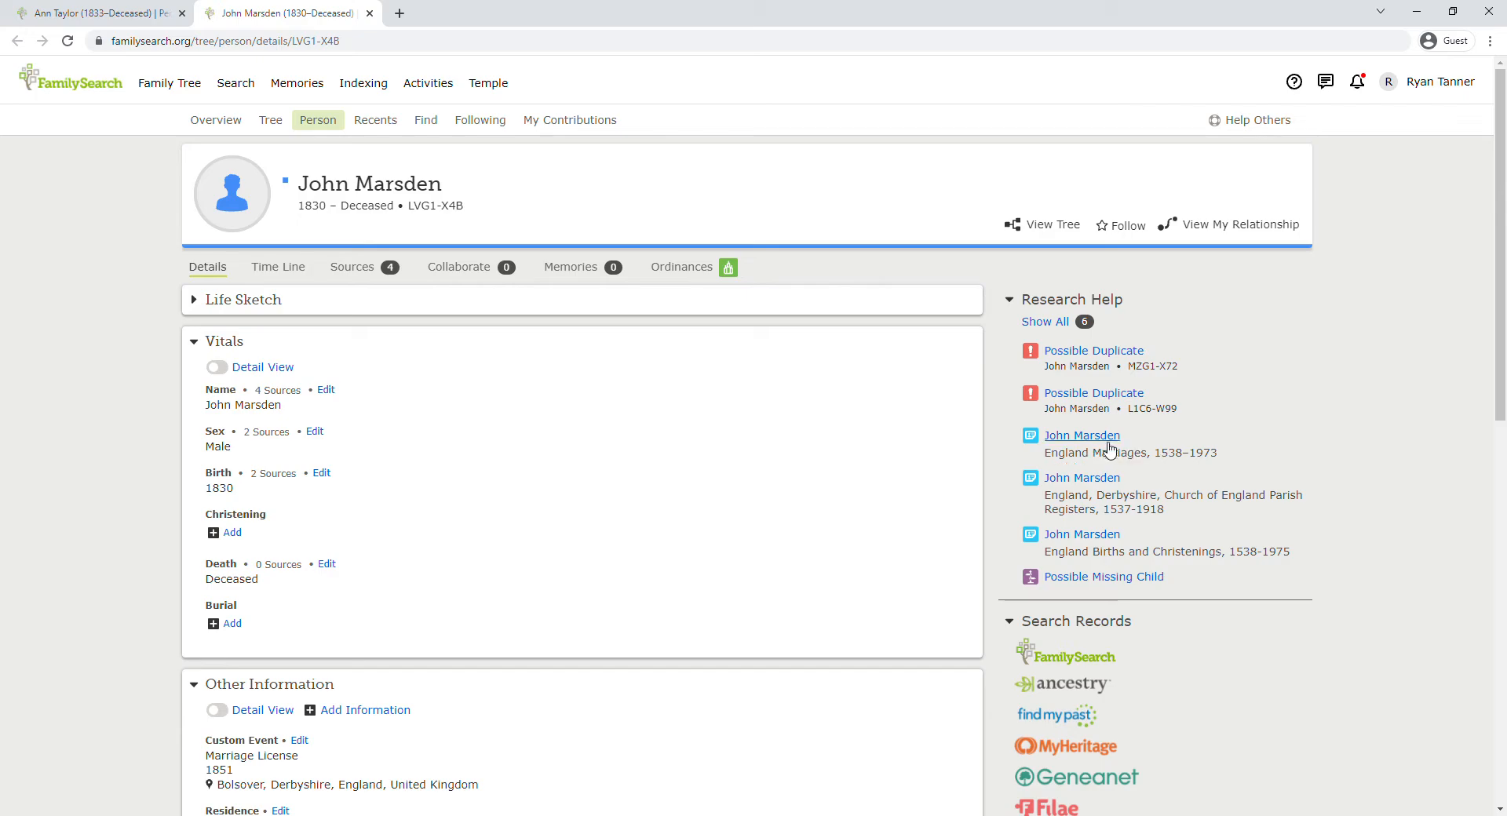
Step: Review the England Marriages, 1538–1973 record hint and compare its details with the family members on the person's page
click(1088, 440)
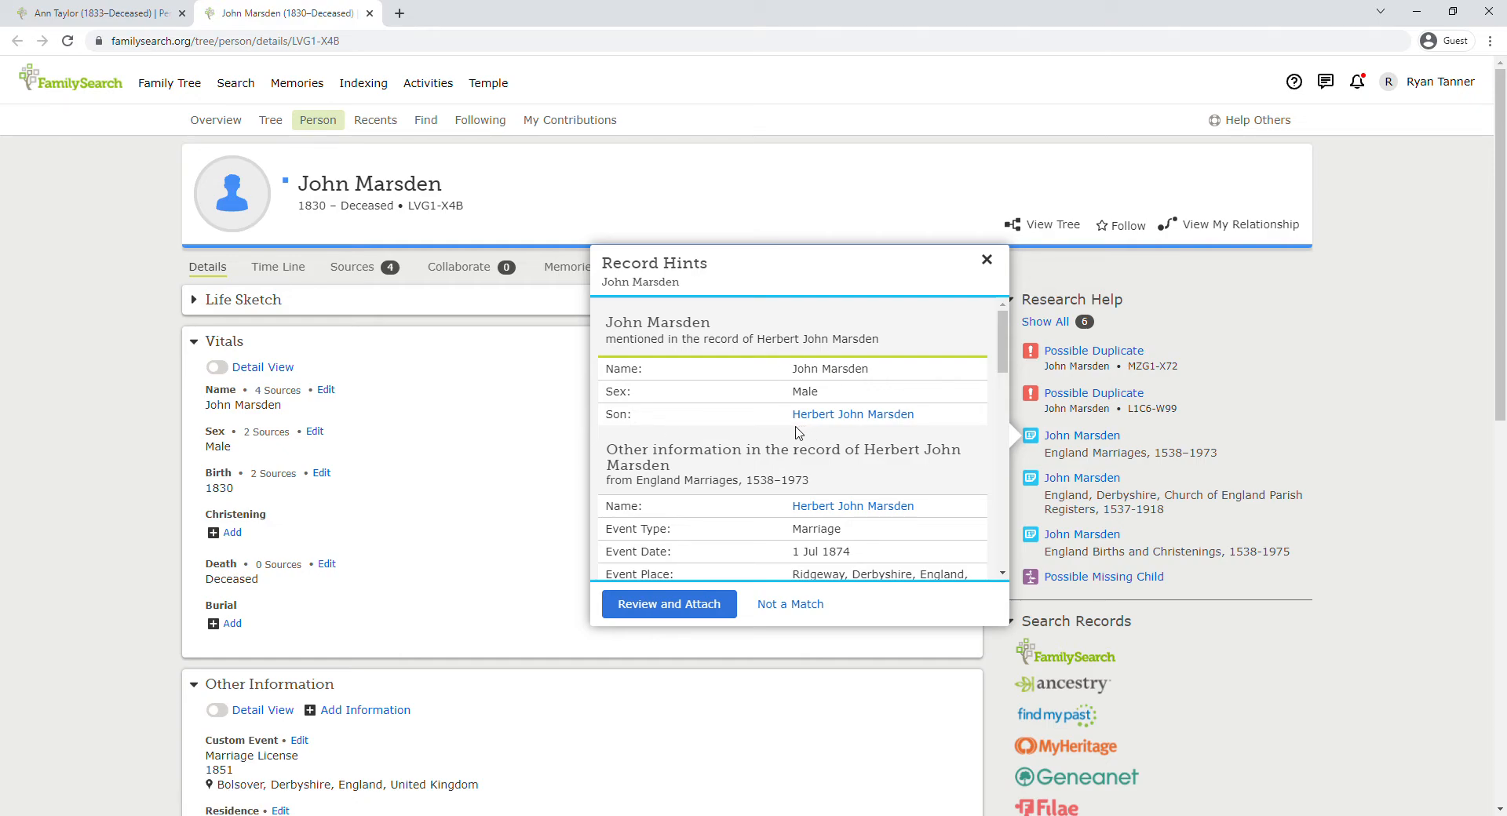
scroll(488, 493, down, 6)
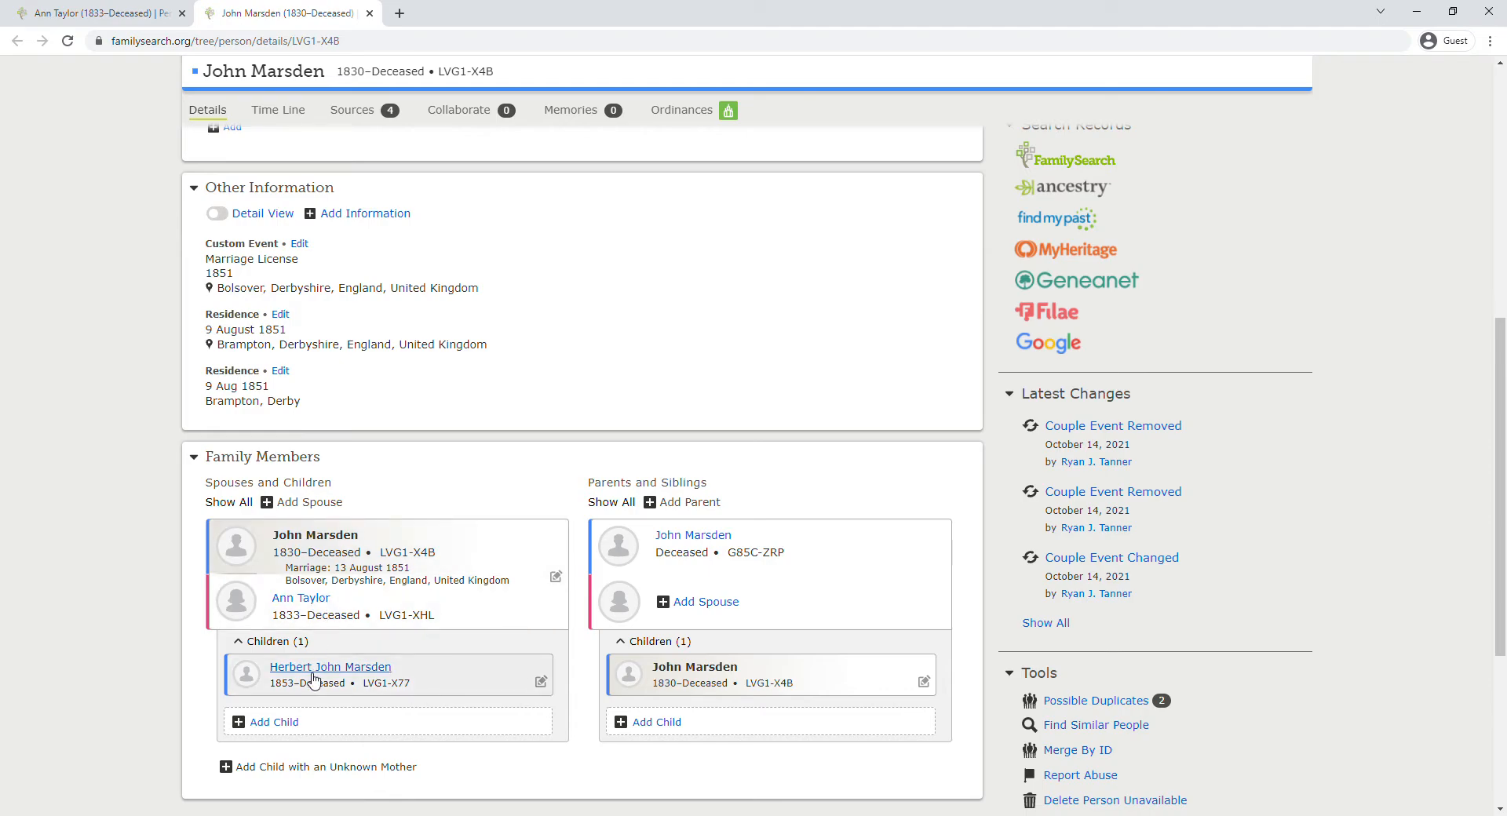
scroll(640, 377, up, 4)
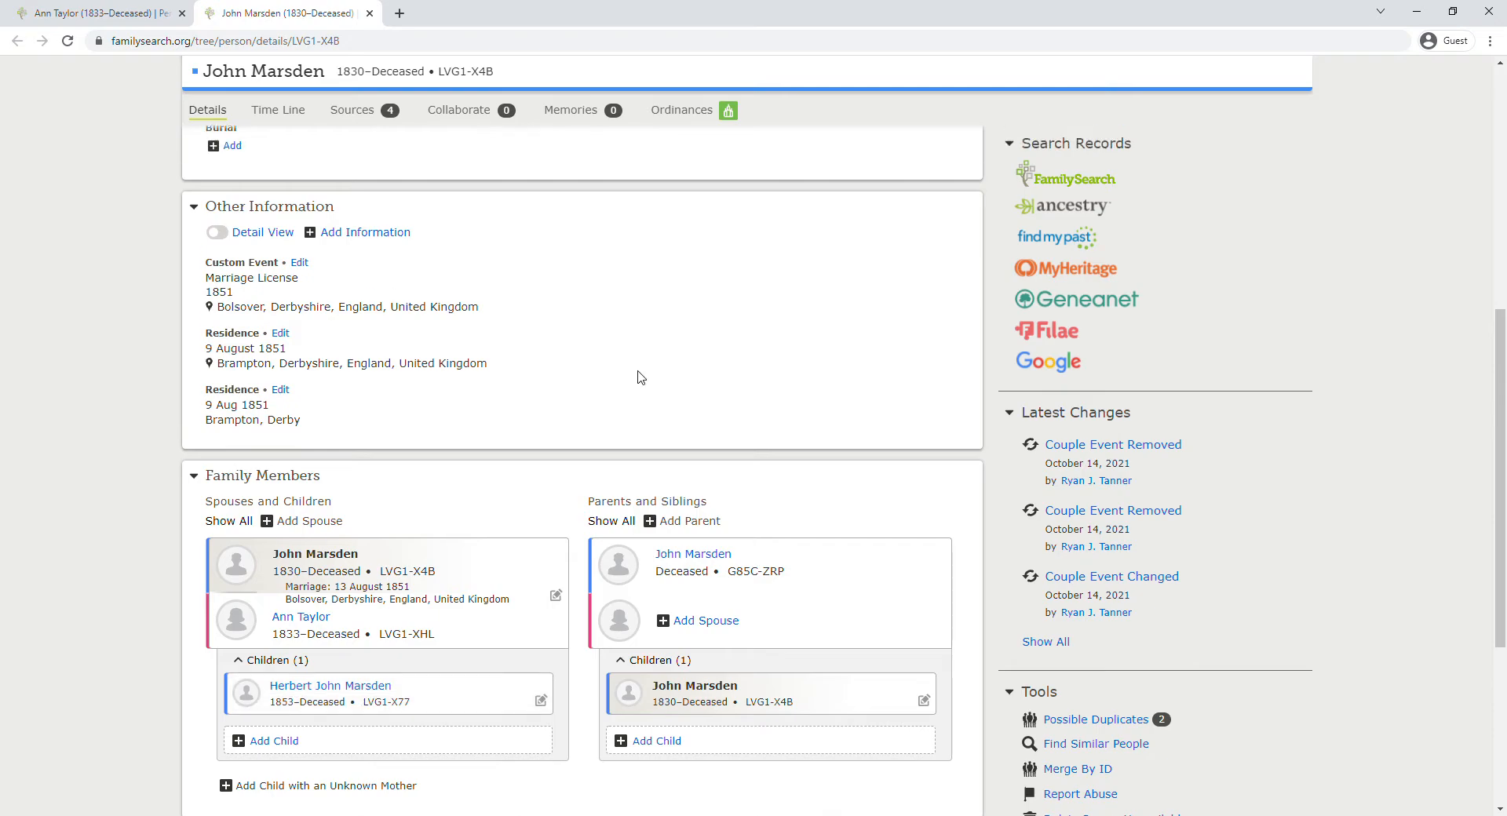
scroll(640, 377, up, 4)
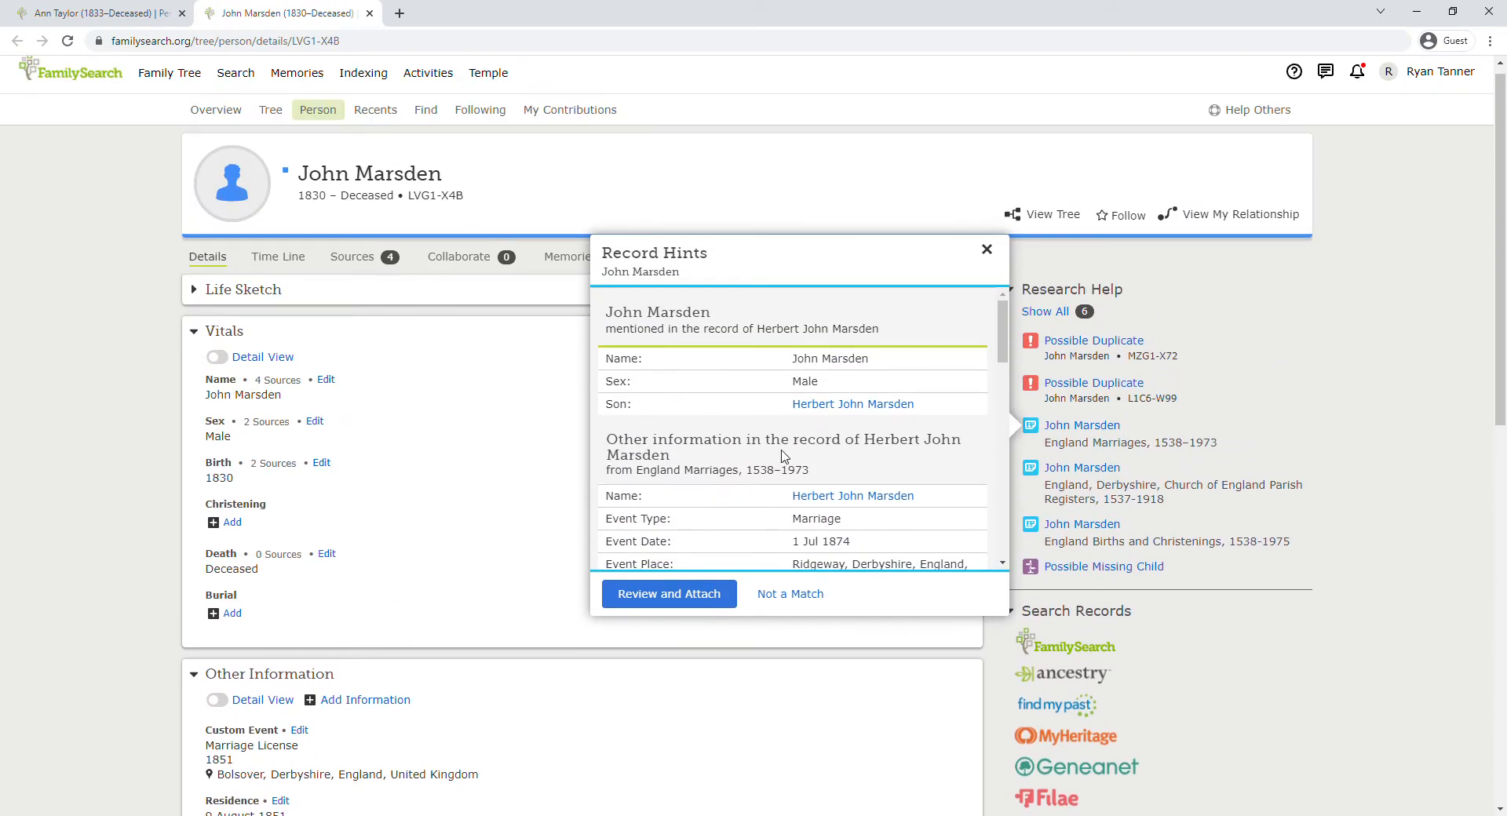
scroll(788, 461, down, 1)
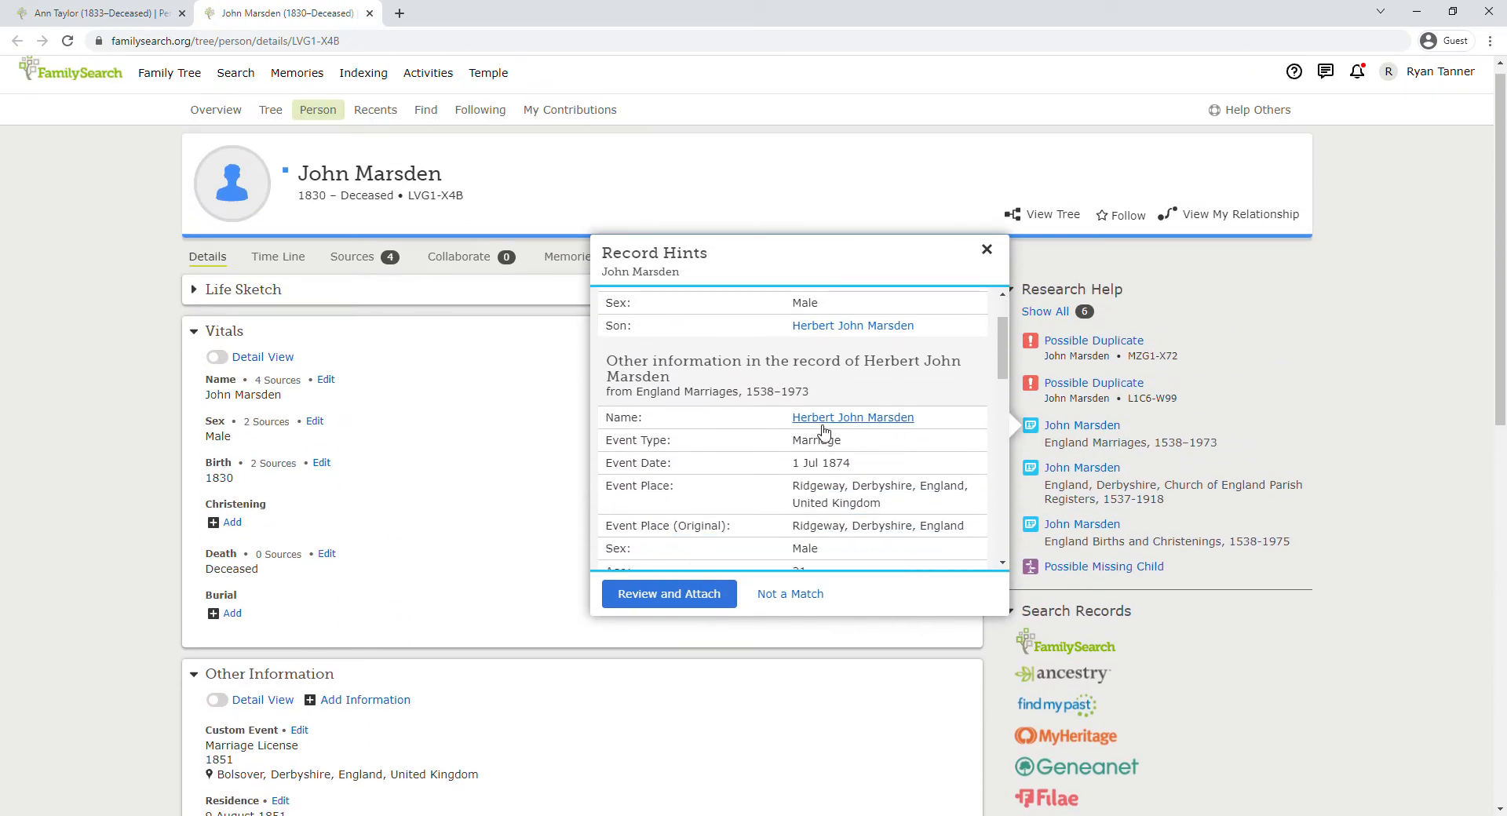
scroll(882, 461, down, 1)
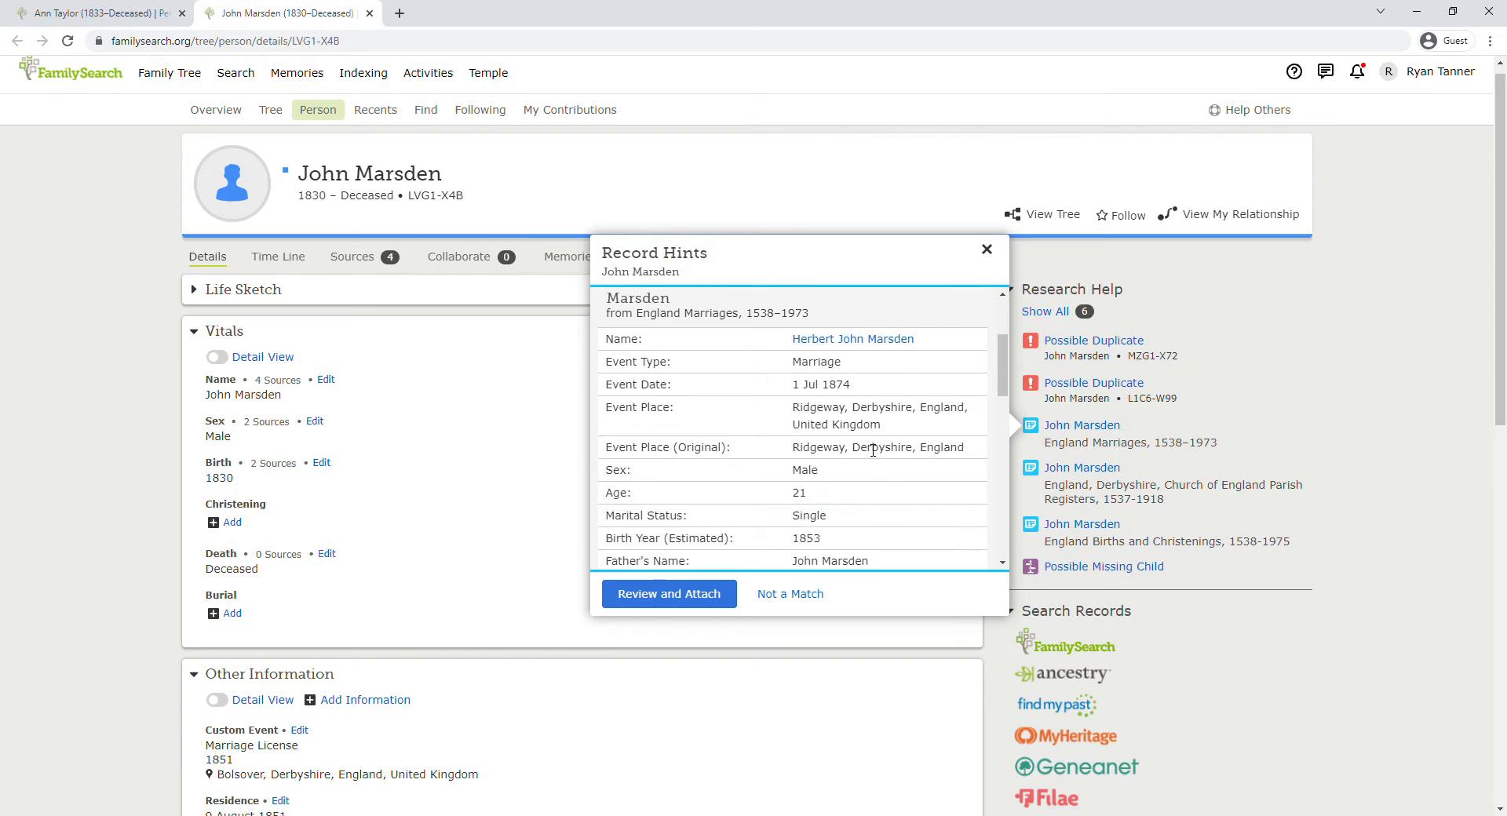
scroll(863, 452, down, 1)
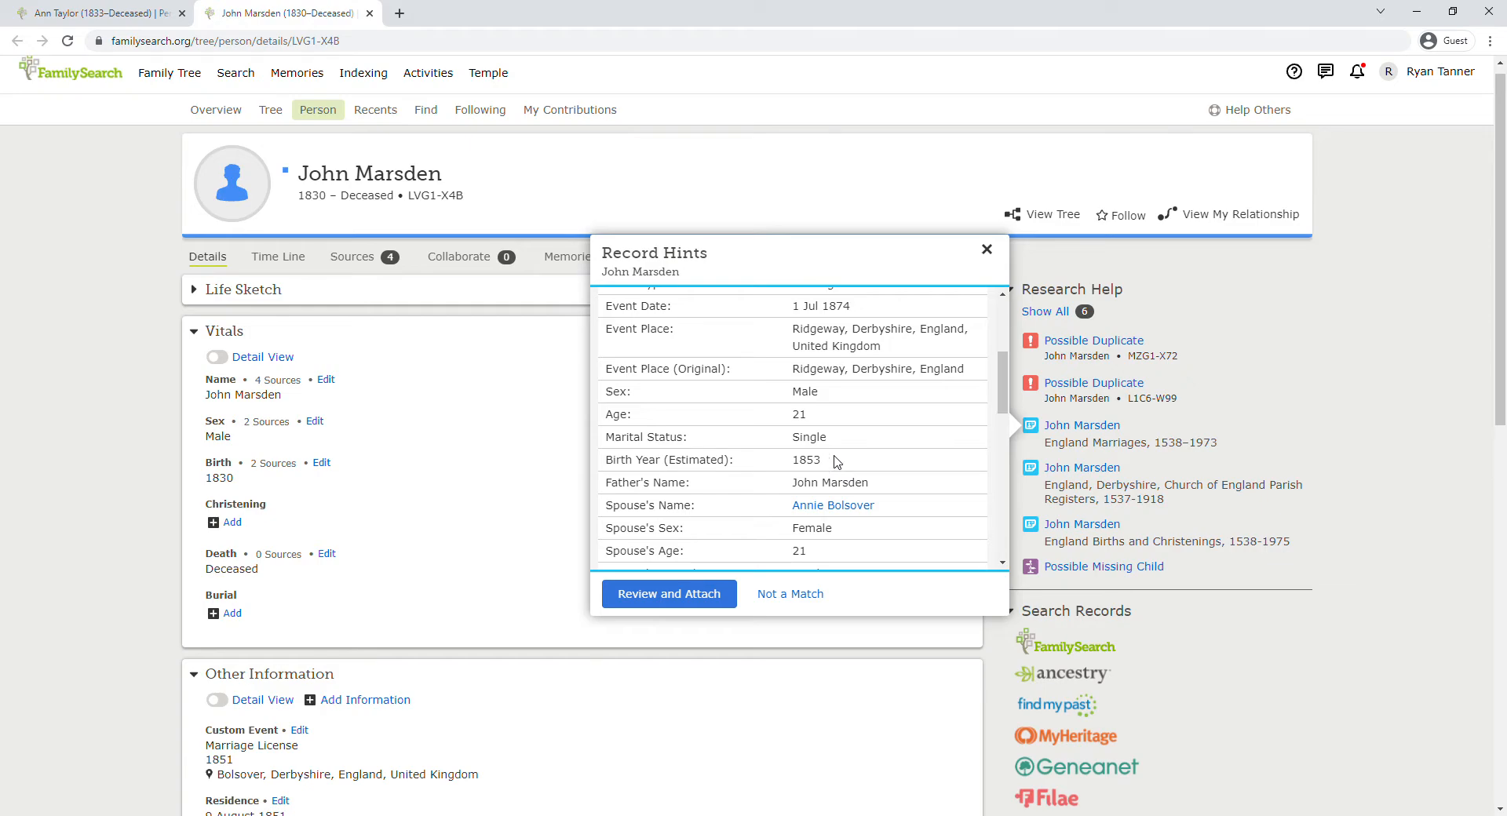
scroll(835, 461, down, 1)
scroll(837, 461, down, 1)
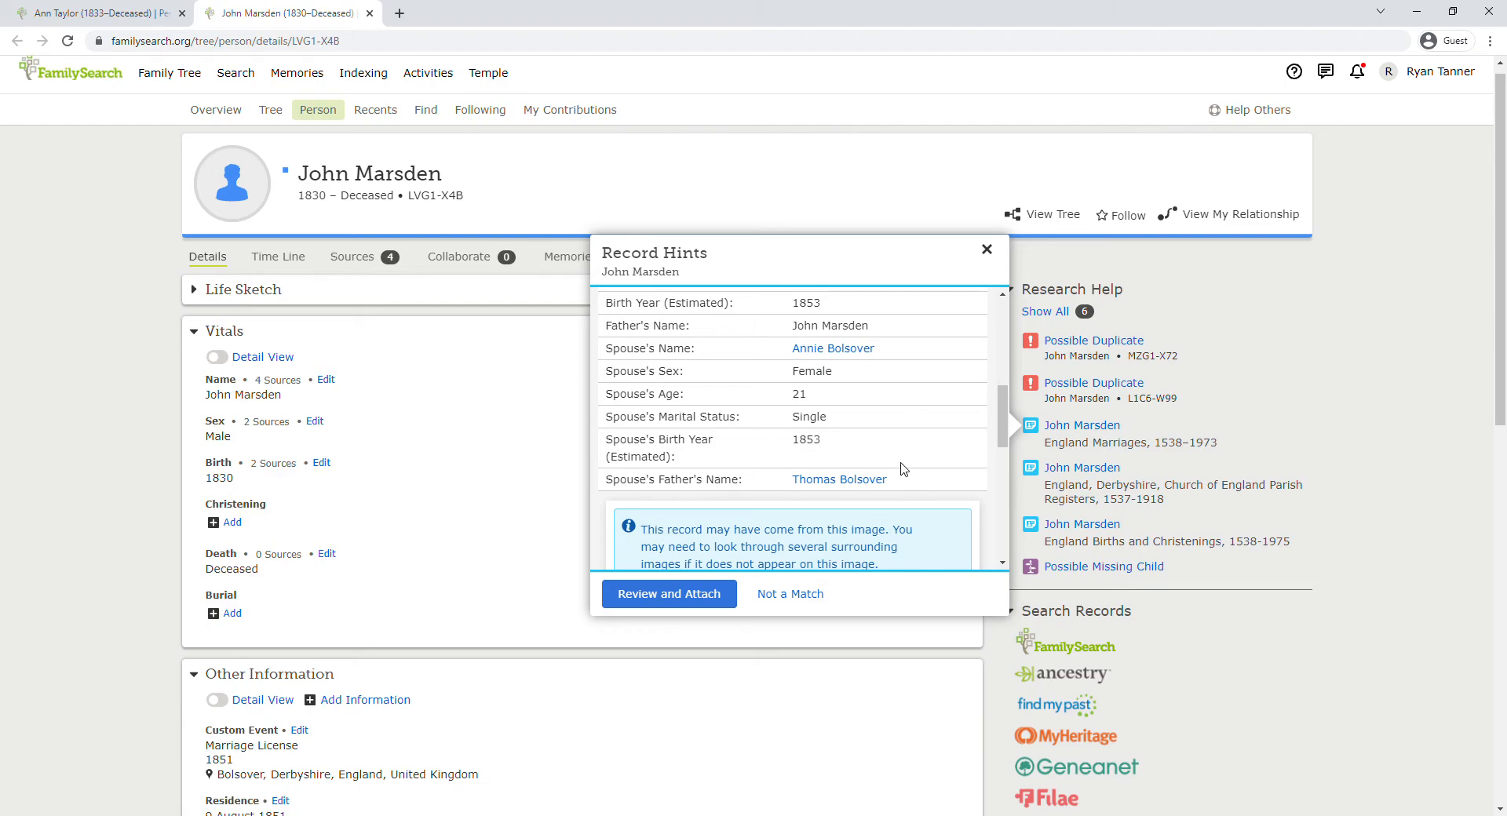
Step: Attach the England Marriages, 1538–1973 record to the father and to his matching son in the family tree
click(680, 599)
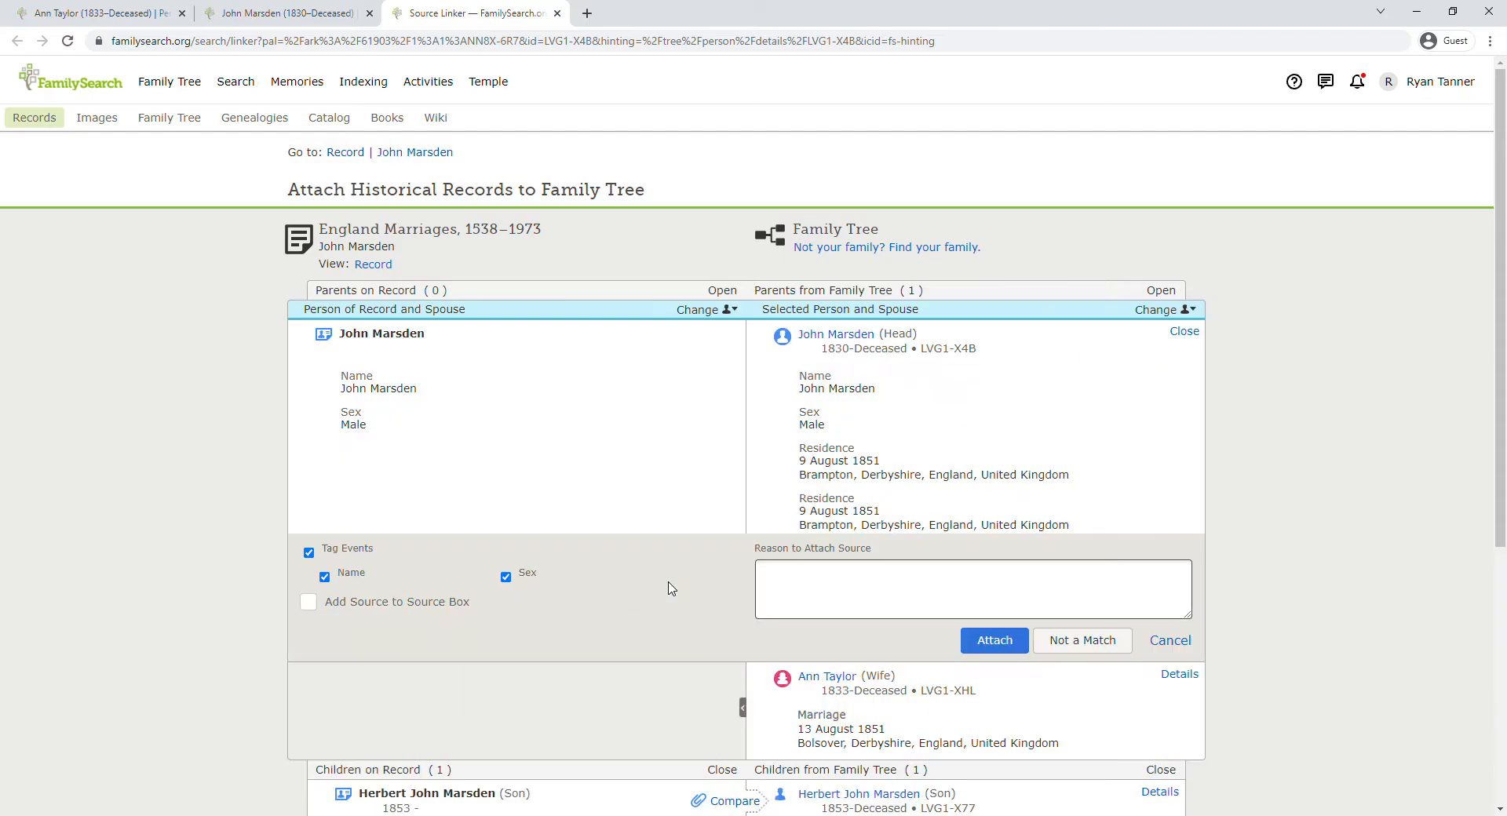
click(1000, 651)
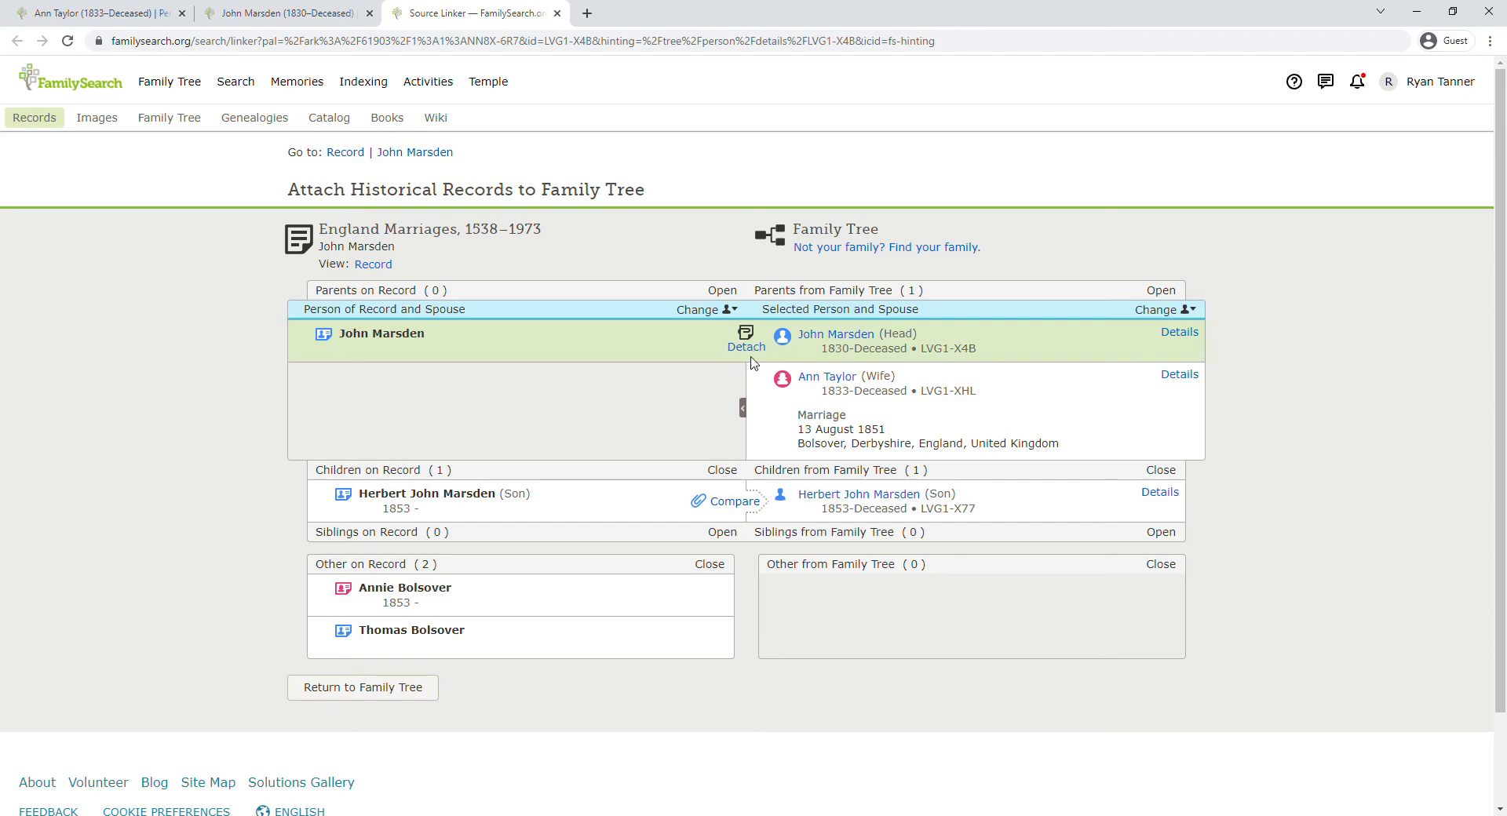
click(754, 507)
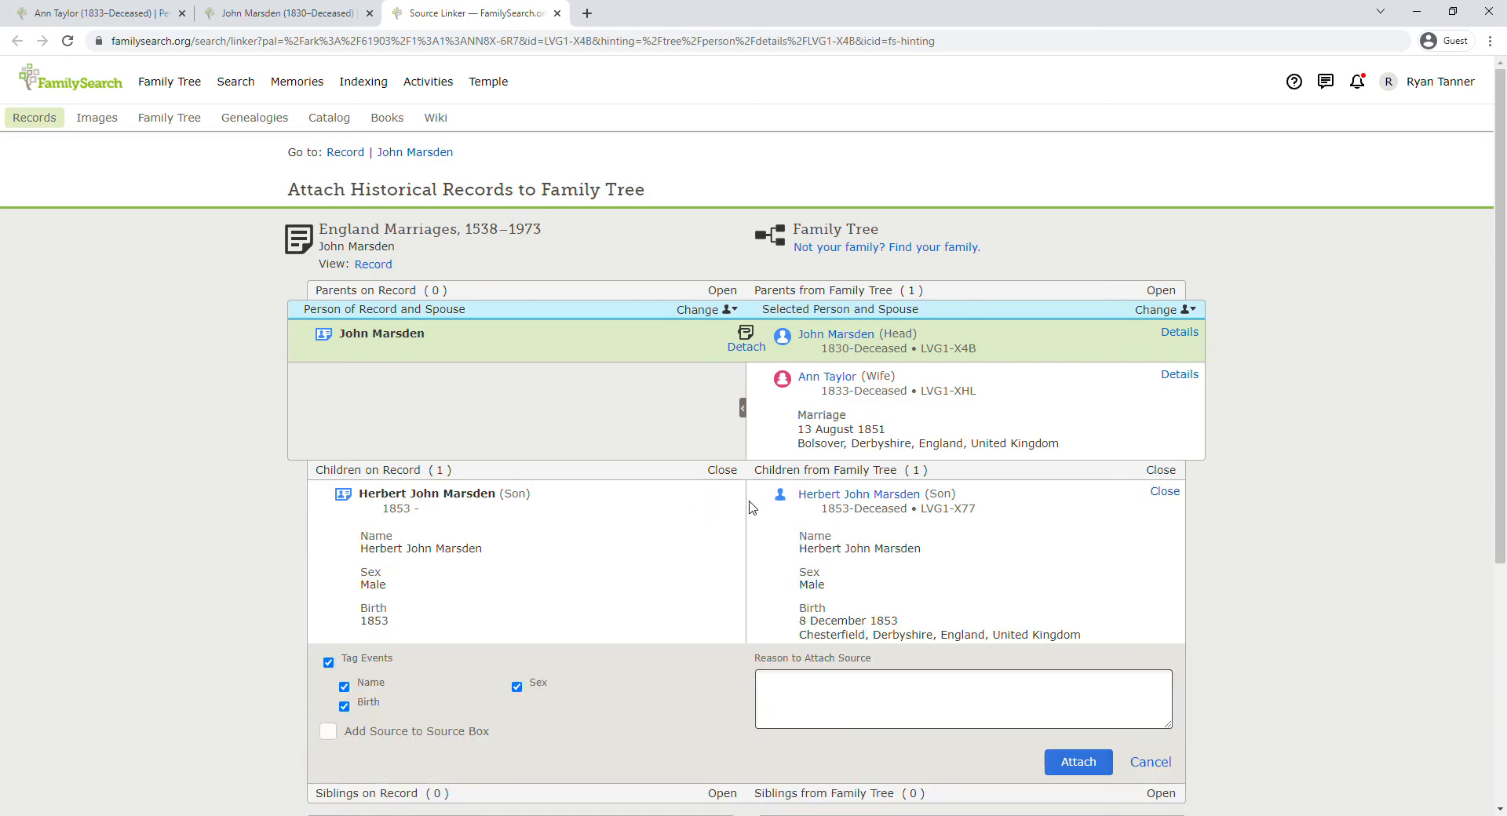
click(1074, 764)
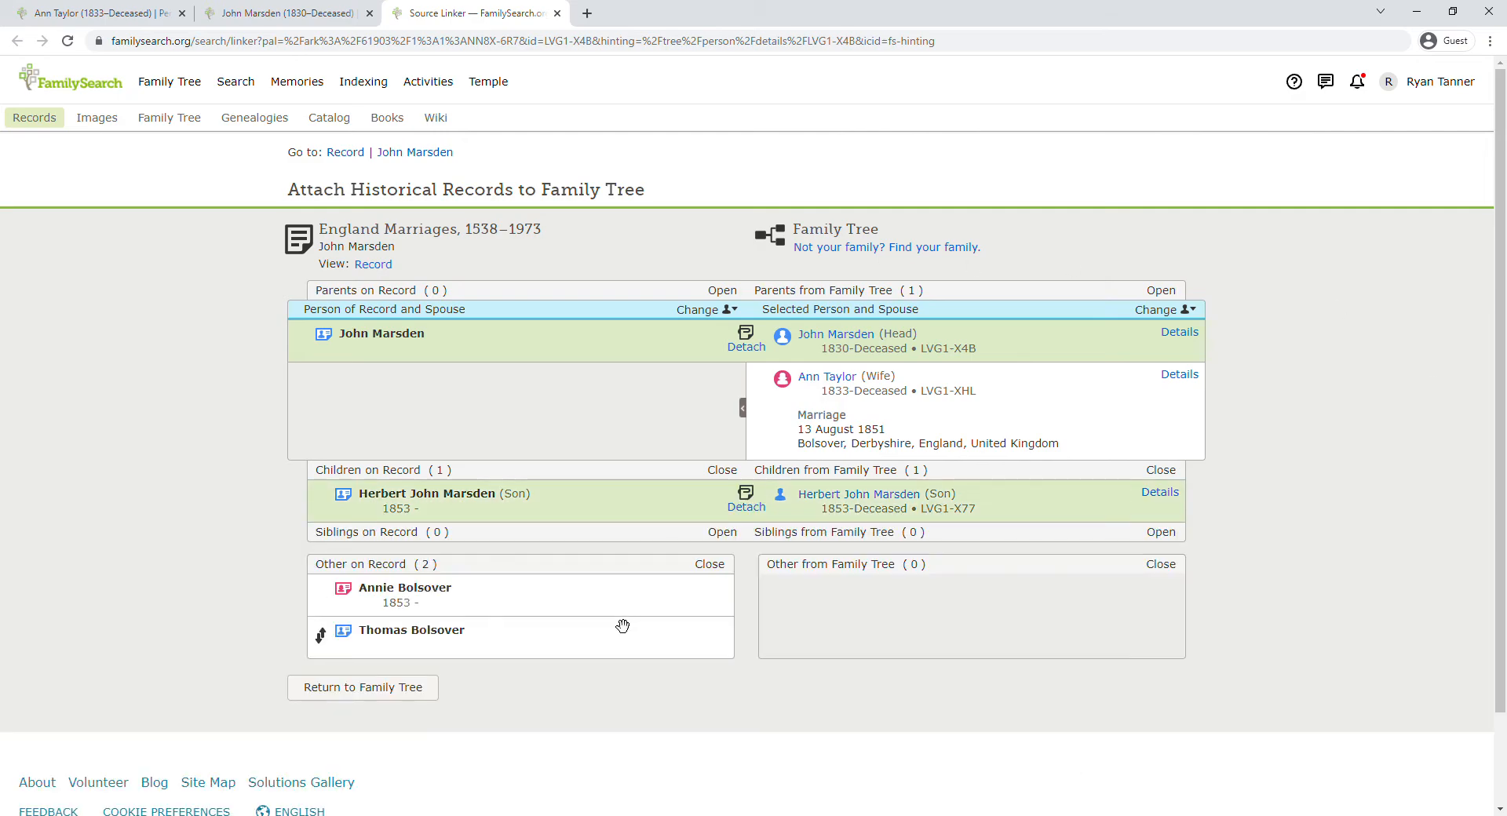
Step: Make the son the focus person of the marriage record and compare the spouse and marriage date with the tree
click(722, 313)
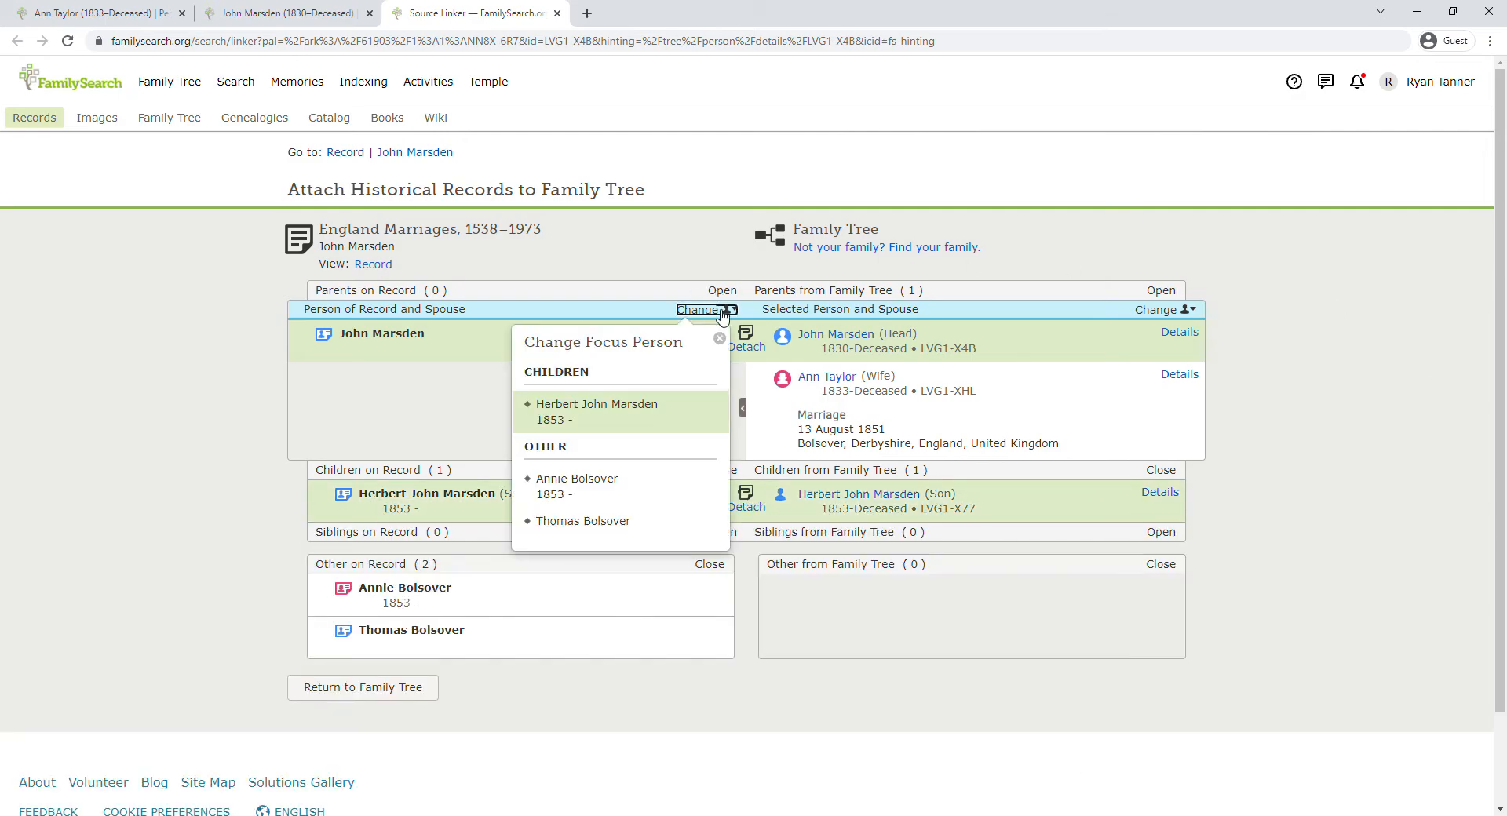
click(612, 414)
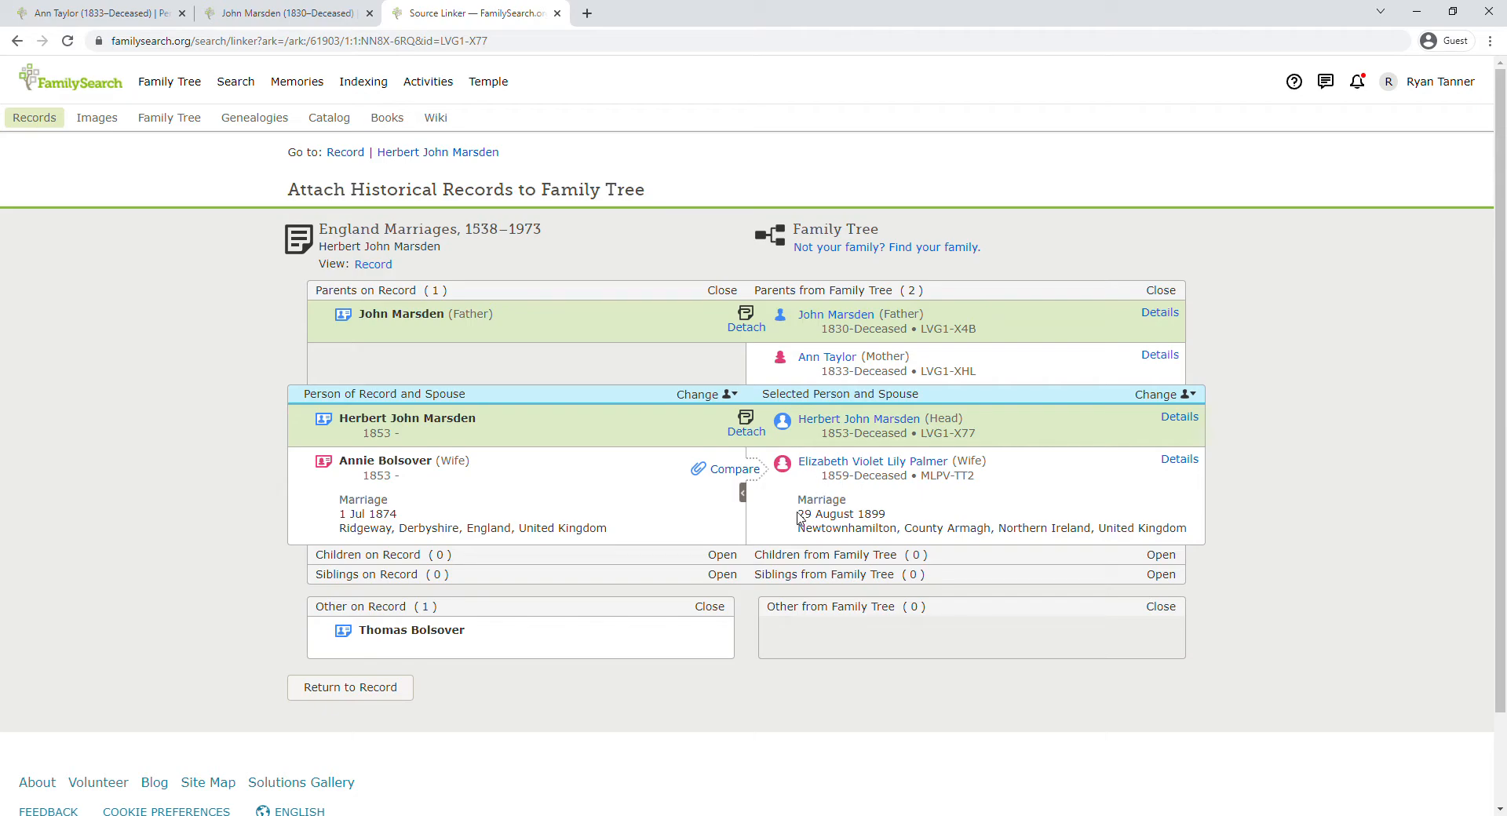
drag(799, 516, 909, 517)
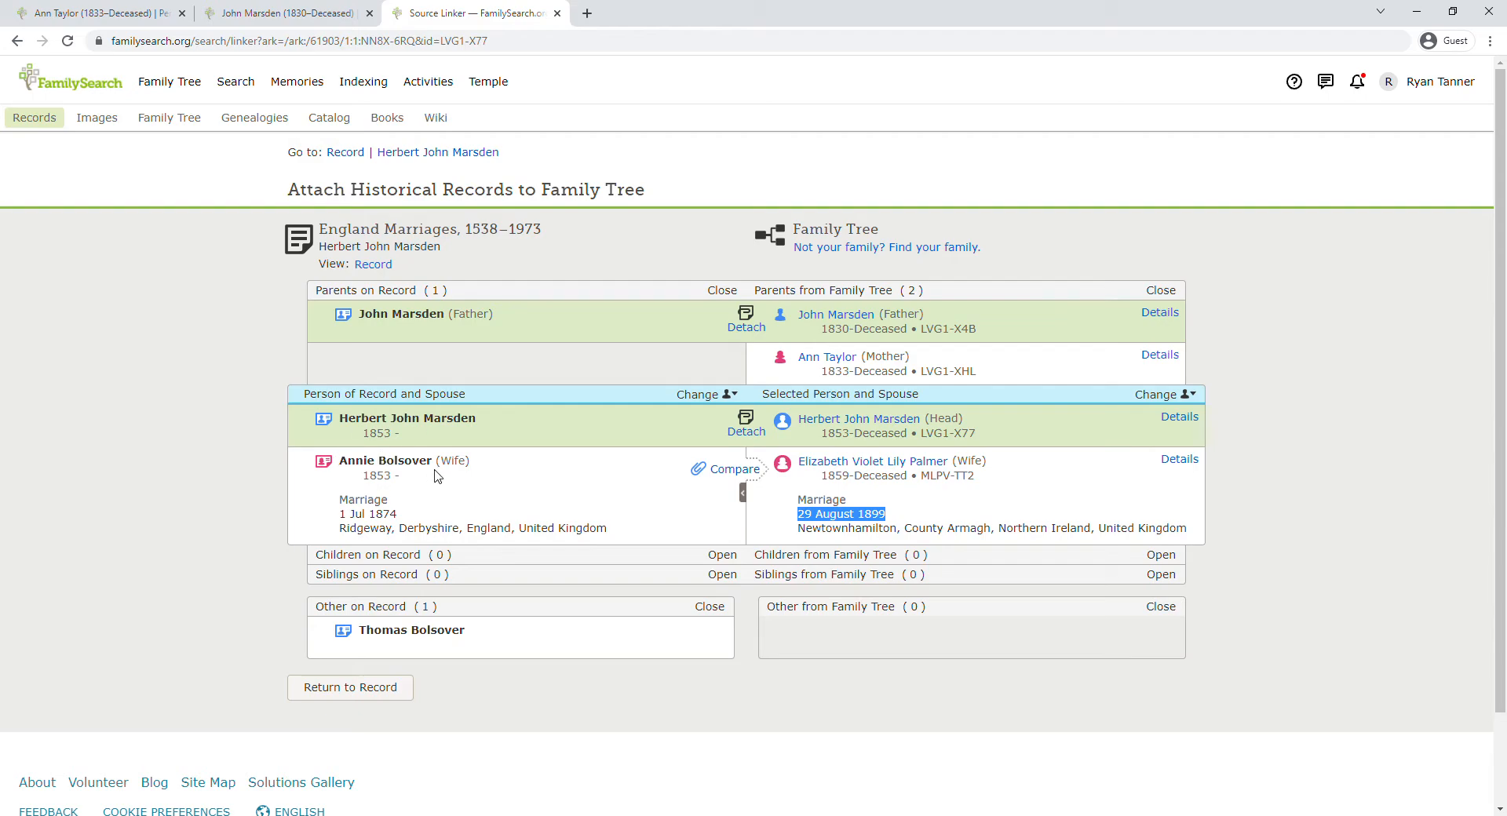
Step: Open the son's person page and check the couple relationship with his existing wife for events and sources
click(873, 423)
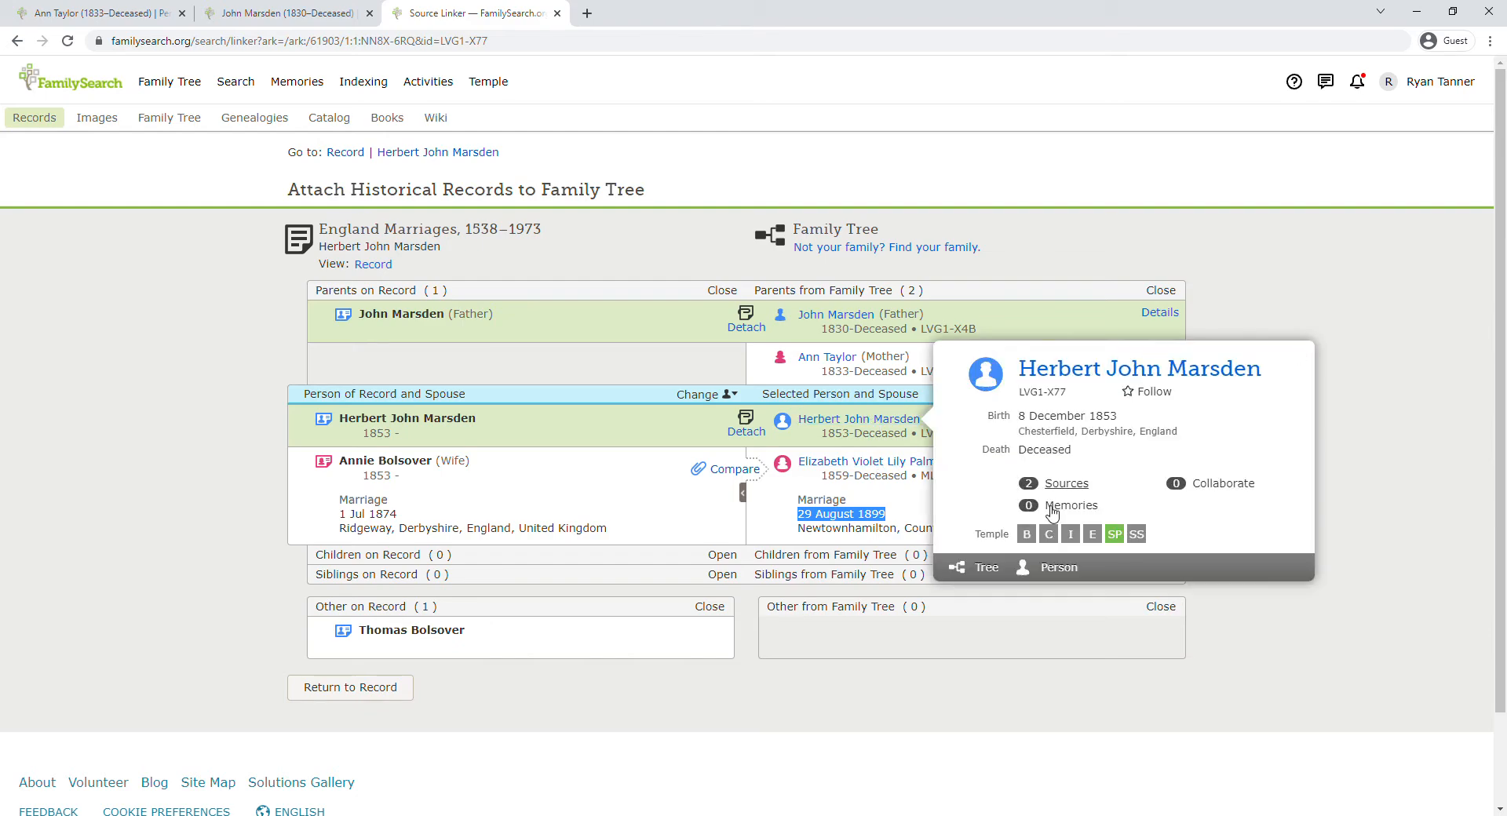
click(1065, 576)
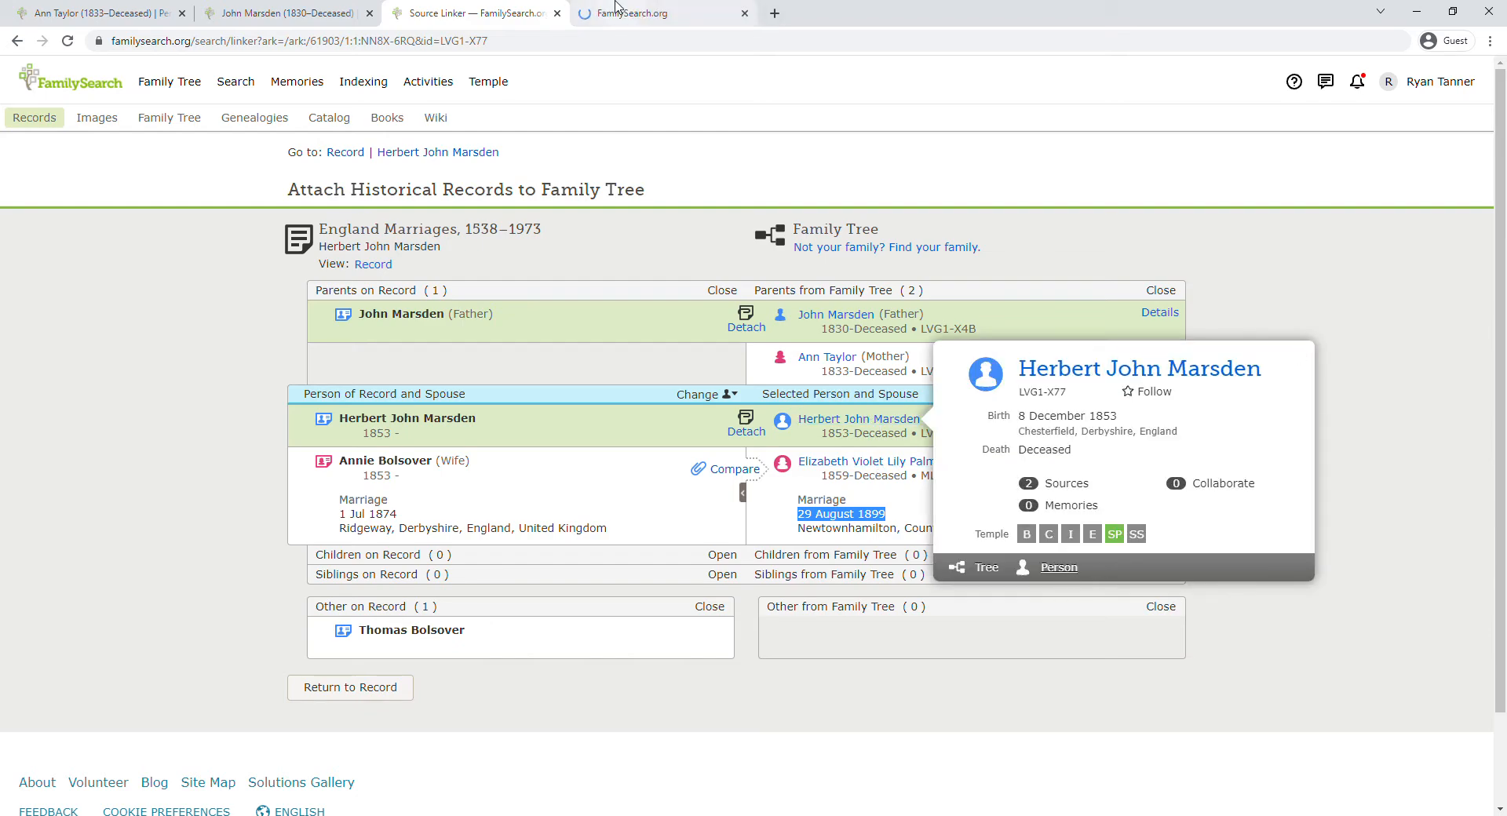
scroll(503, 471, down, 7)
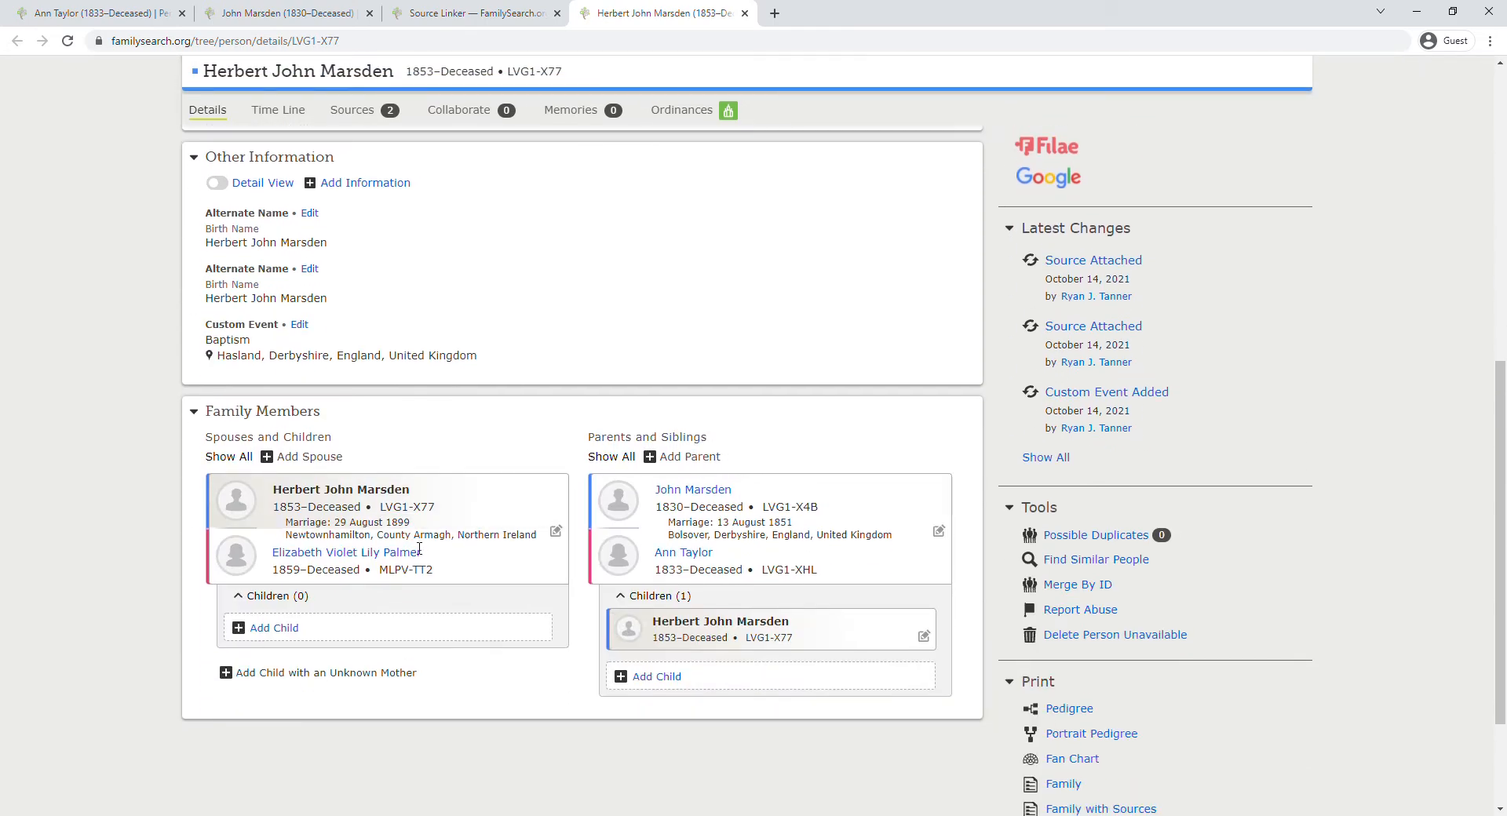
click(557, 533)
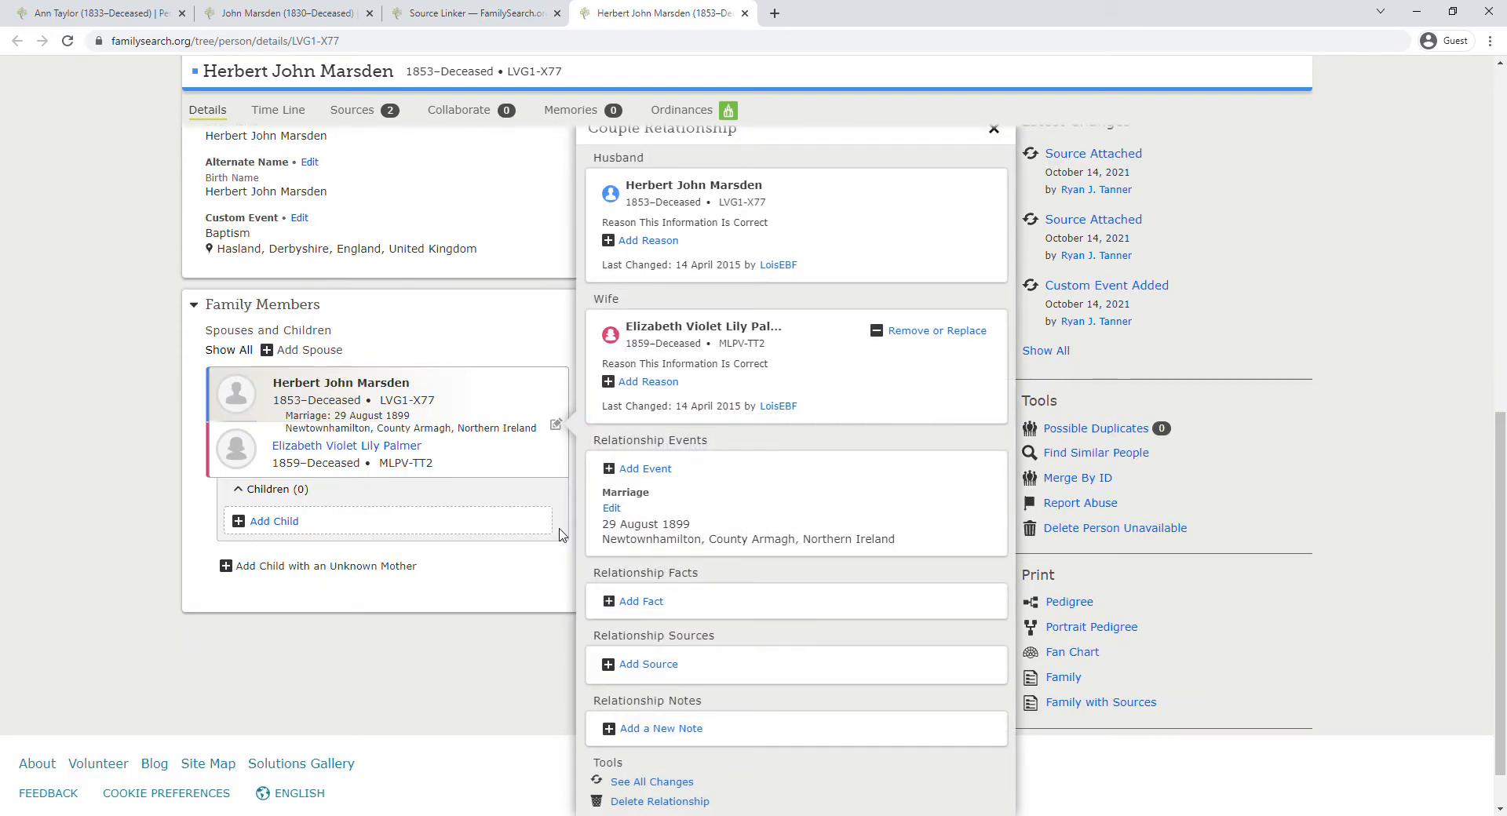
scroll(701, 480, down, 1)
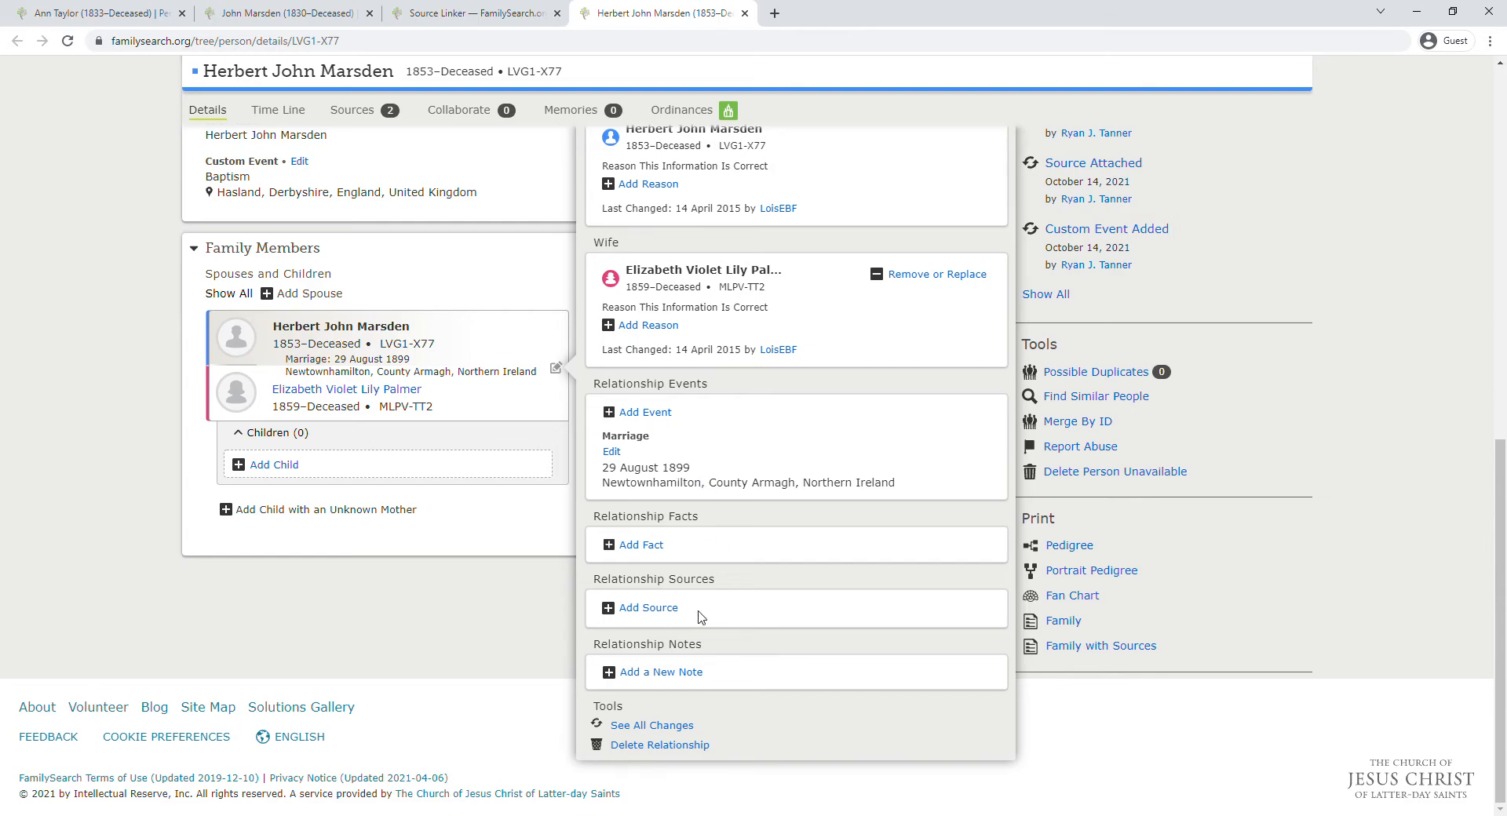
scroll(701, 617, up, 2)
scroll(701, 617, up, 2)
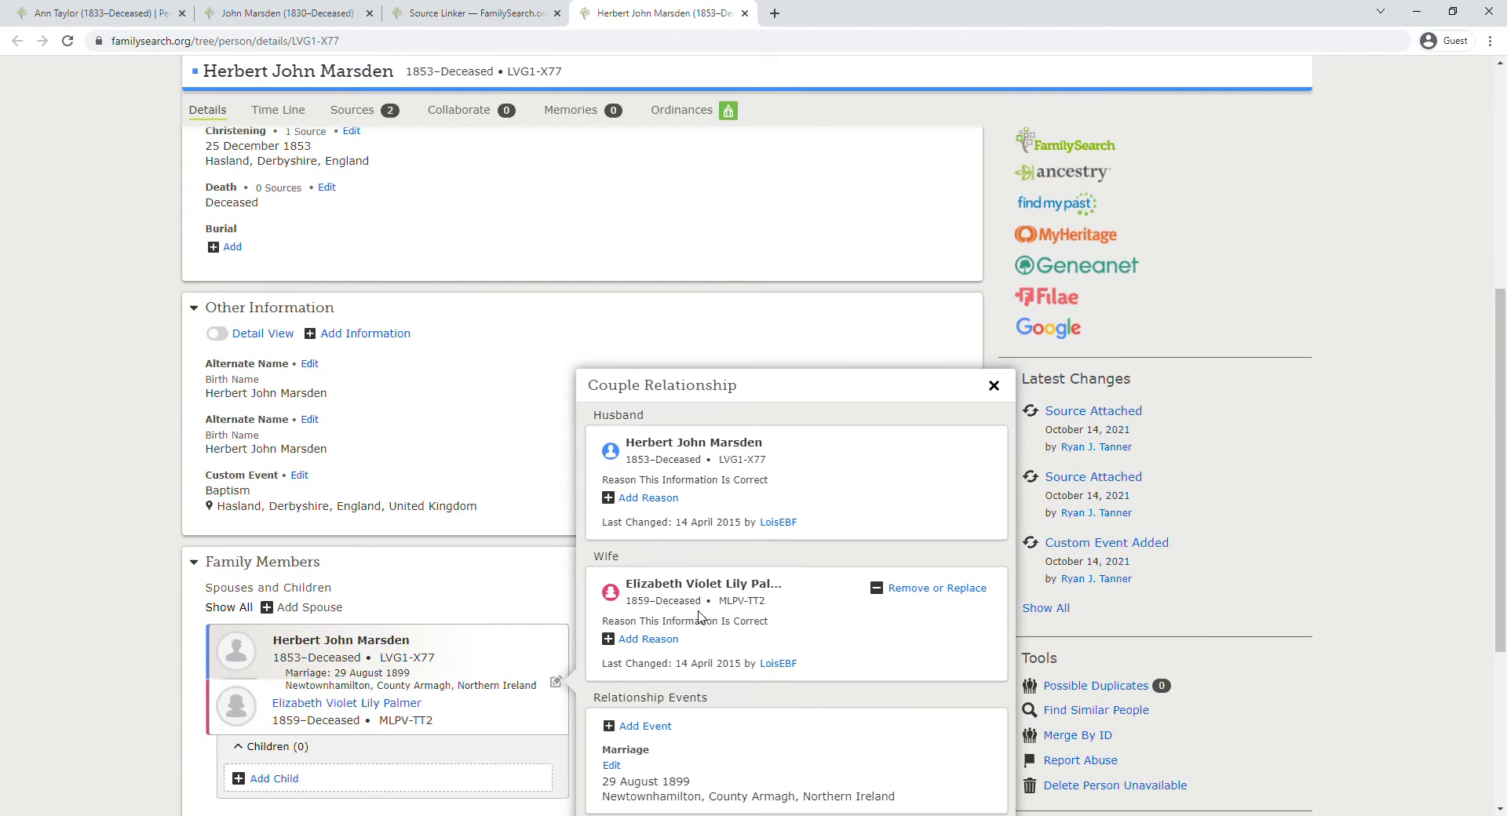
click(620, 293)
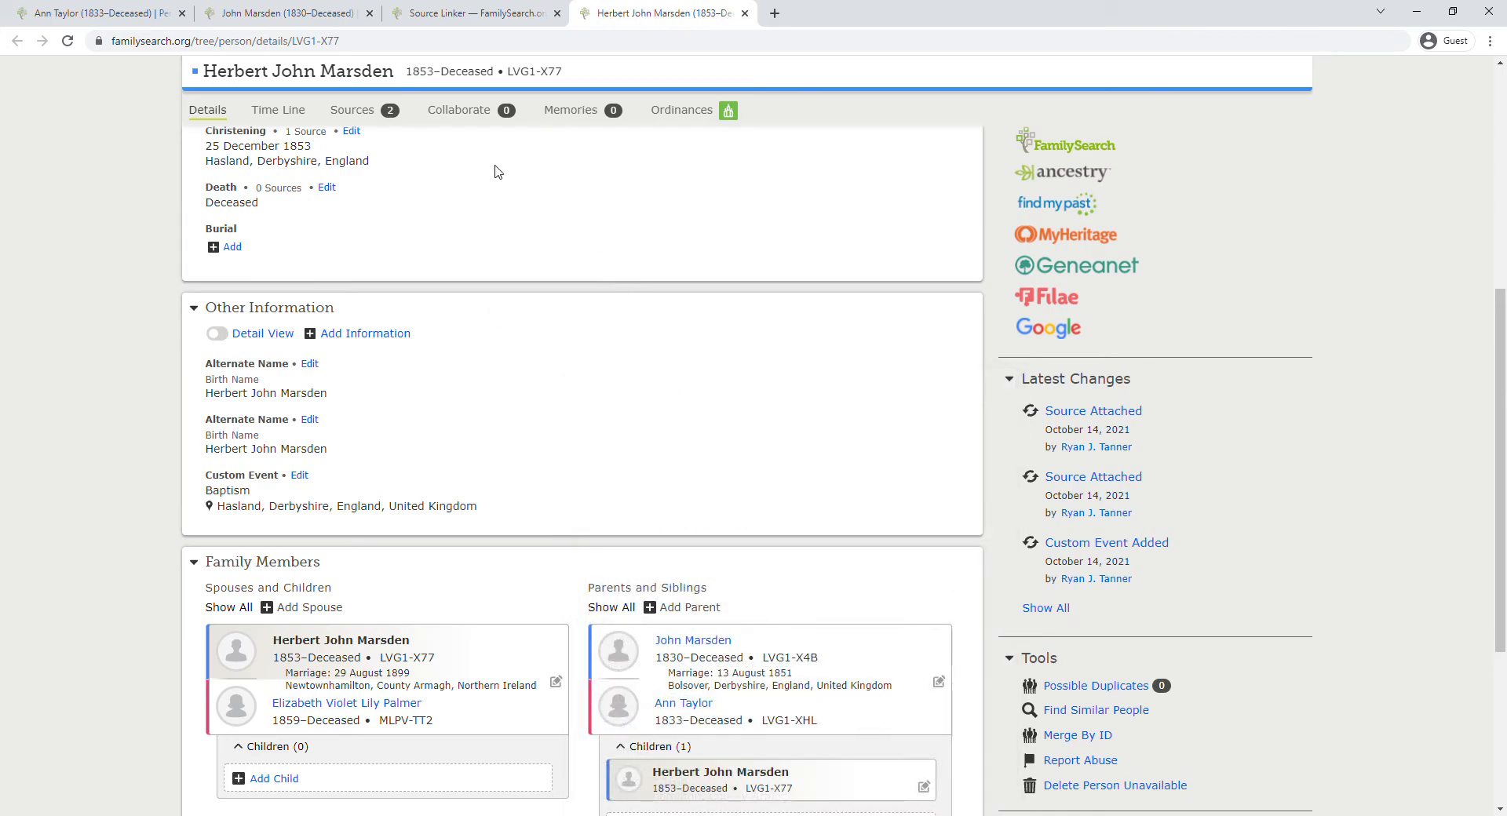
Step: Examine the indexed information of the 1874 England Marriages source among the son's attached sources
click(349, 110)
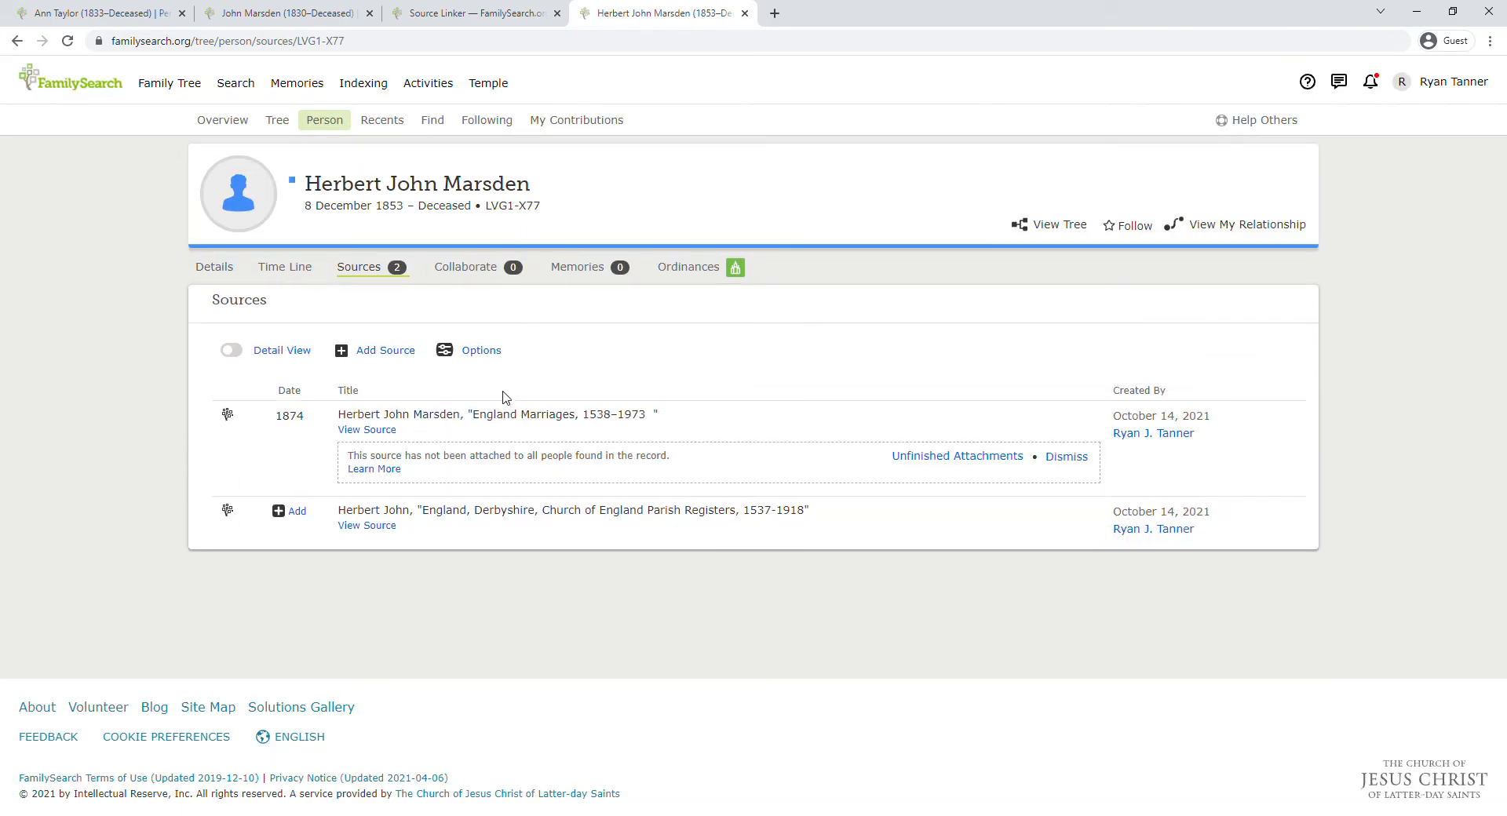
click(706, 418)
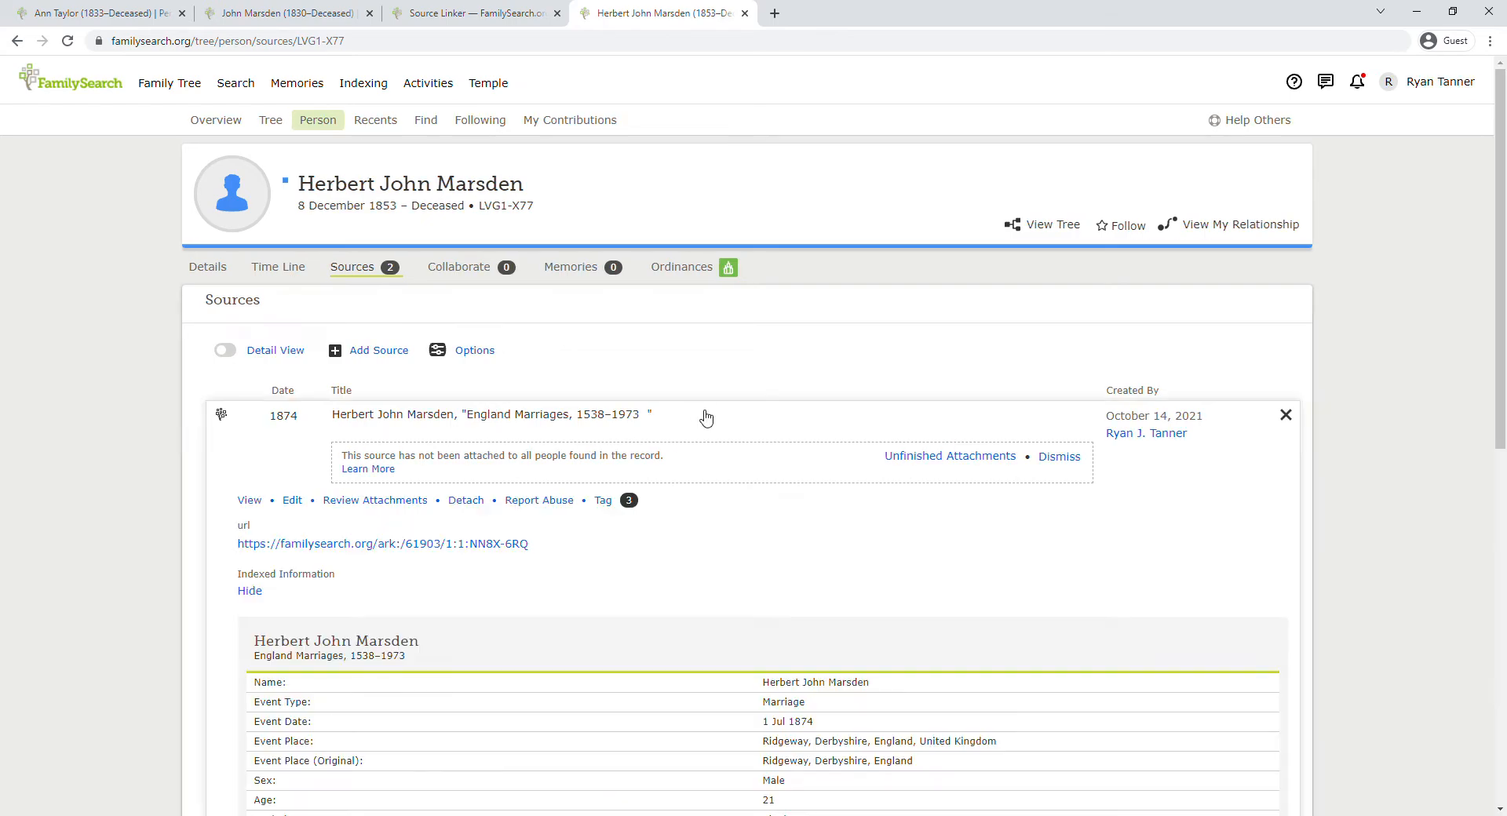
scroll(671, 516, down, 3)
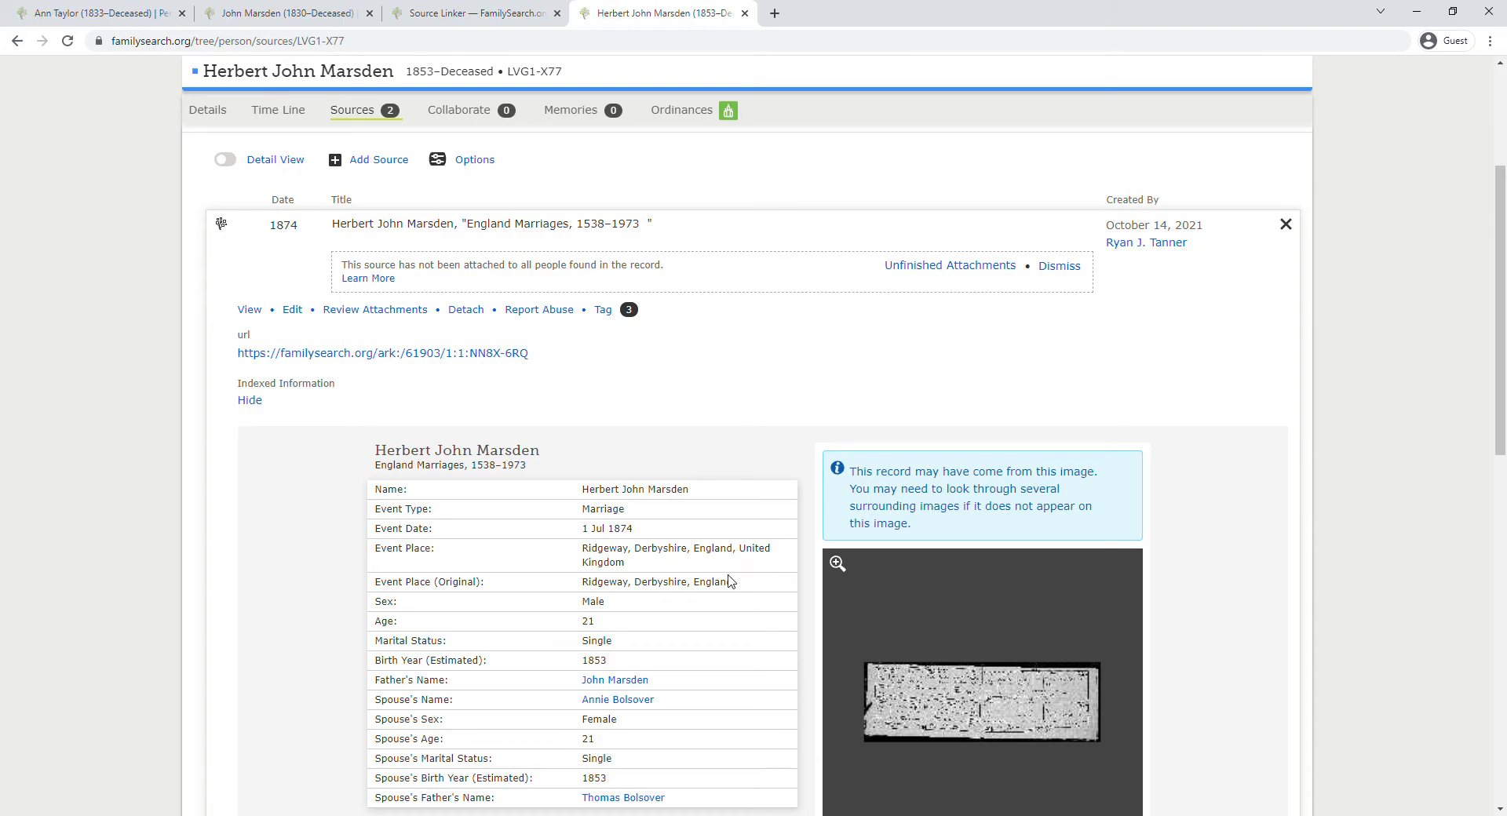
scroll(735, 582, down, 1)
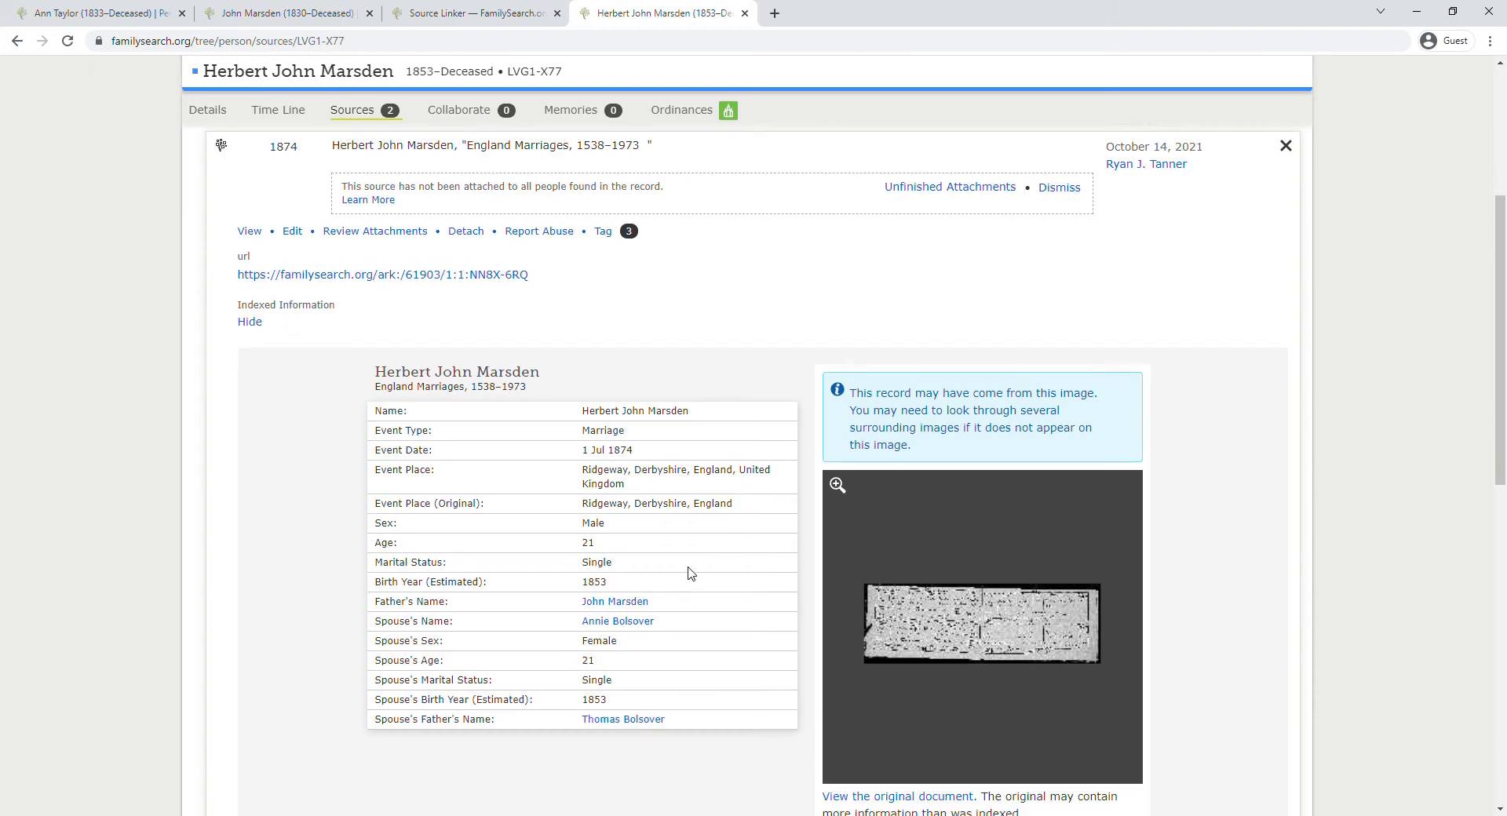
scroll(648, 549, down, 2)
scroll(675, 408, up, 5)
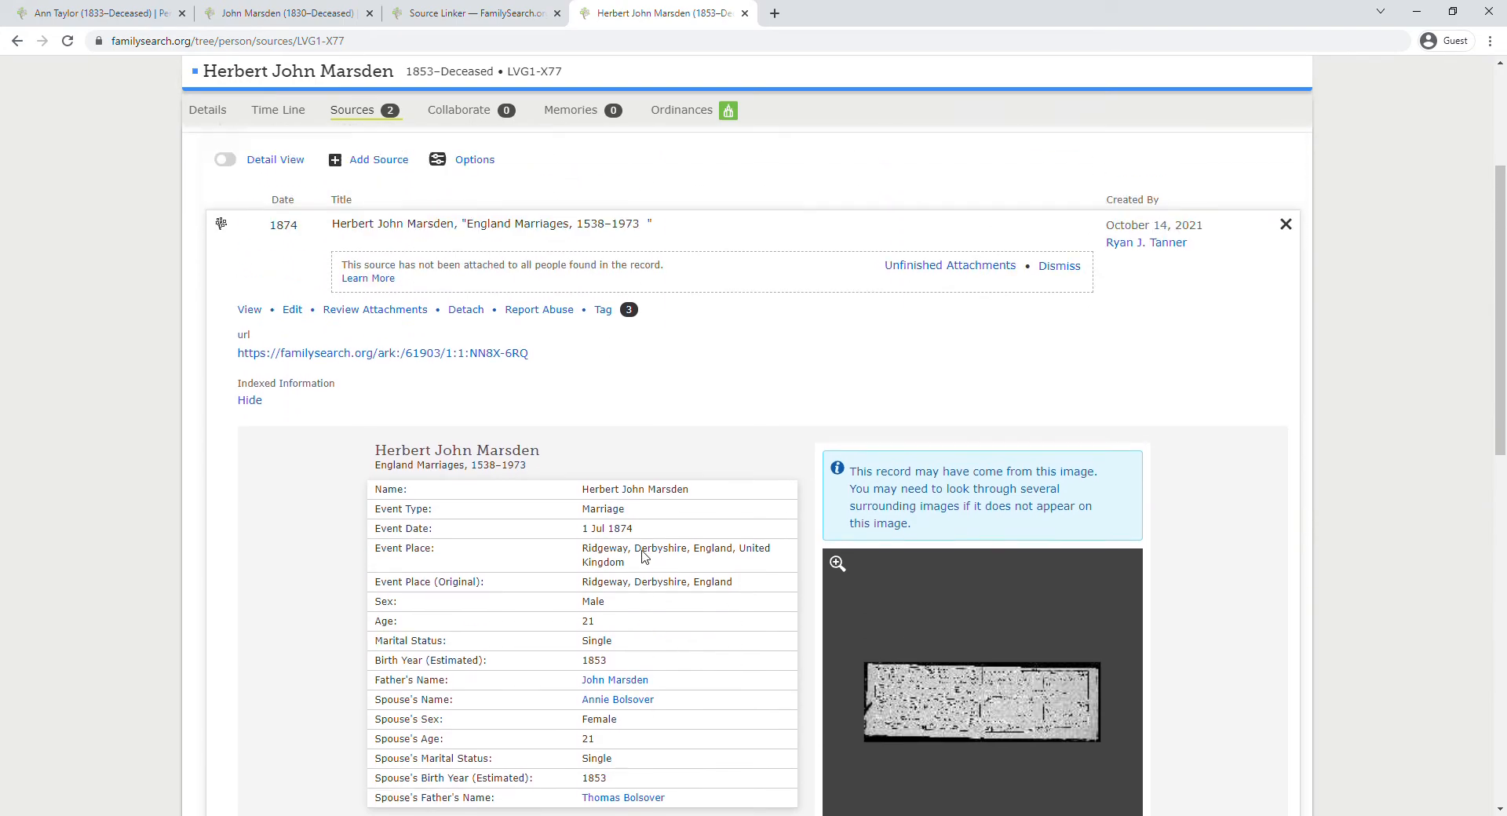
click(713, 331)
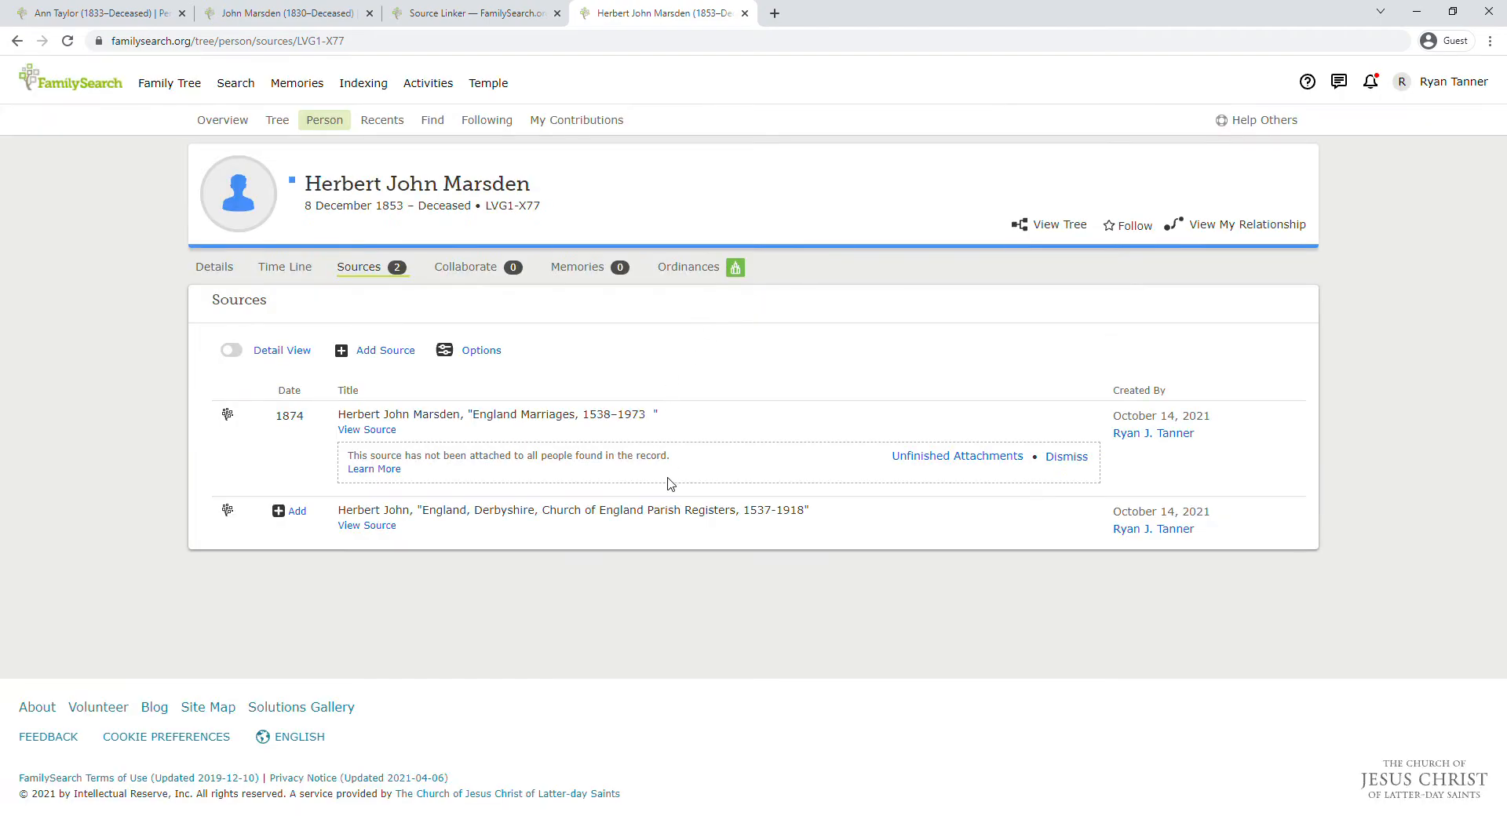
Step: Examine the indexed information of the son's England, Derbyshire, Church of England Parish Registers, 1537-1918 source
click(853, 516)
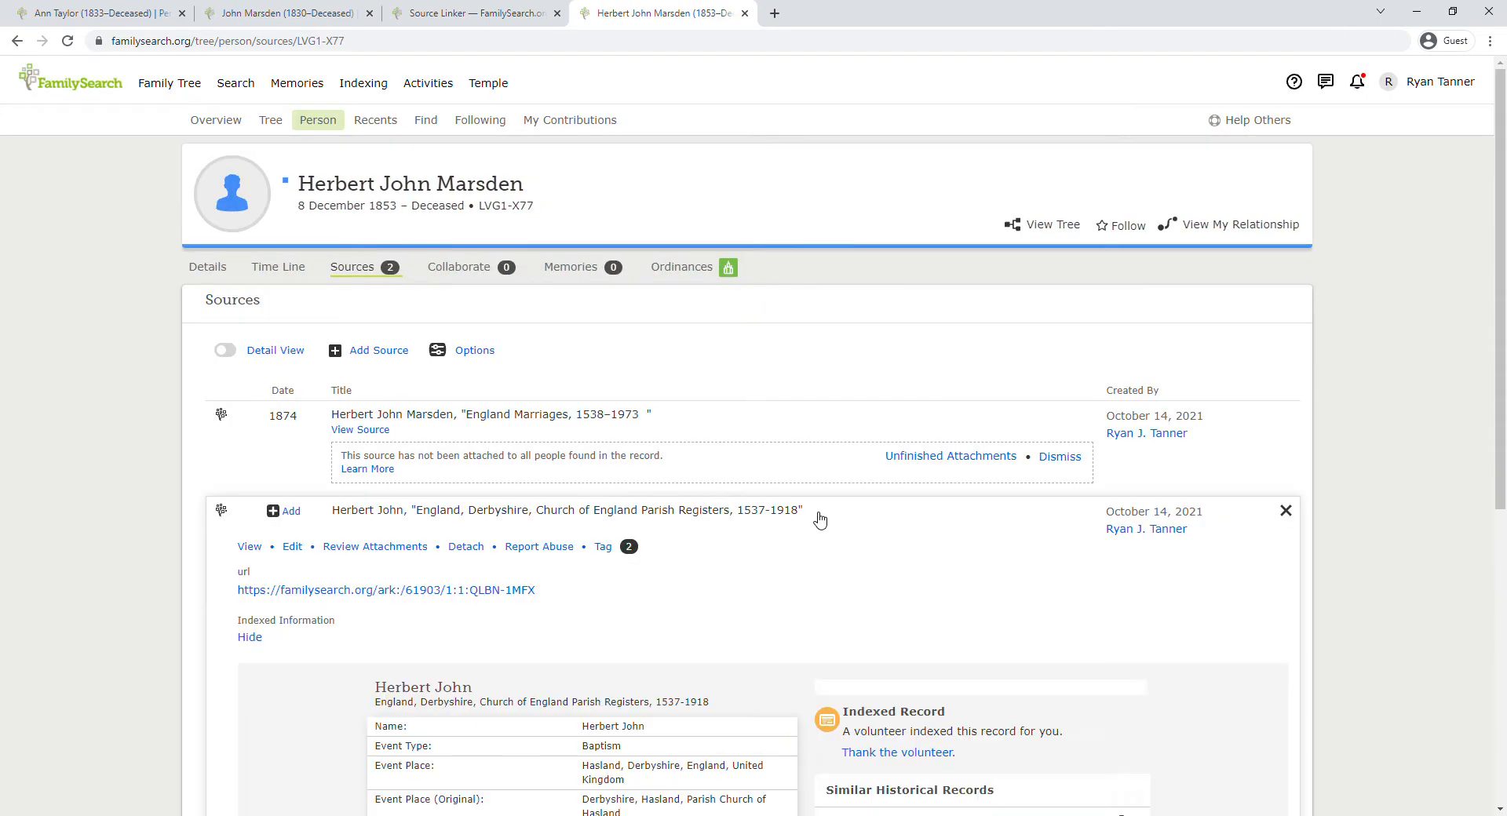
scroll(763, 545, down, 3)
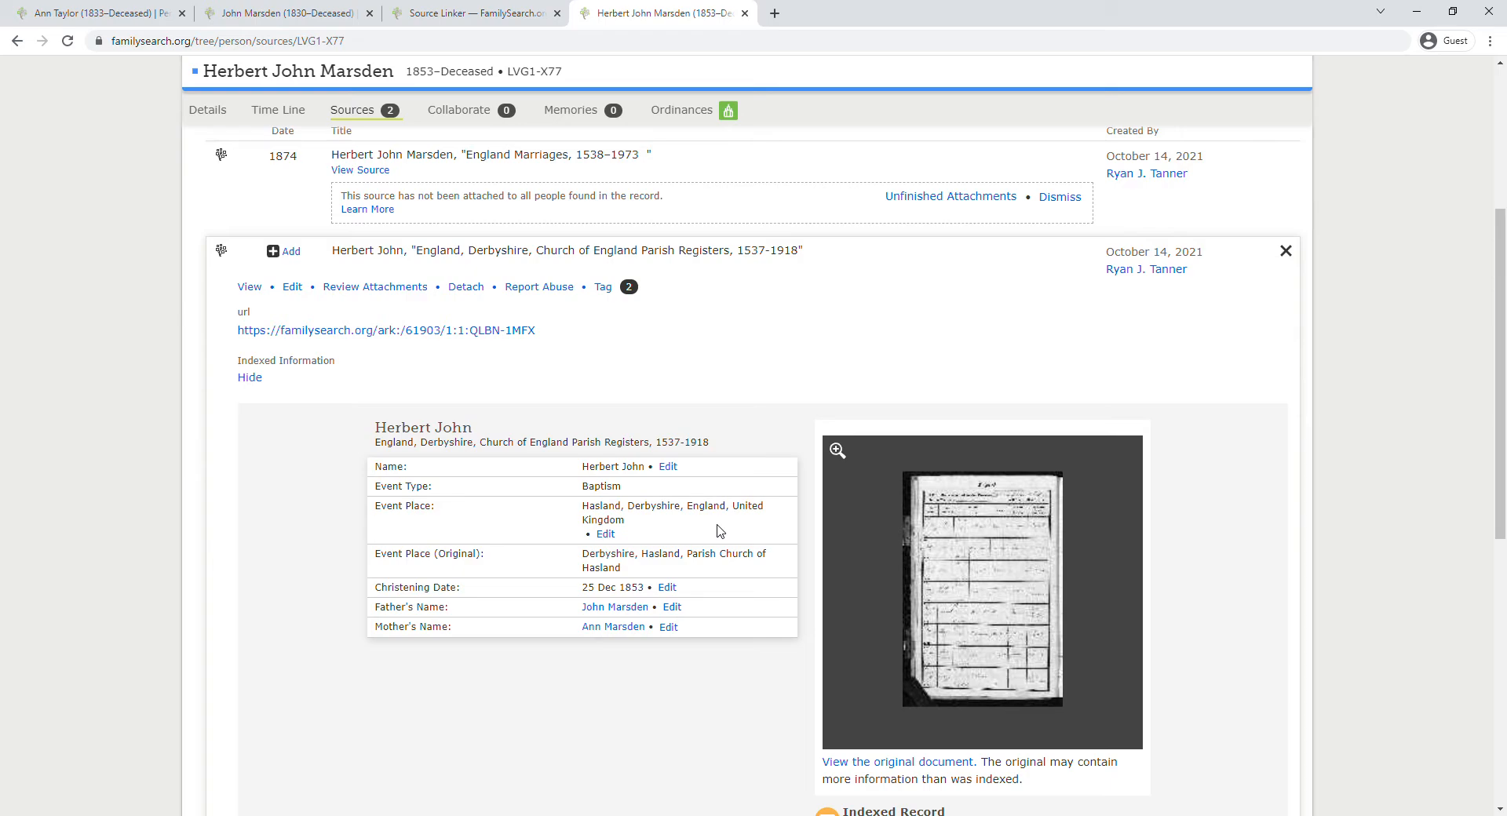
click(835, 251)
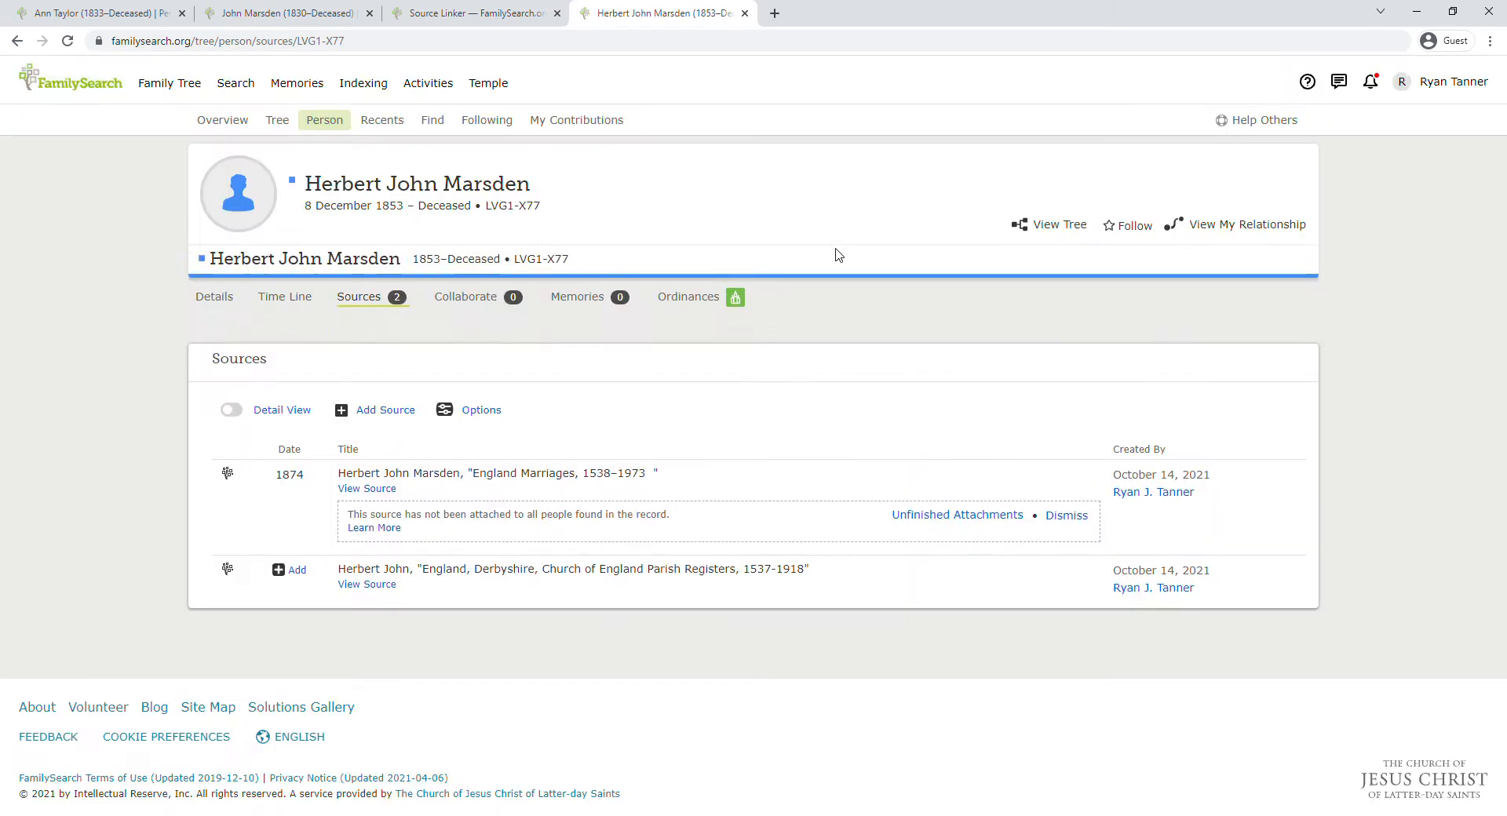
Step: Return to the son's details and start adding another spouse to his family members
click(209, 265)
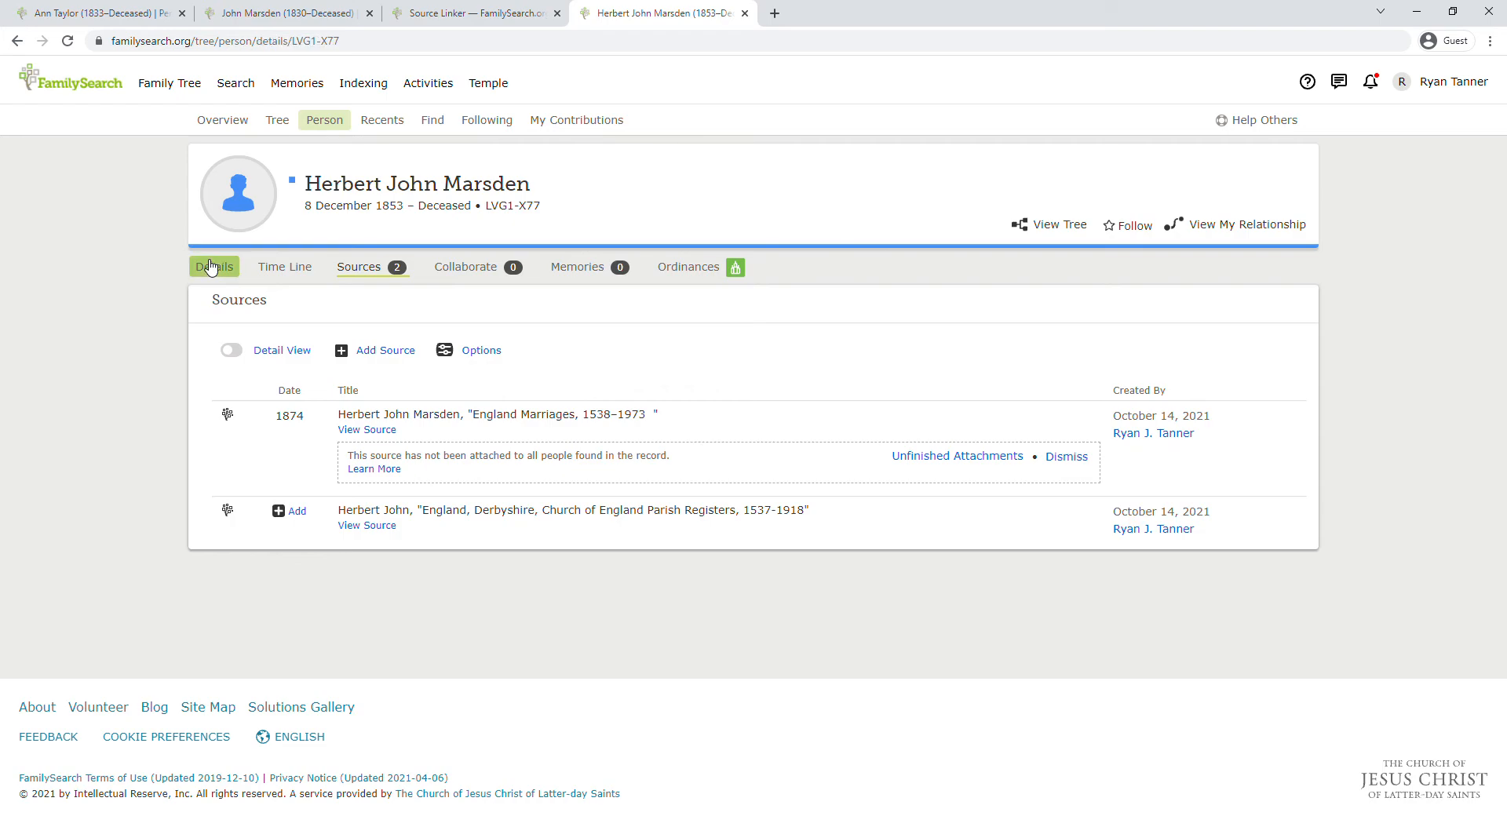
scroll(959, 401, down, 3)
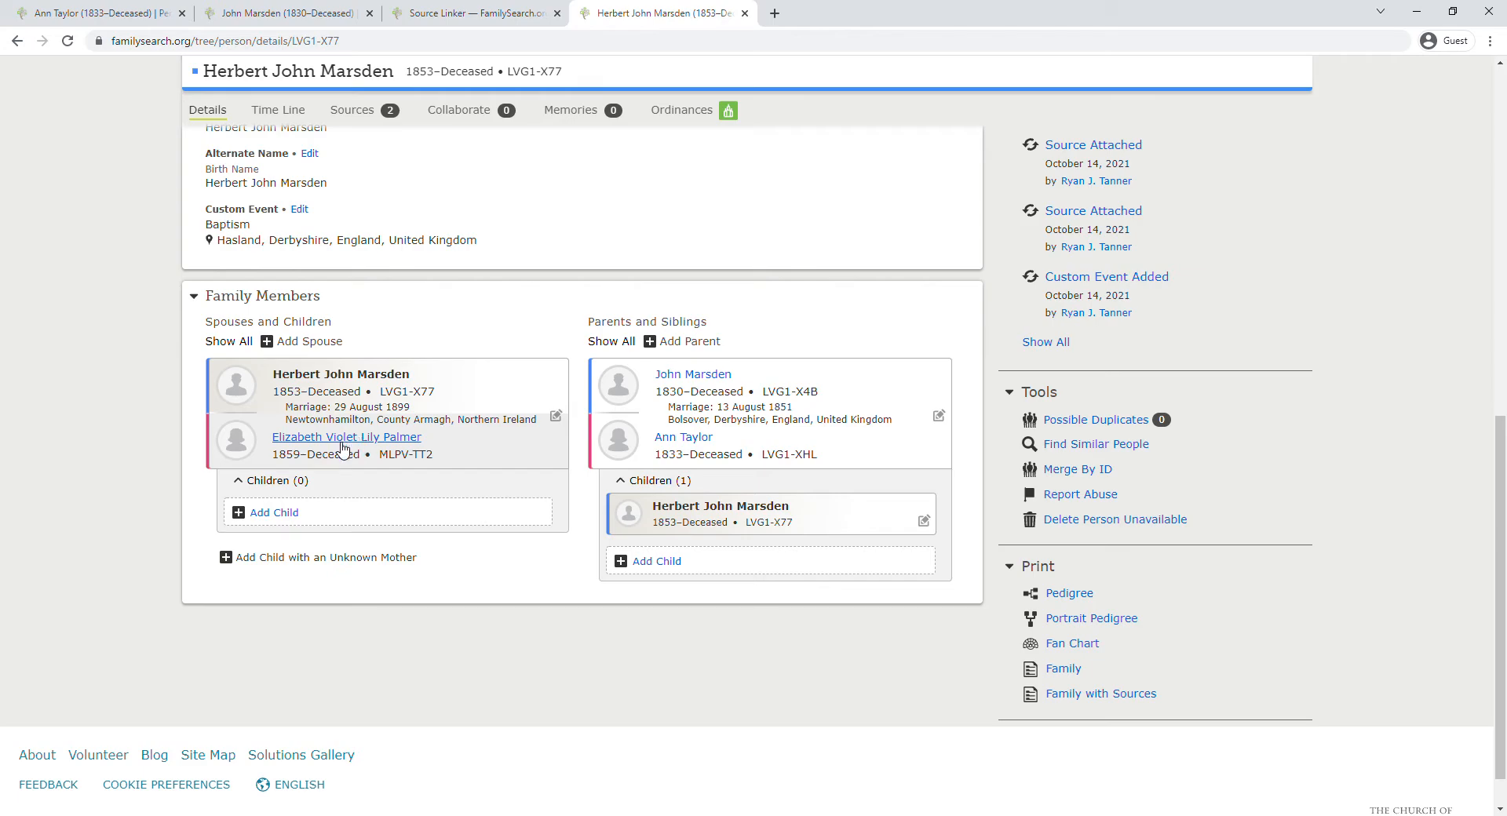
scroll(360, 308, up, 1)
scroll(361, 309, up, 2)
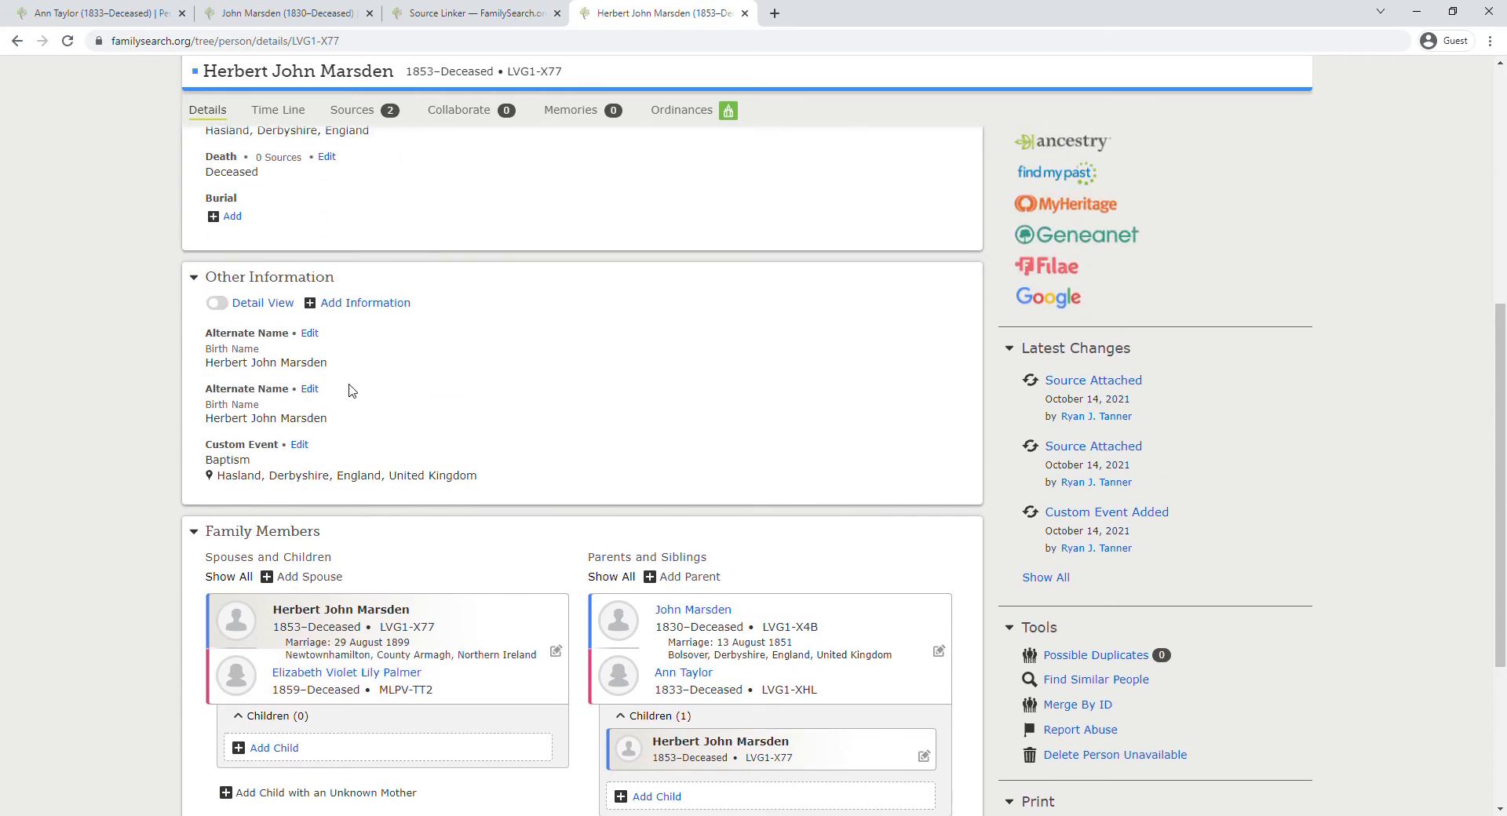
click(317, 581)
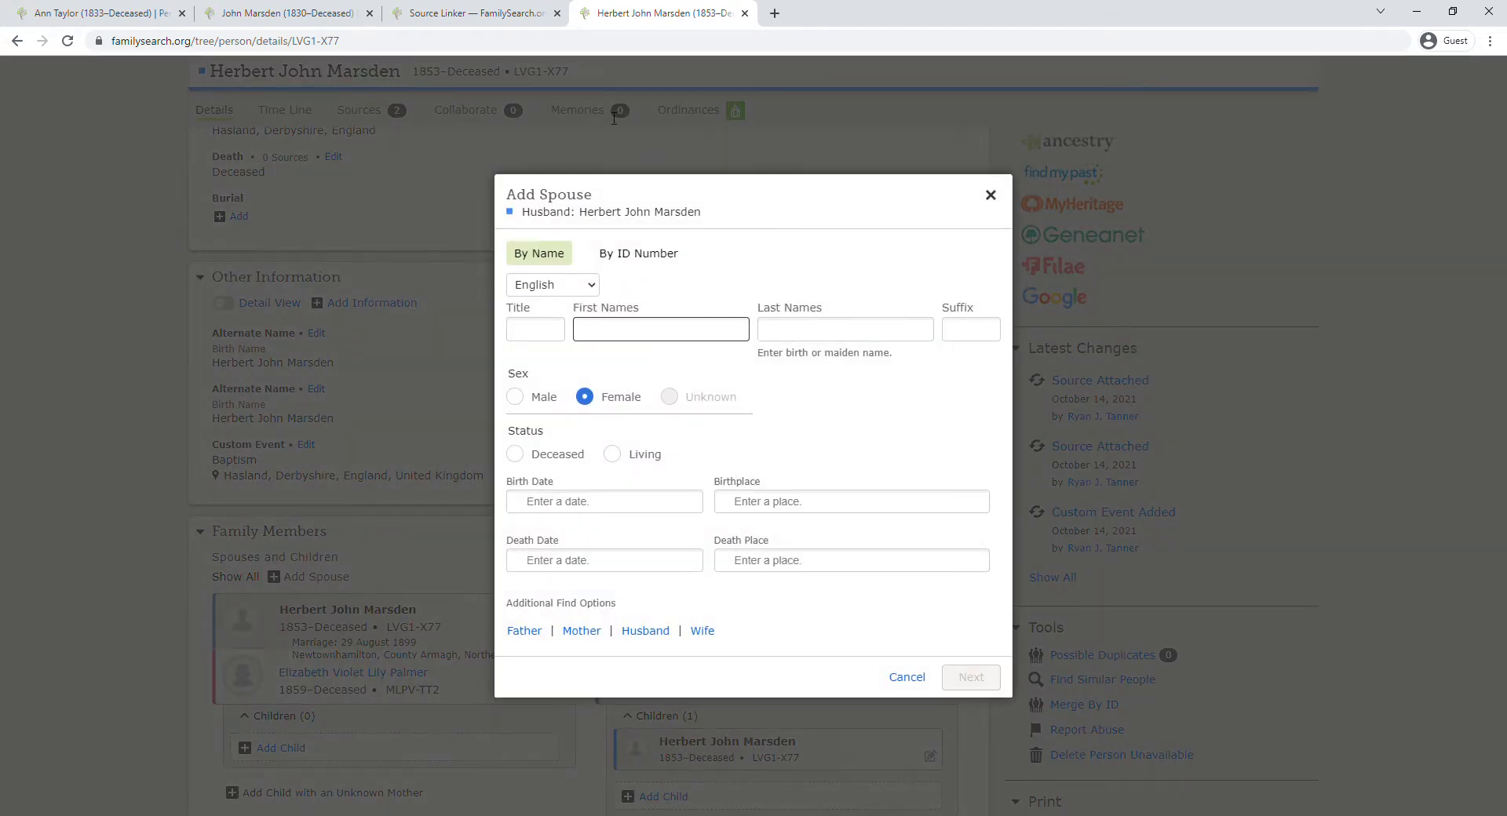
Step: Fill in the new spouse's first and last names by copying the wife's full name from the England Marriages, 1538–1973 record
click(475, 14)
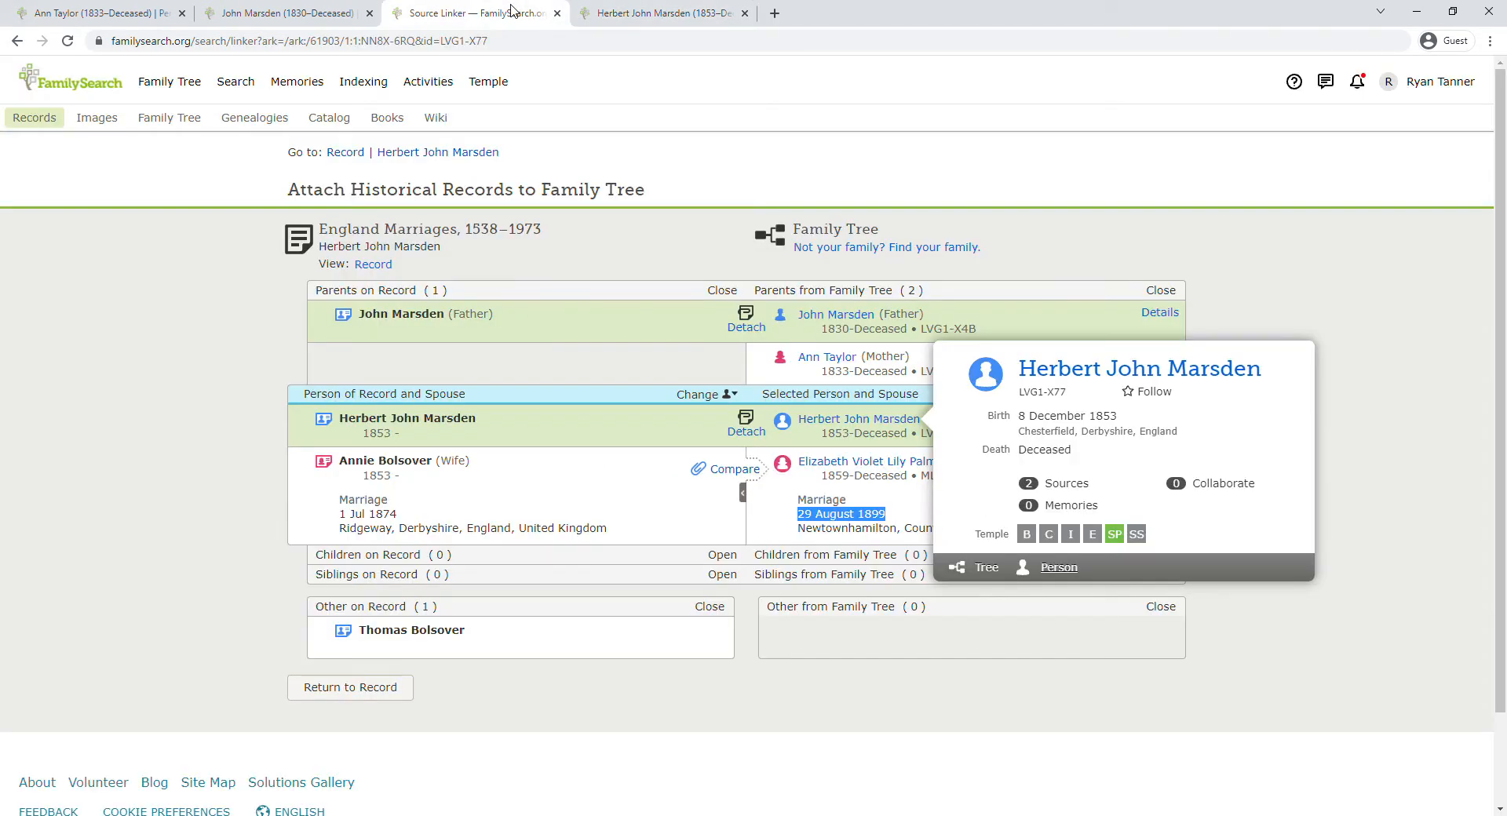
click(353, 466)
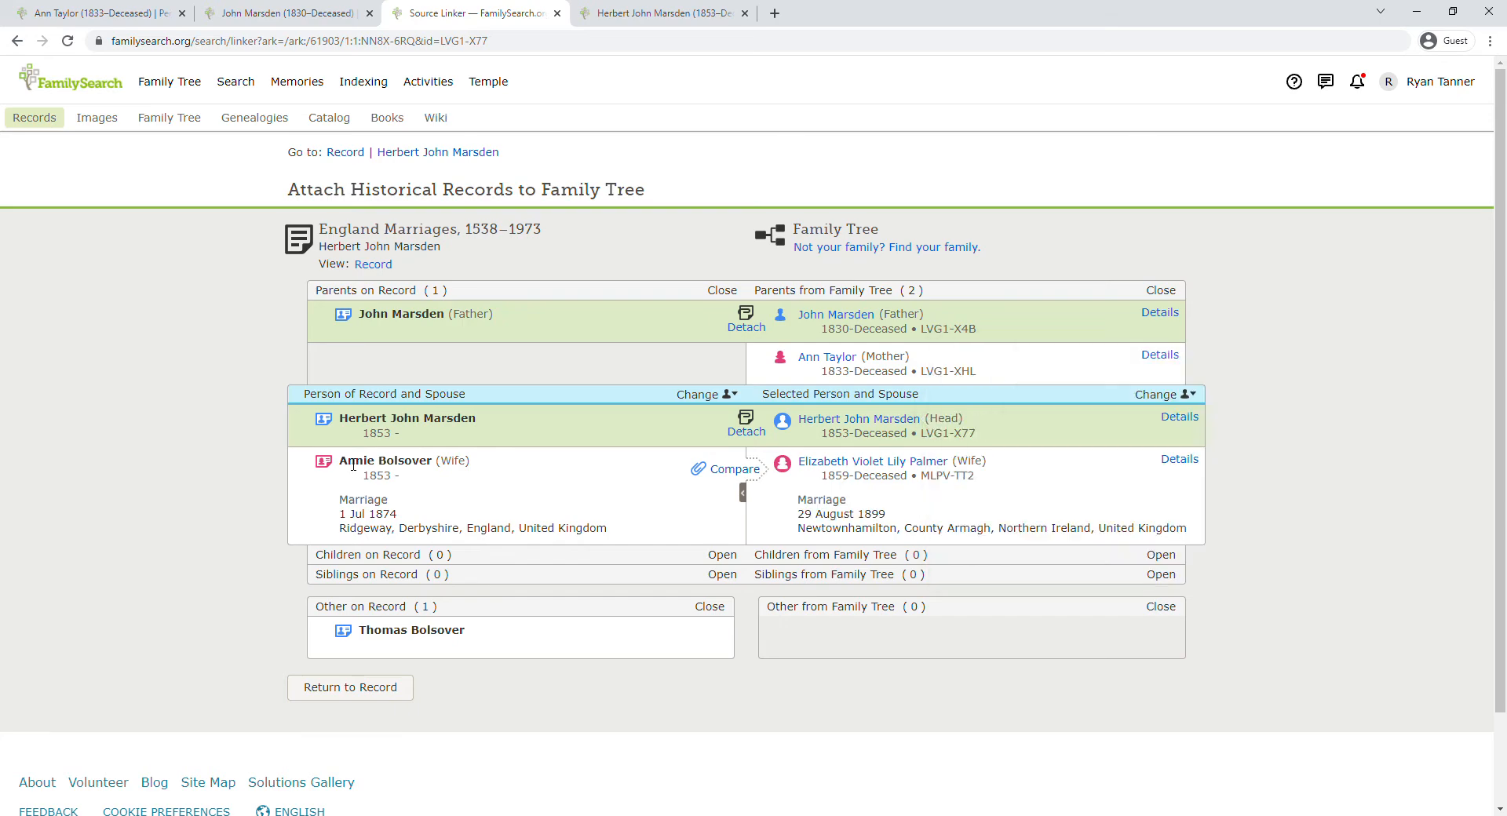
drag(339, 466, 401, 464)
drag(455, 463, 442, 464)
key(ctrl+c)
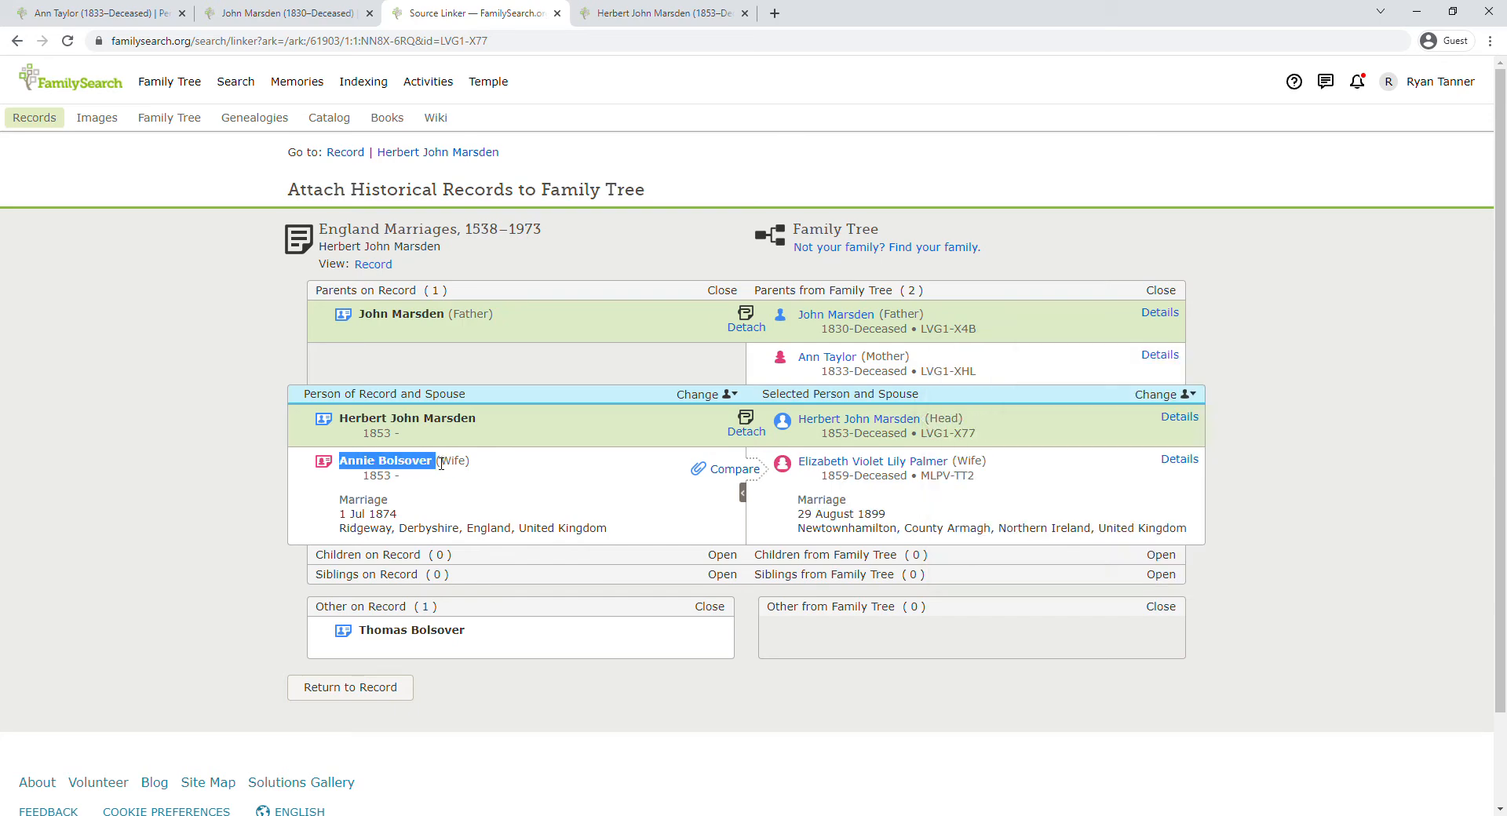
click(634, 8)
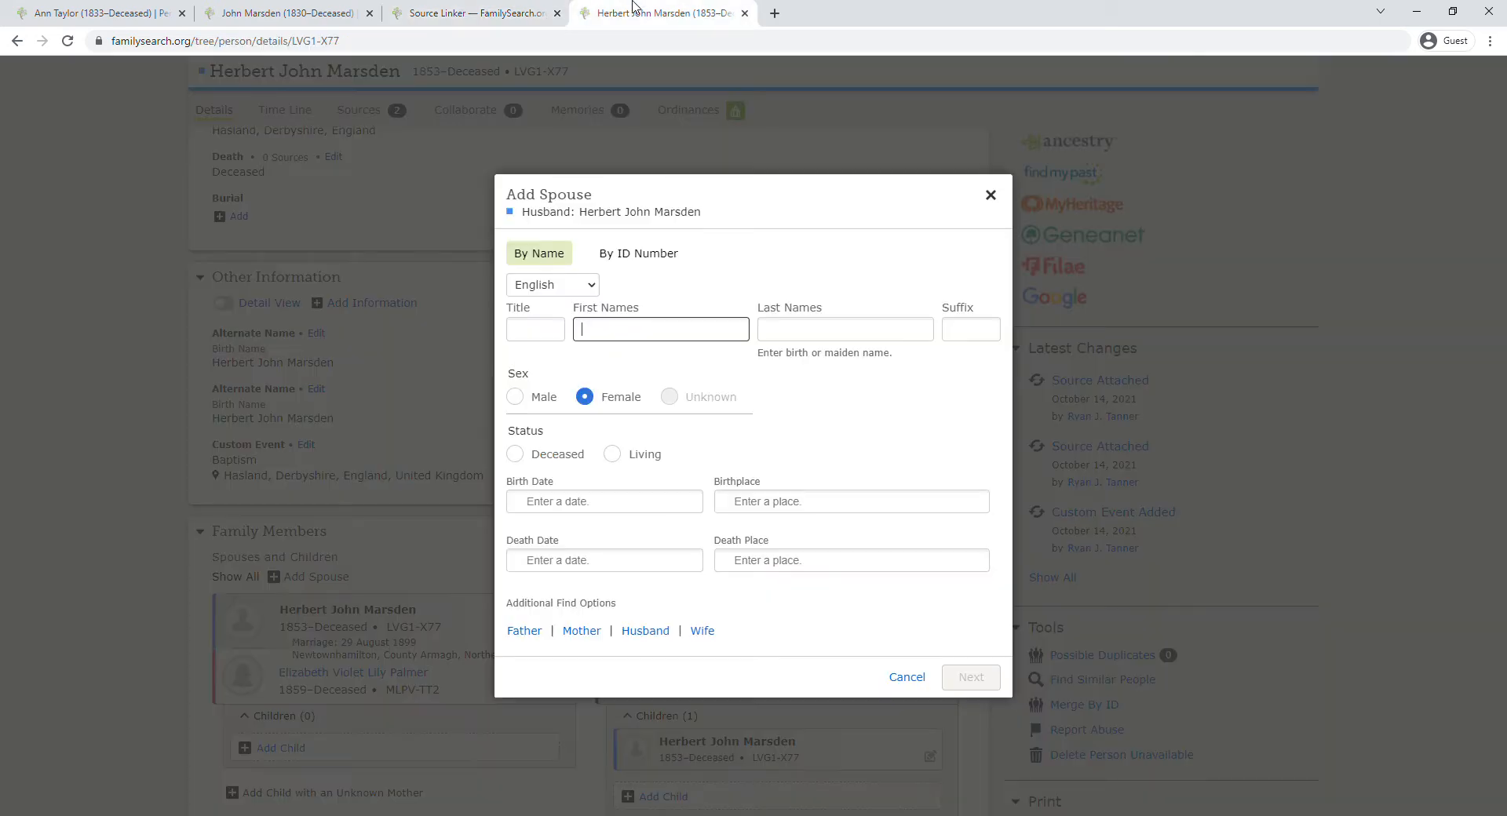
key(ctrl+v)
double_click(642, 331)
key(ctrl+c)
key(BackSpace)
click(832, 340)
key(ctrl+v)
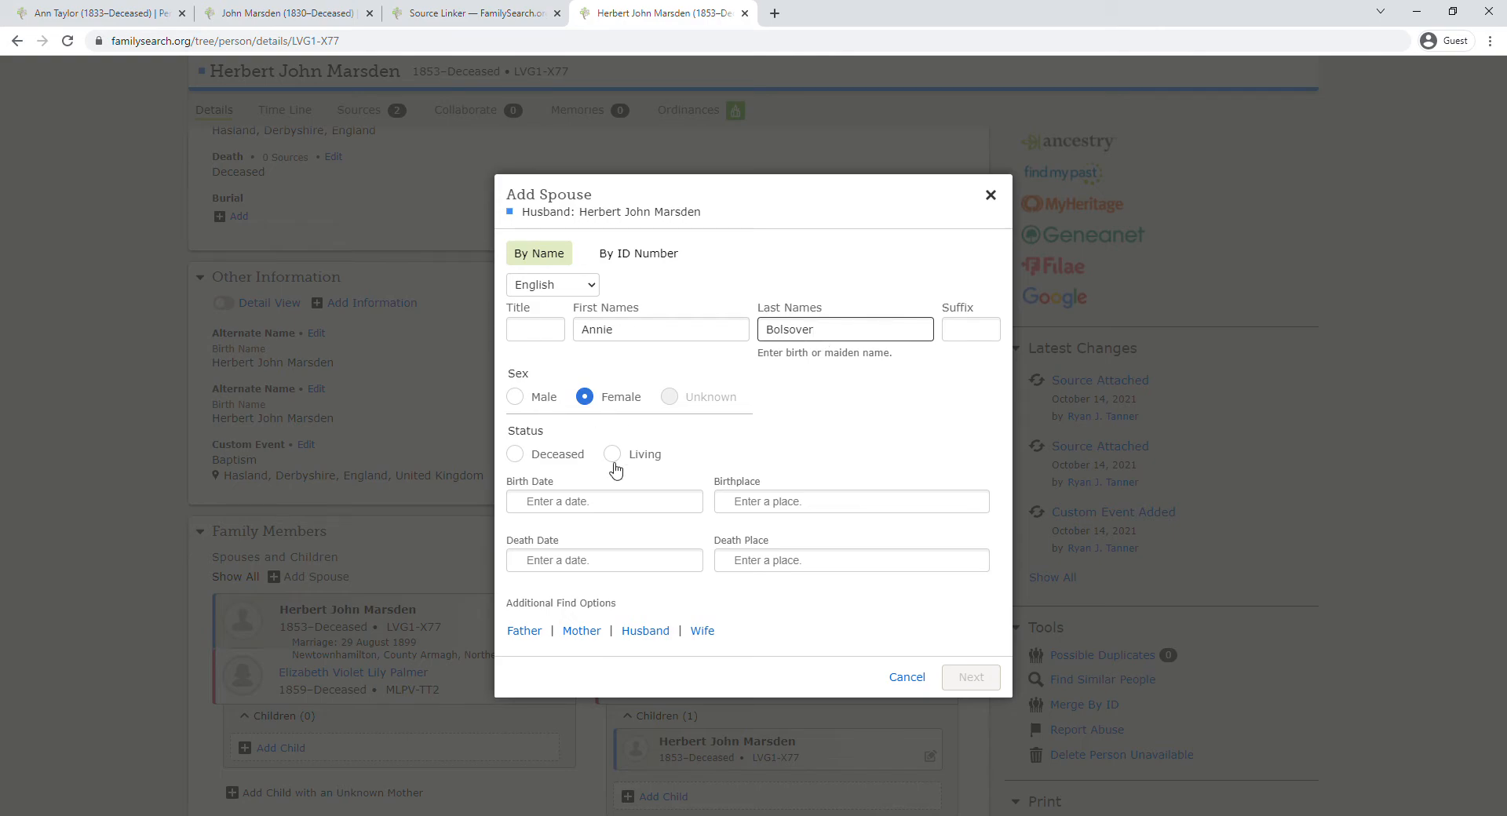
Step: Mark the new spouse as deceased and enter her estimated birth year as the standardized birth date
click(517, 455)
click(584, 534)
text(1)
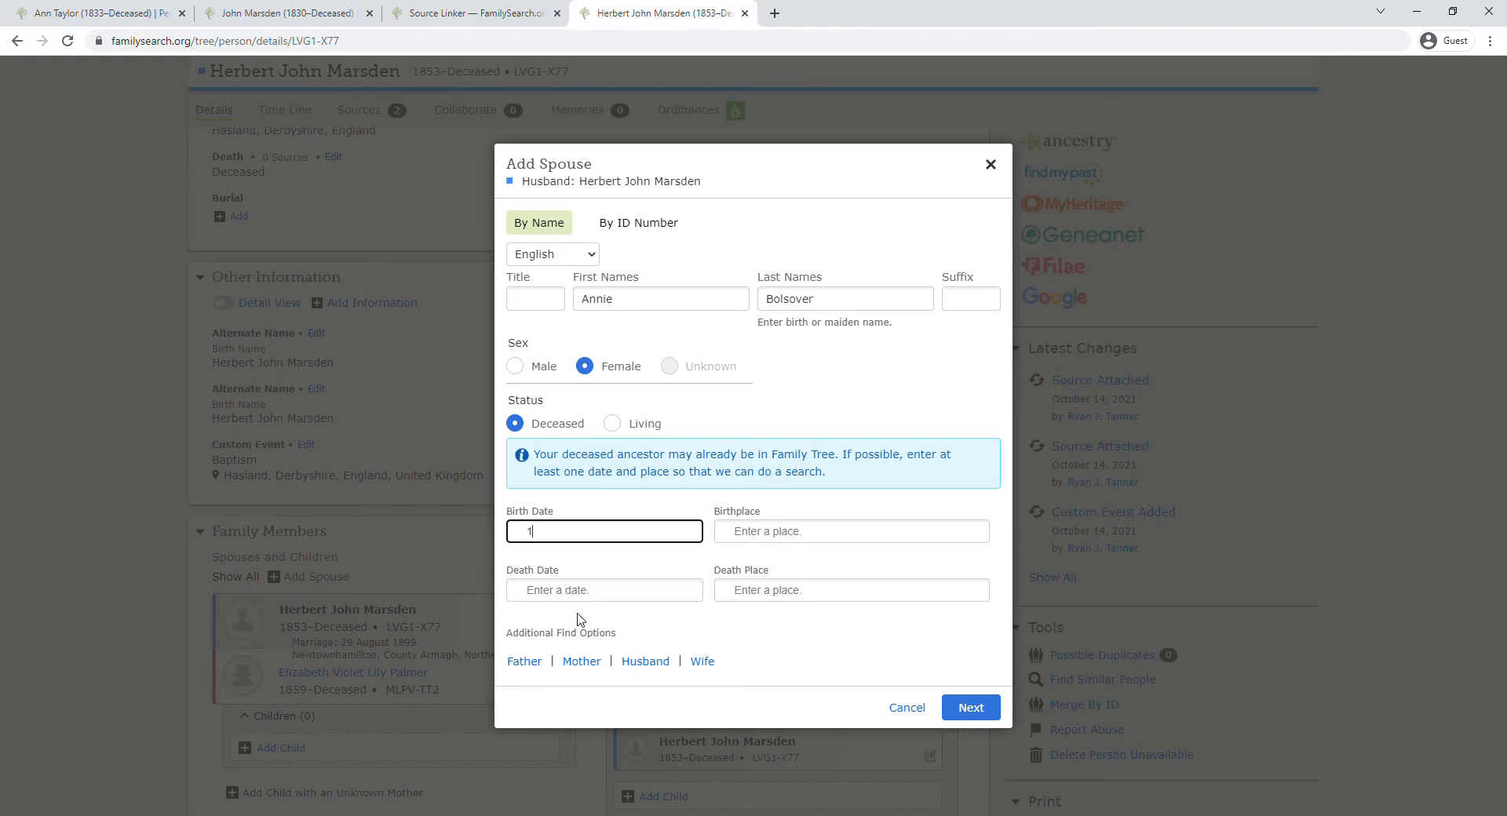
text(853)
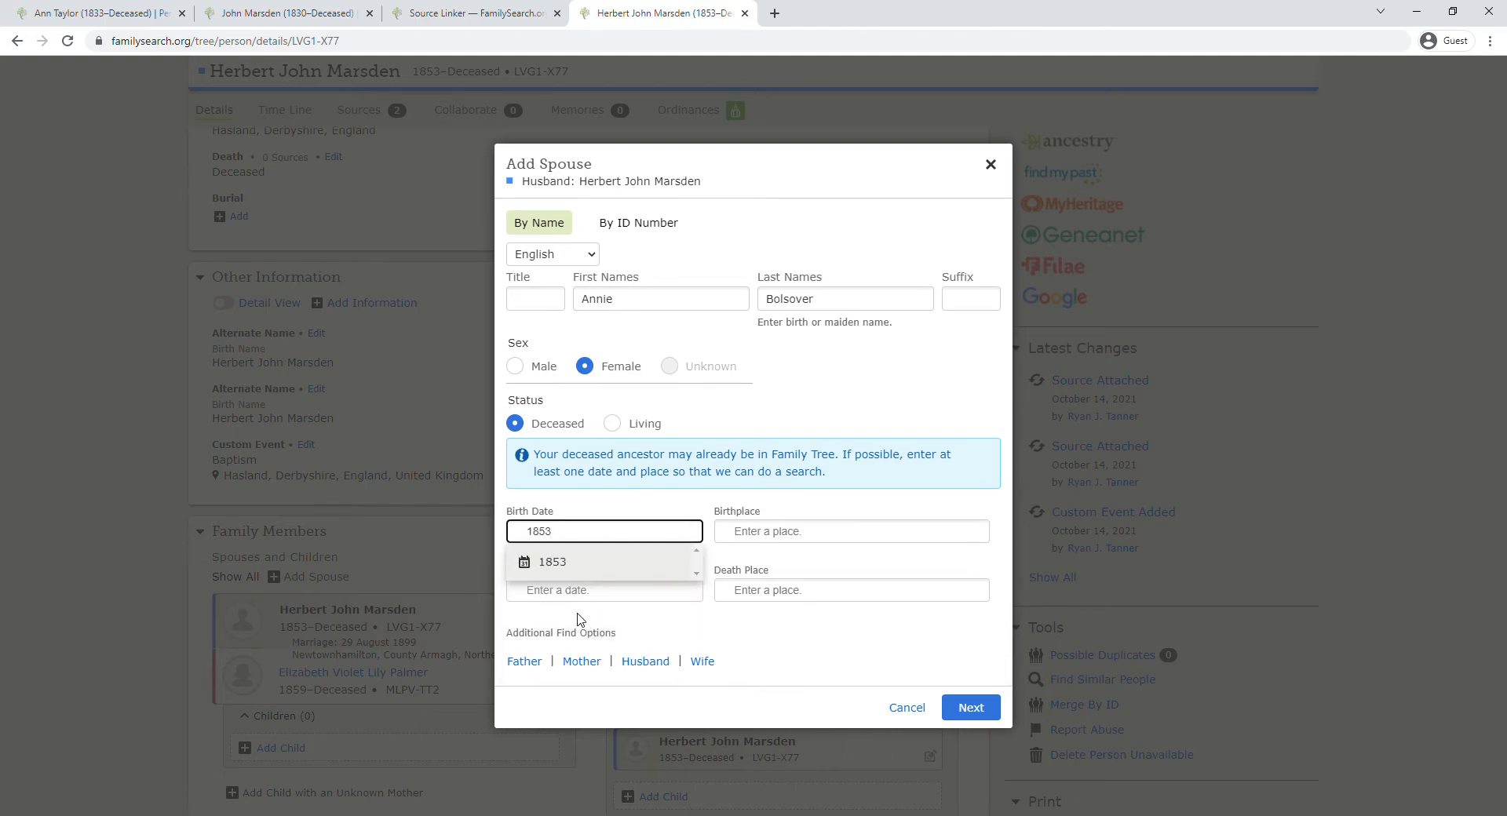
click(562, 564)
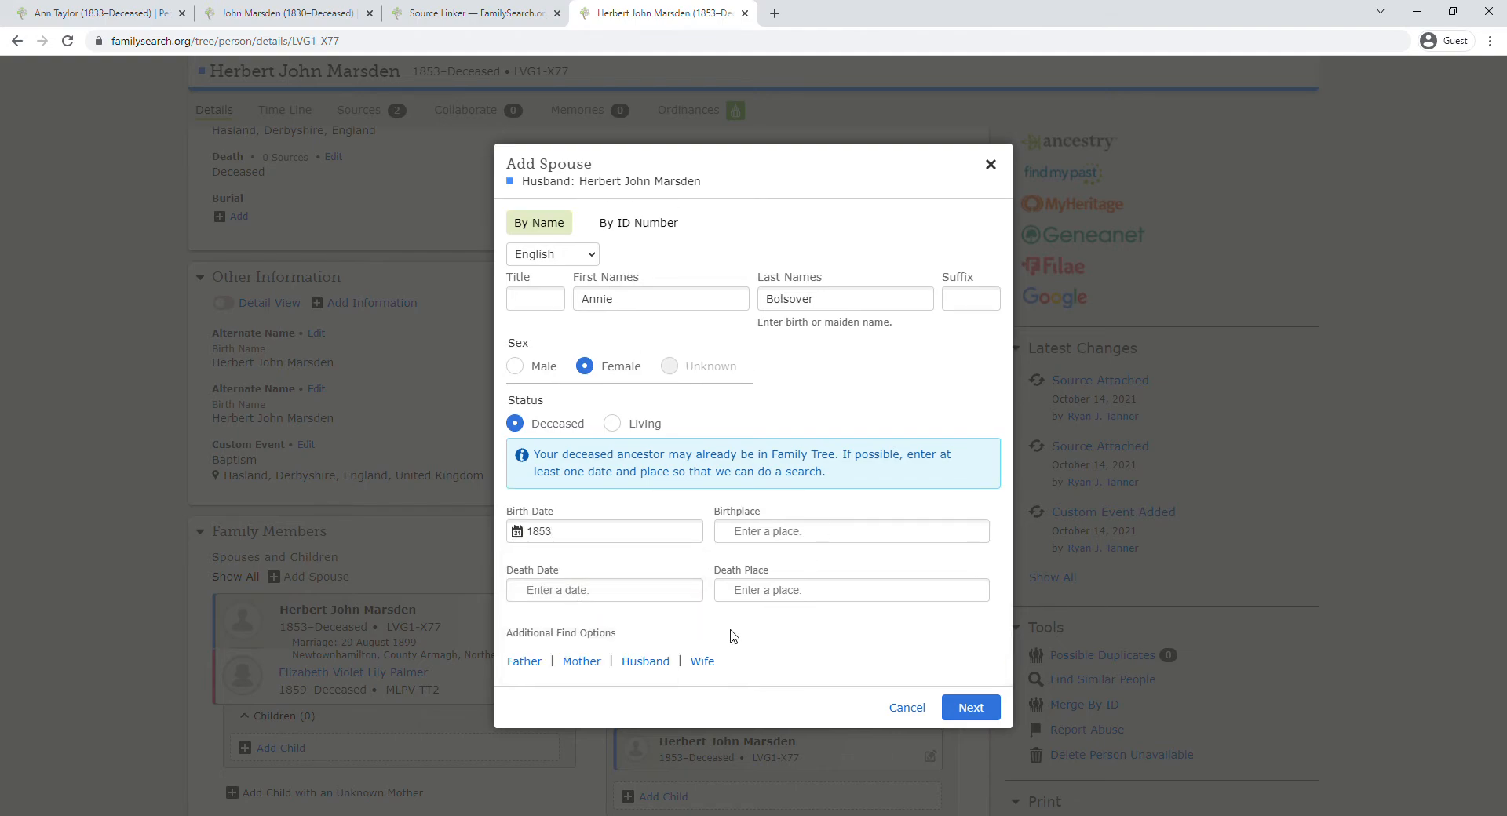
Step: Review the indexed England Marriages, 1538–1973 record for further details about the wife and return to the Add Spouse form
click(479, 14)
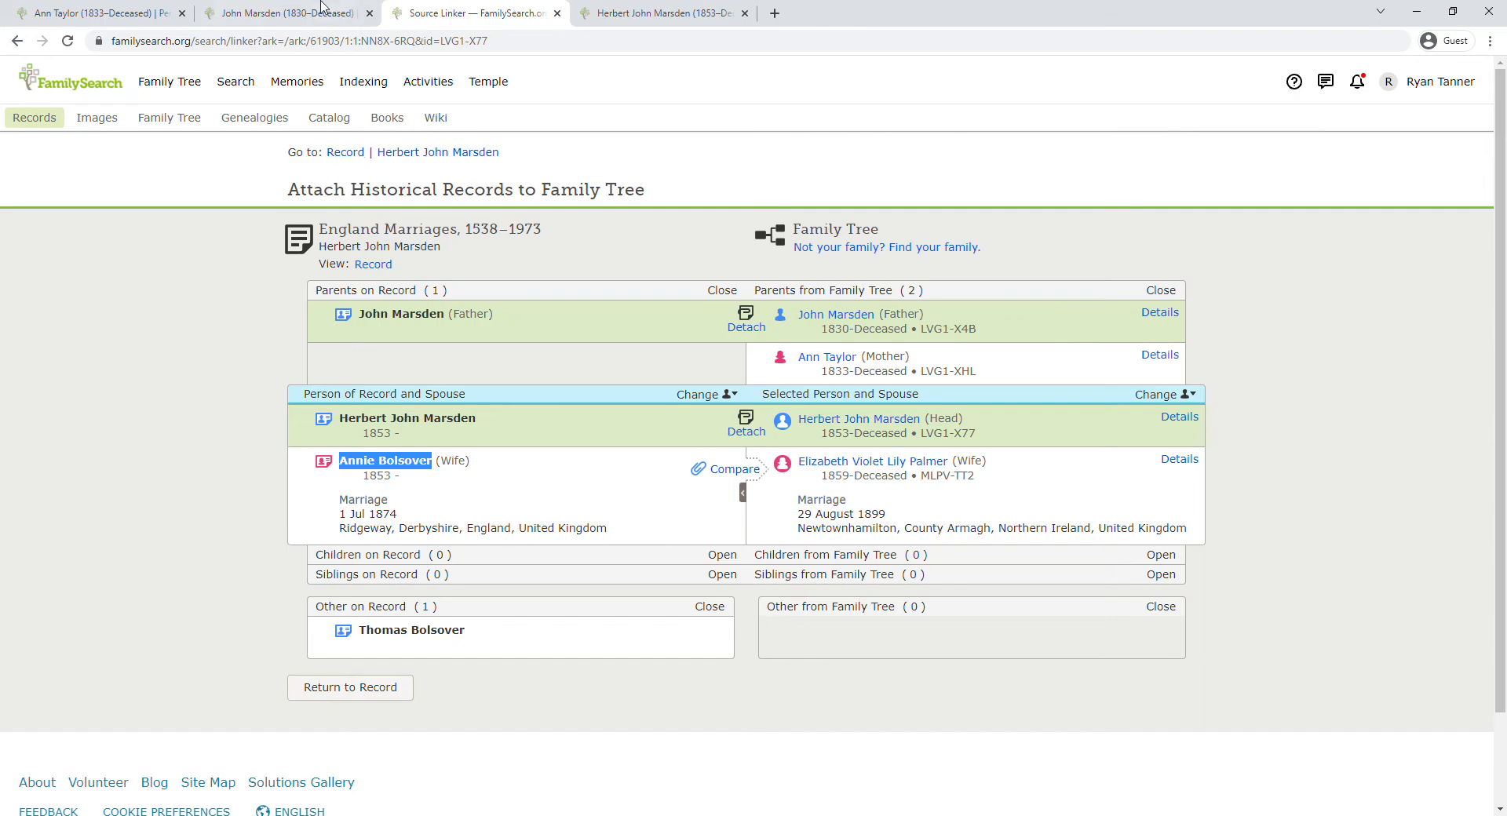
click(373, 264)
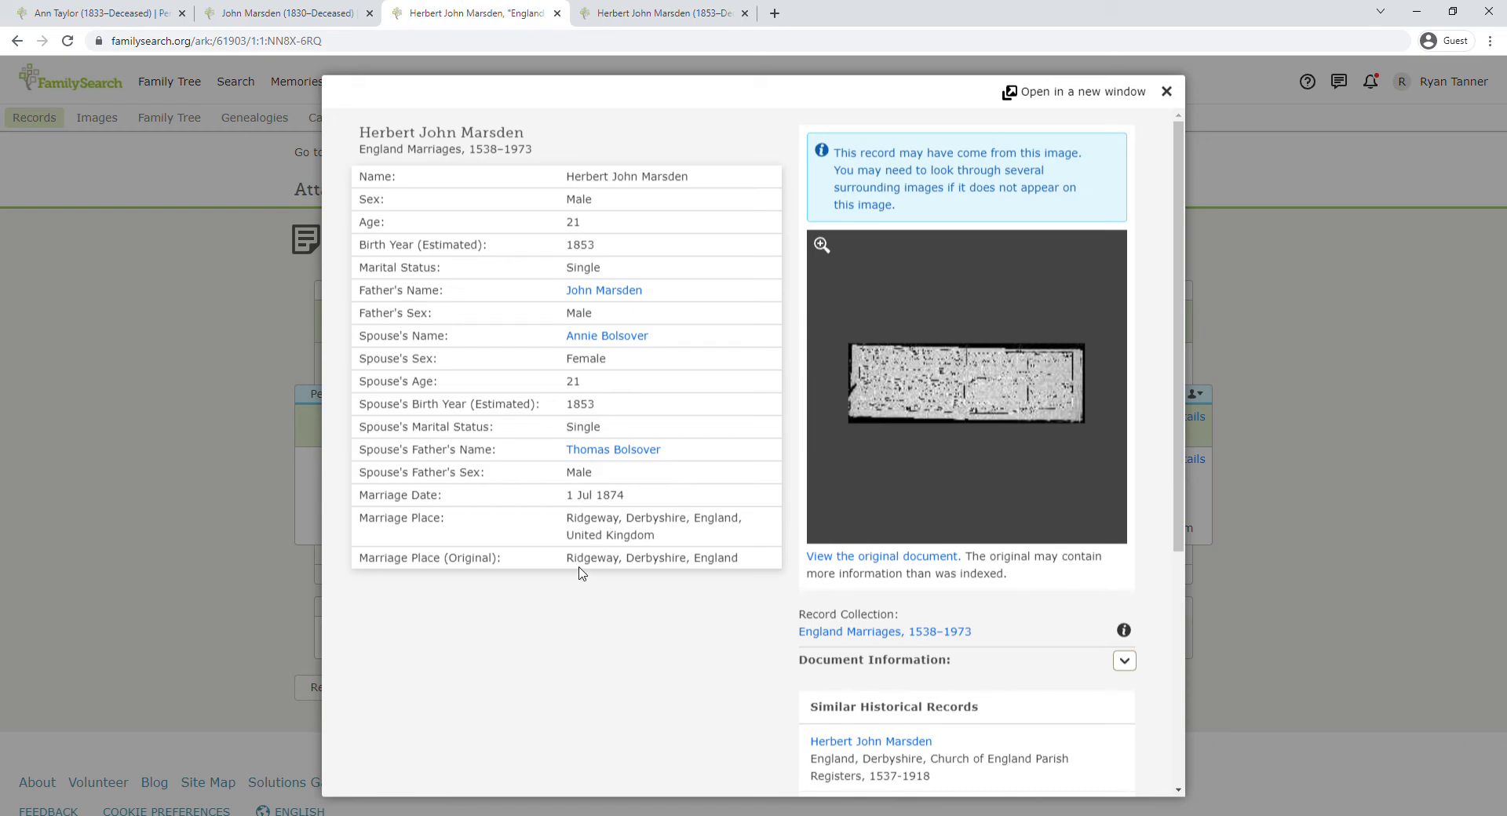
click(144, 222)
click(620, 9)
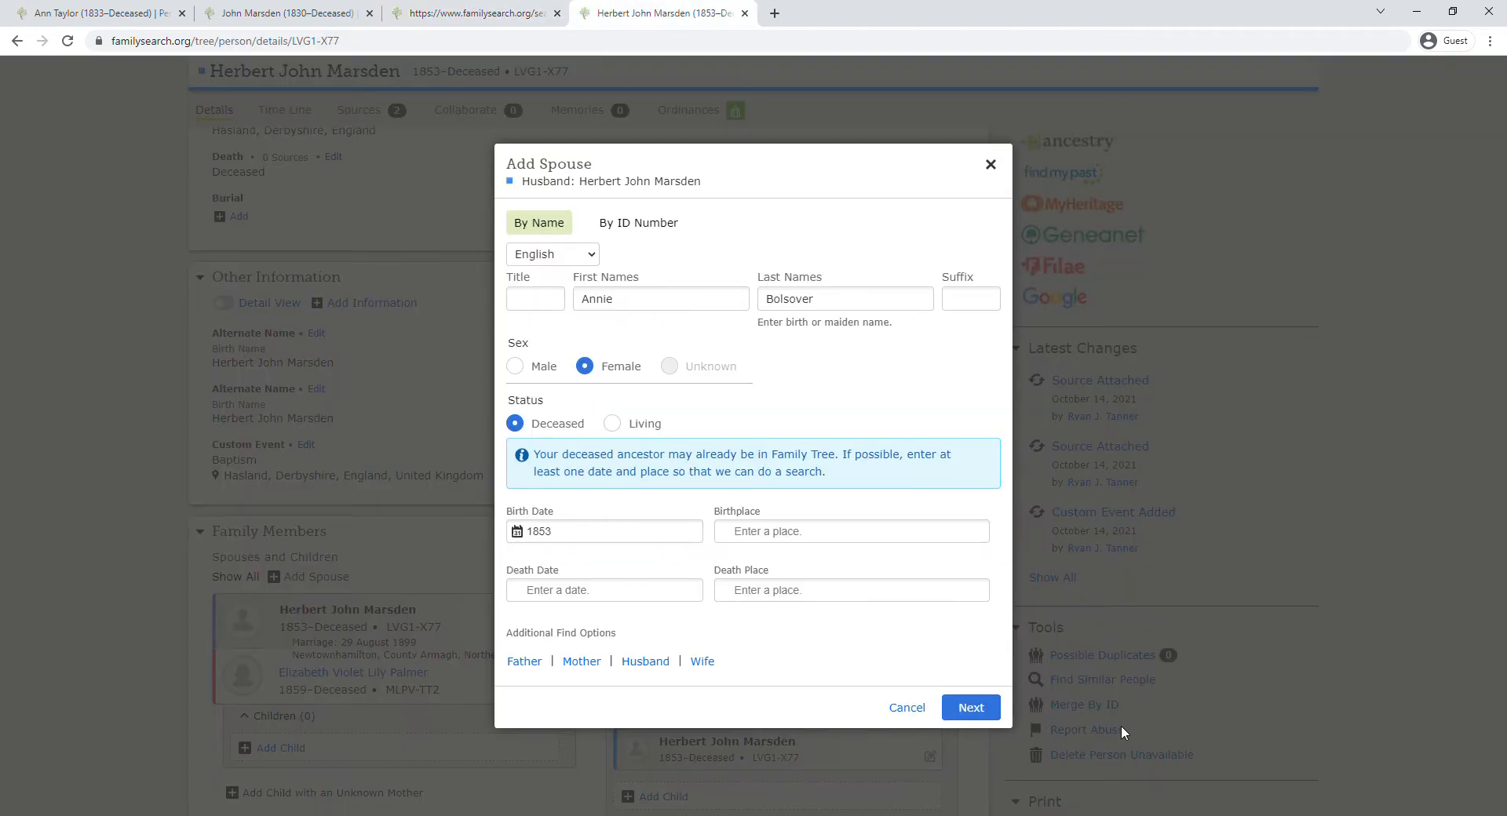
Step: Search the tree for possible matches to the new spouse and open the person page of the first match's husband
click(982, 710)
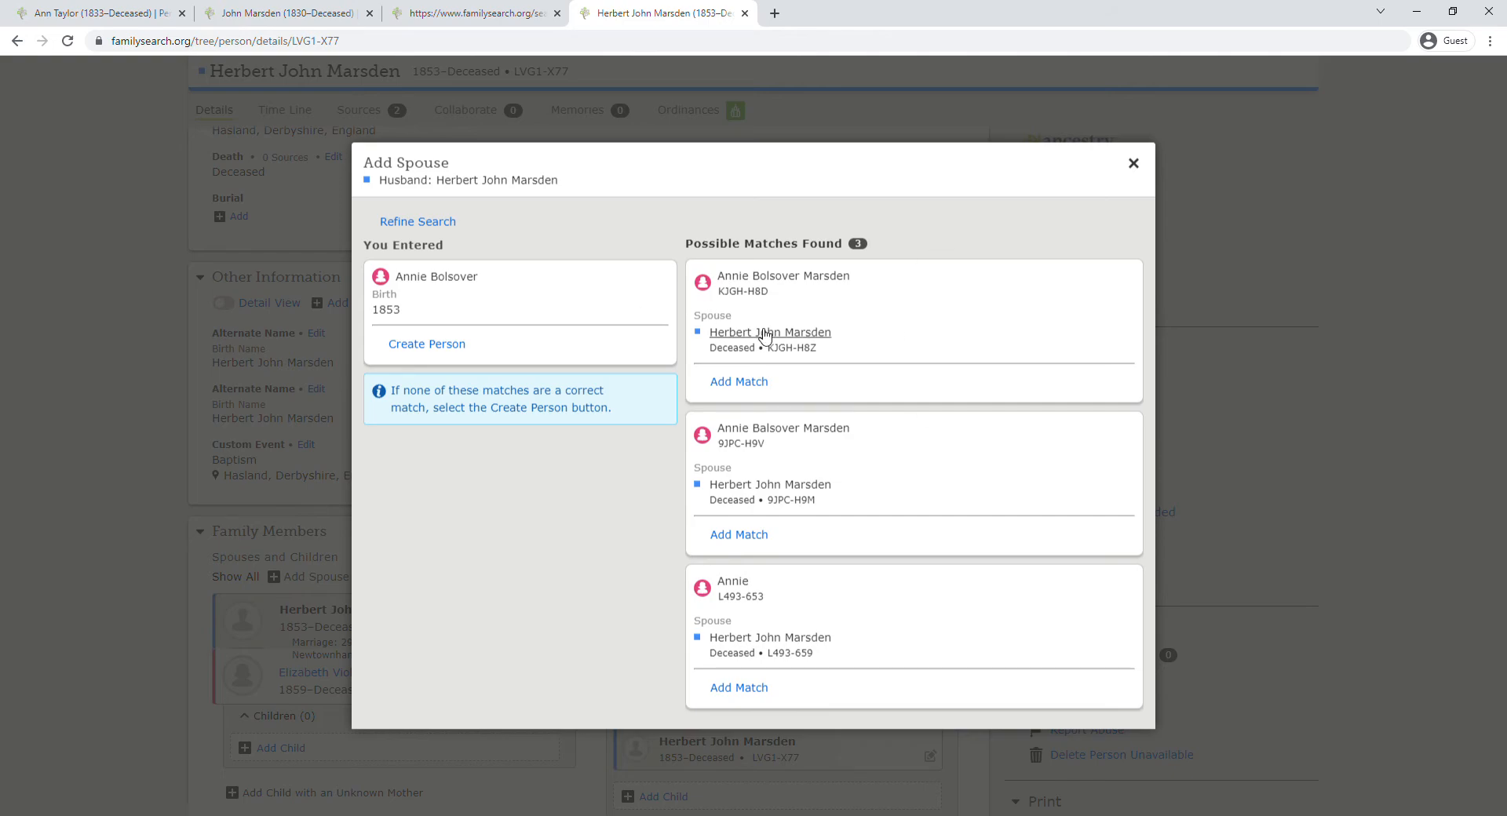
mouse_move(765, 336)
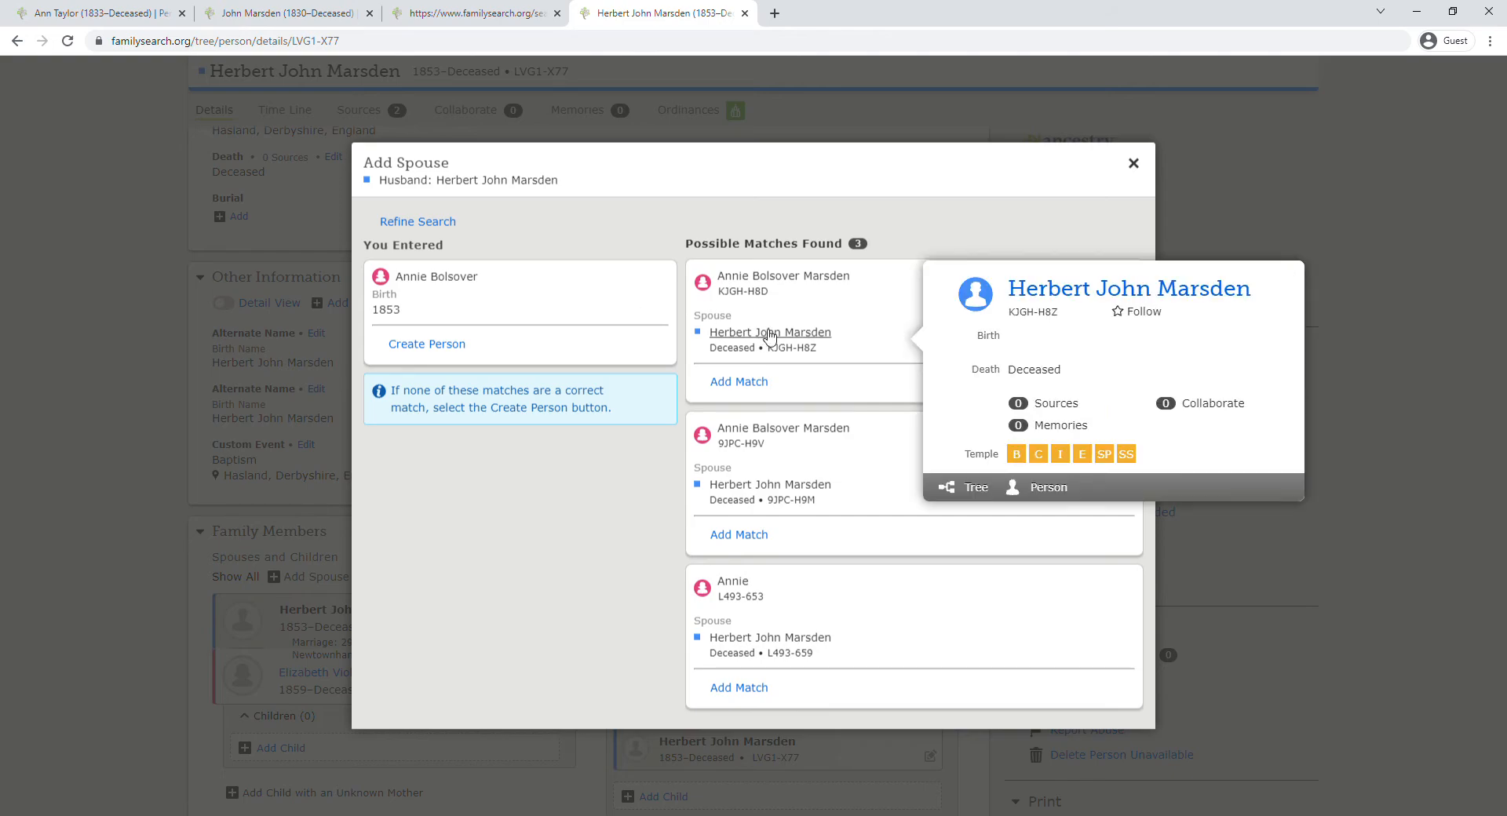
click(1072, 492)
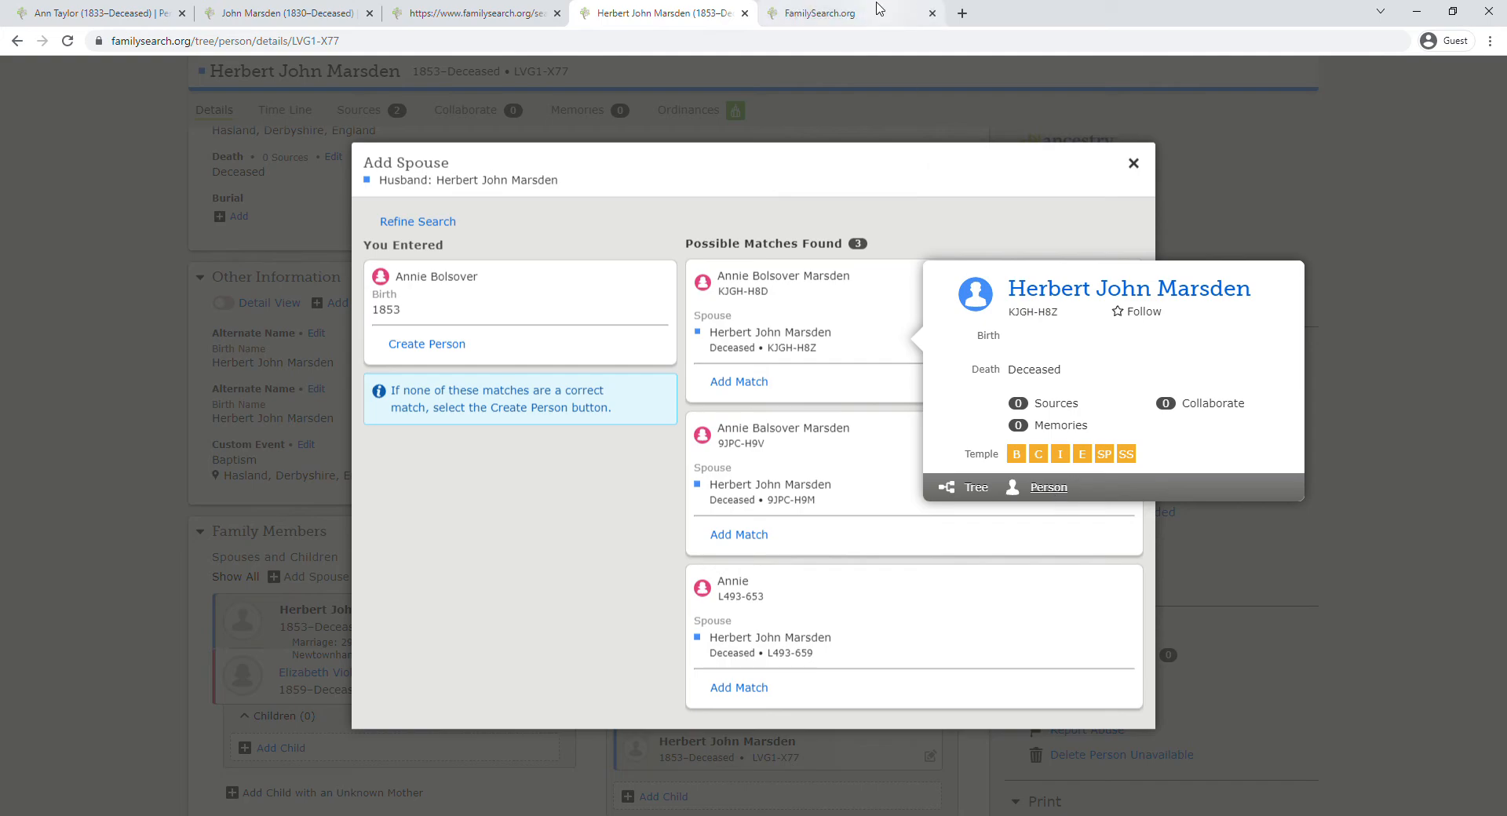
click(877, 10)
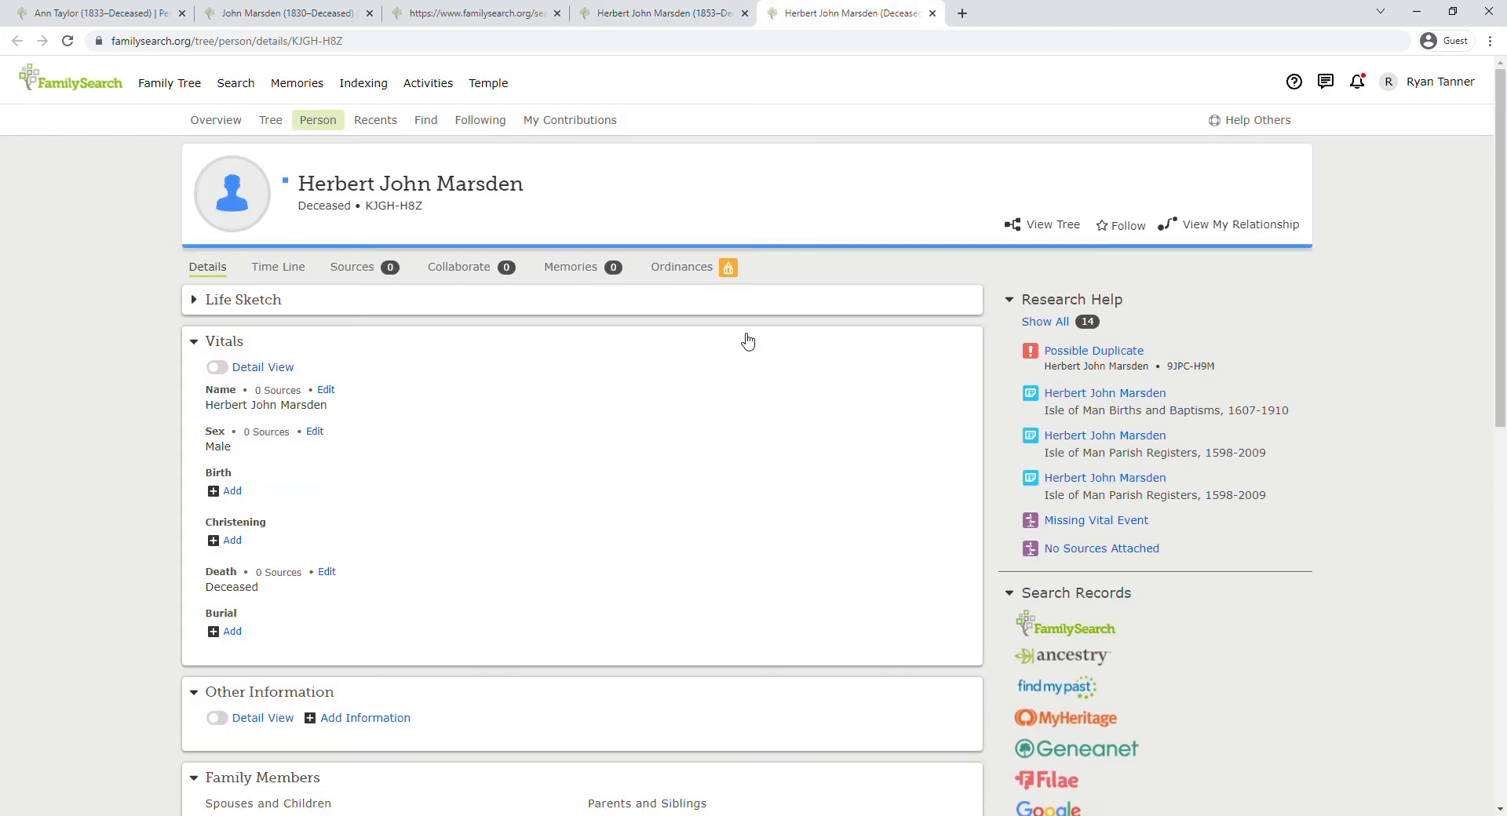
Step: Examine the matched husband's vitals, sources, family members and latest changes
scroll(703, 390, down, 5)
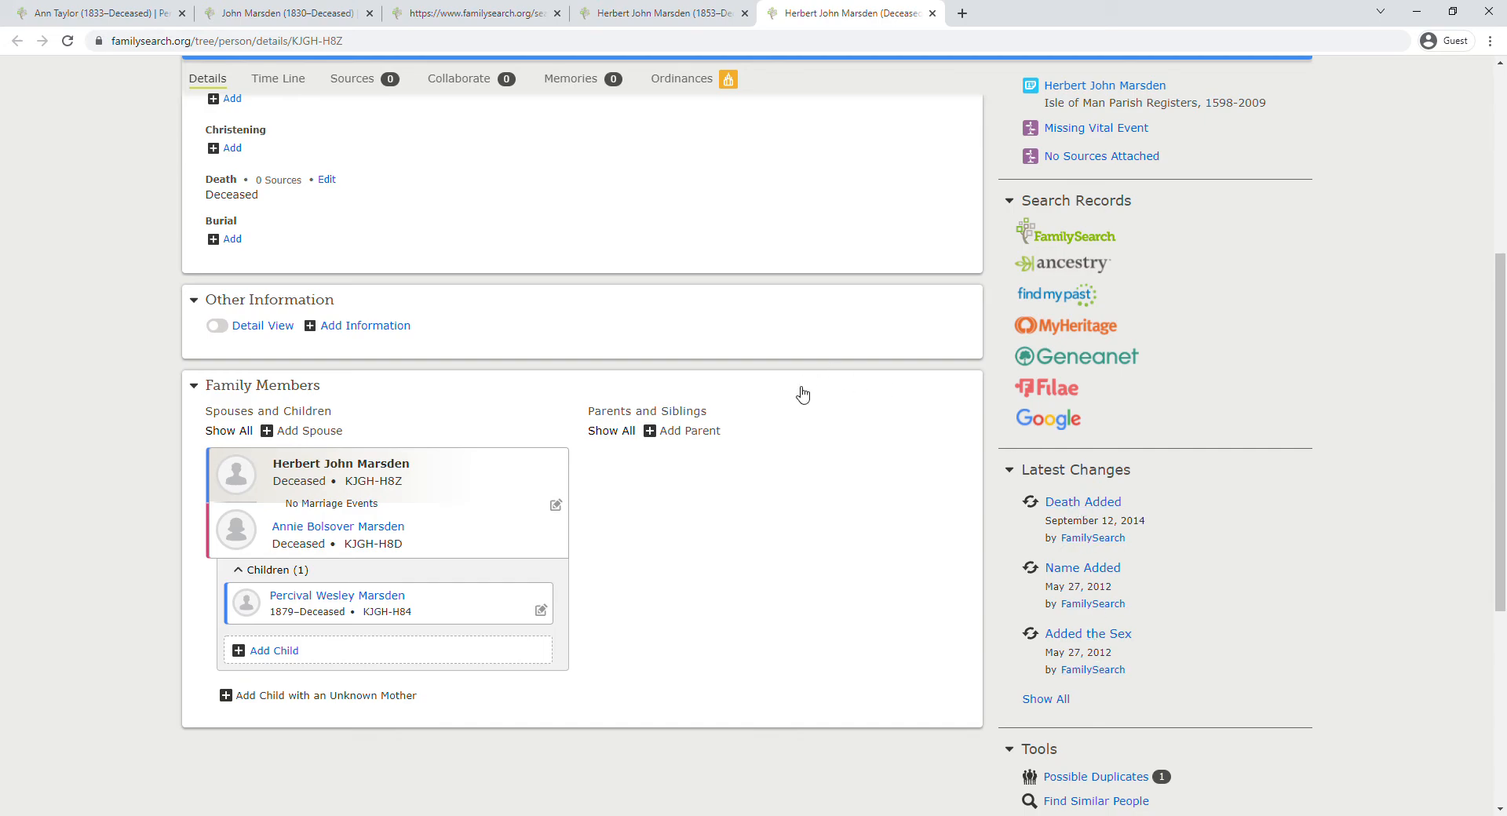
scroll(658, 217, up, 4)
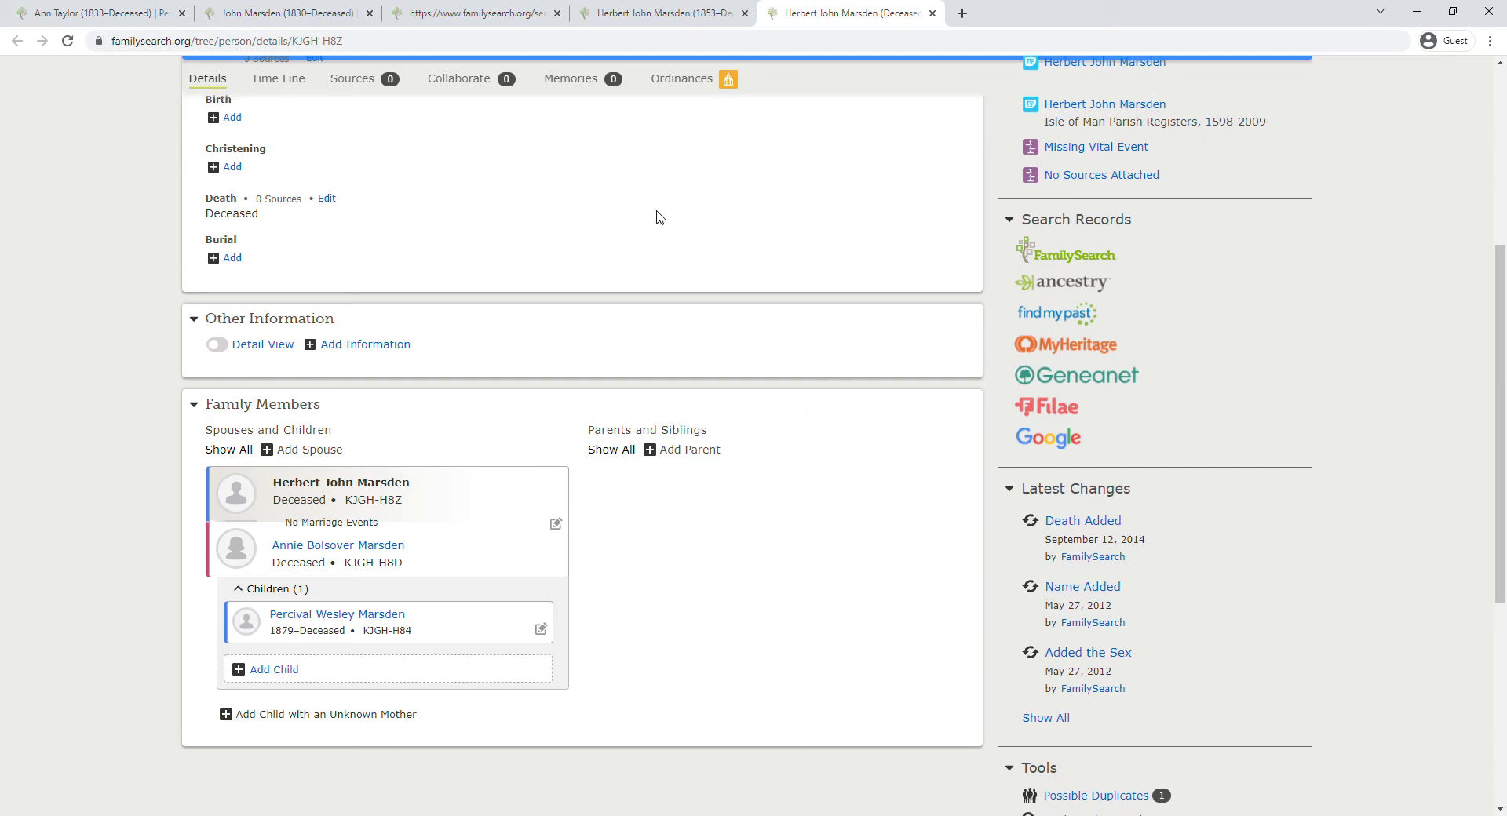
scroll(658, 217, up, 2)
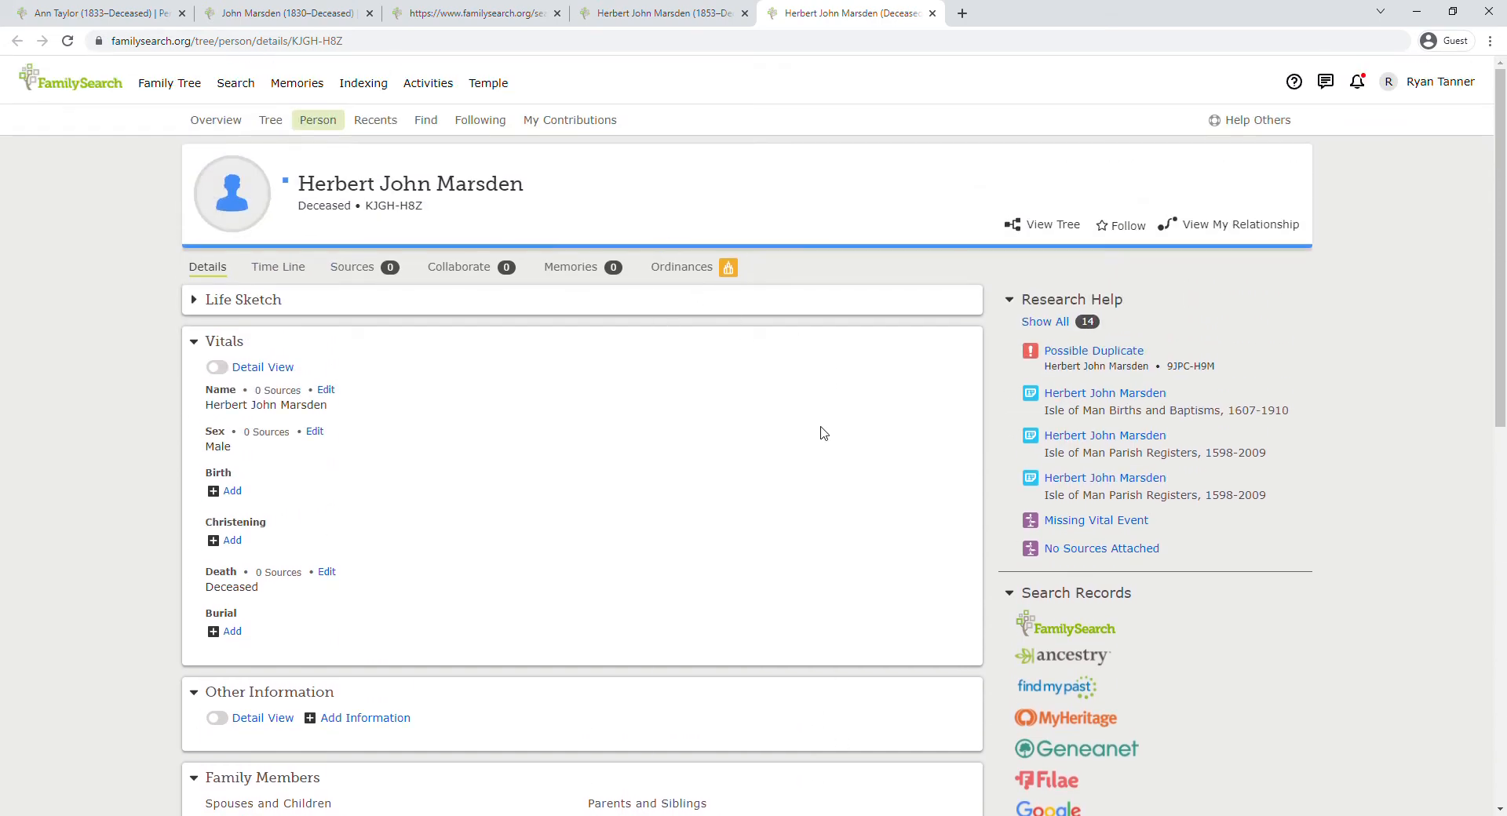
scroll(821, 431, down, 1)
scroll(823, 434, down, 3)
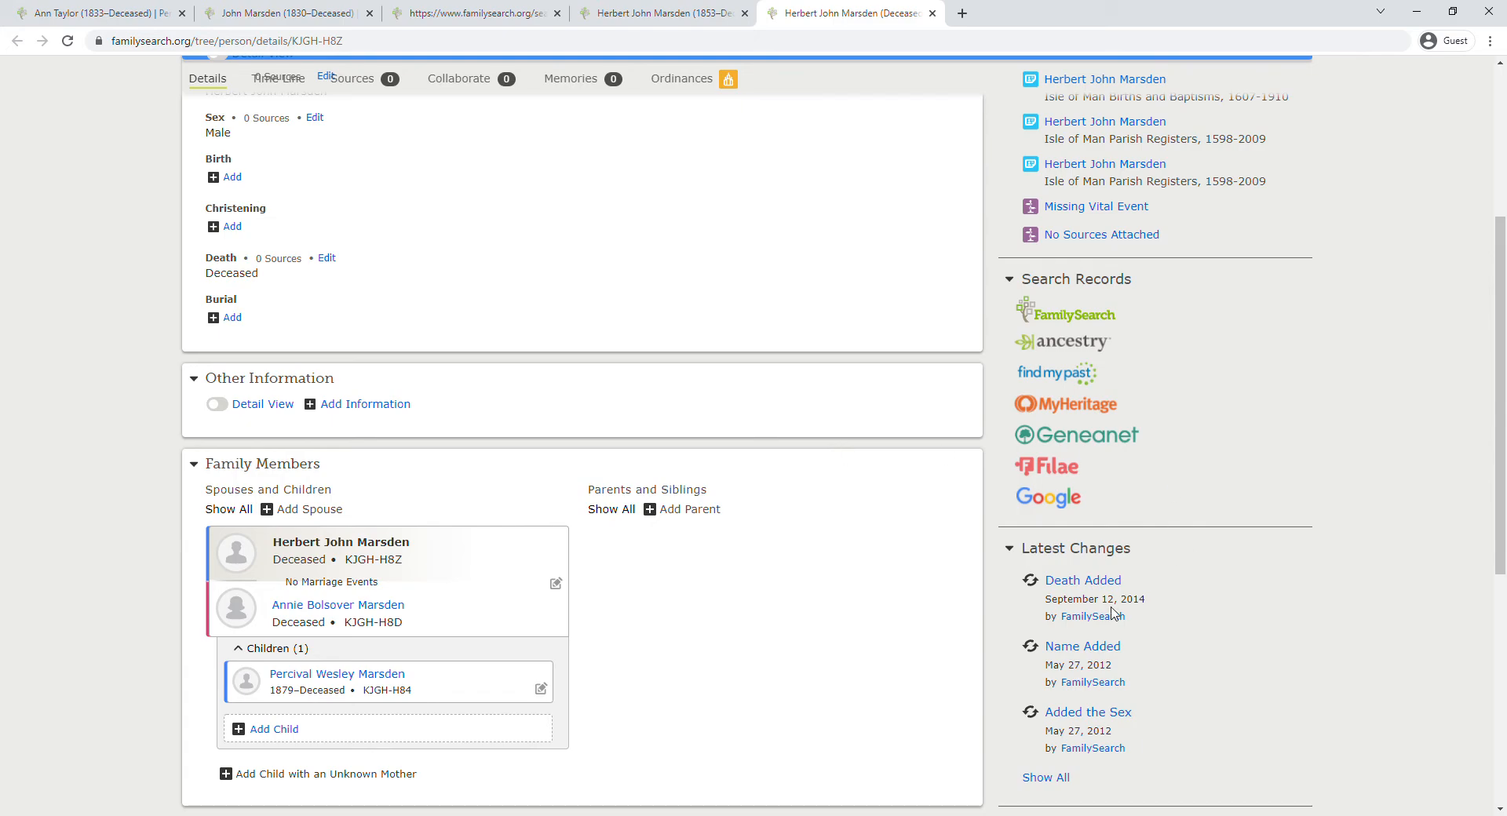
scroll(1123, 642, down, 2)
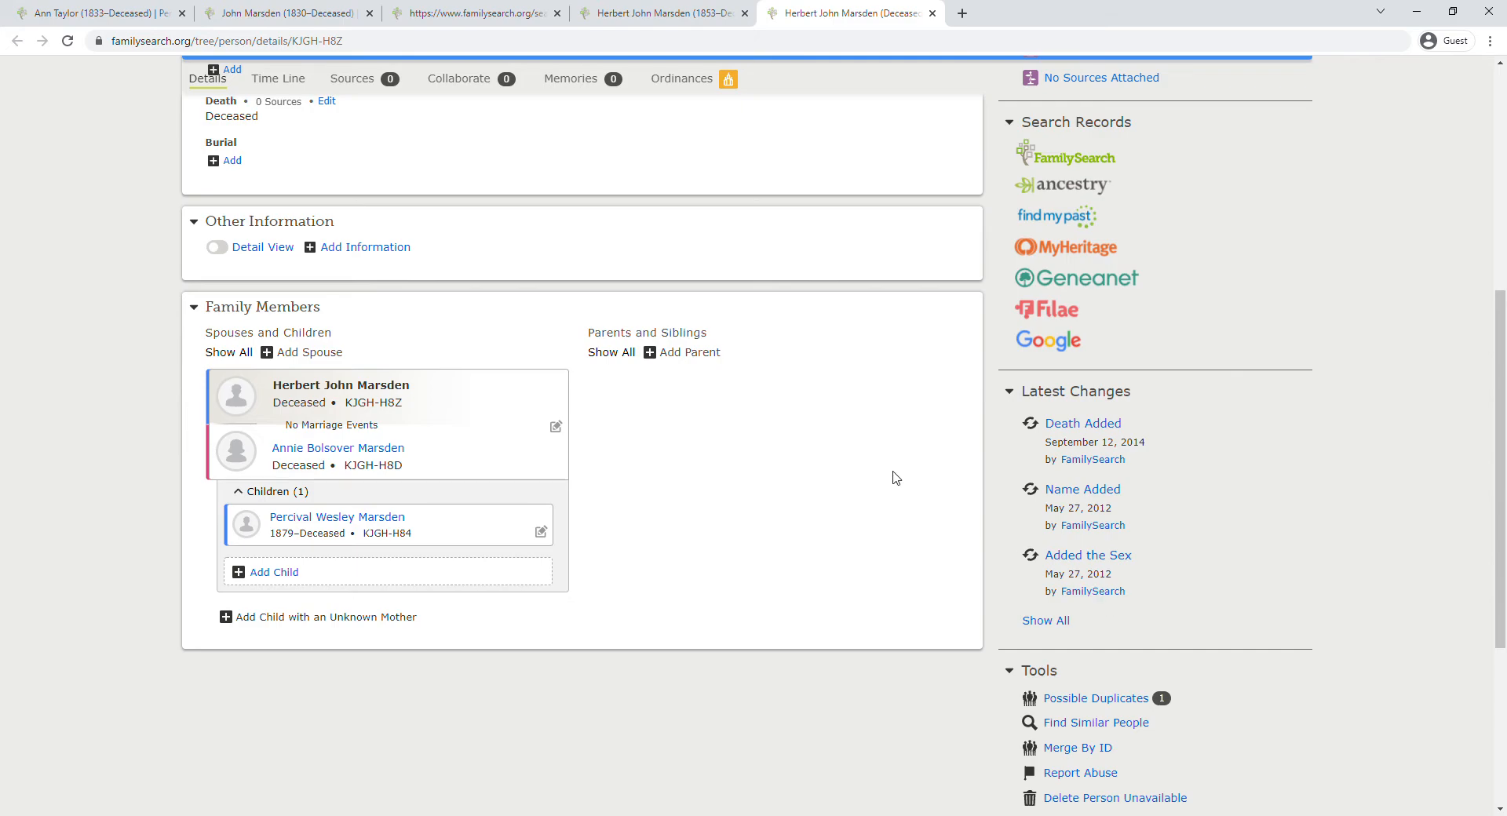
scroll(893, 475, up, 6)
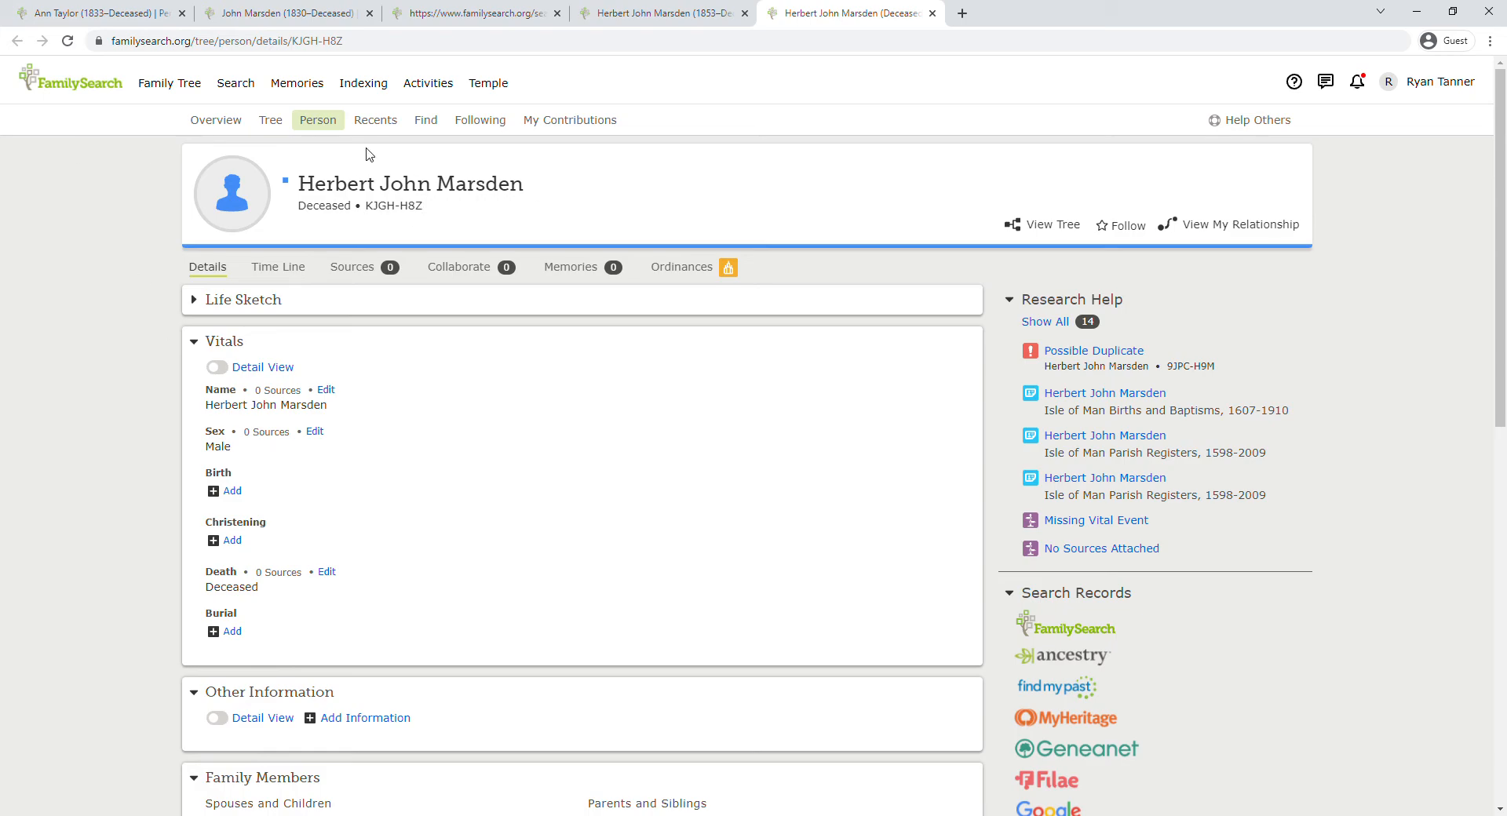
Step: Check the spouse and children listed among the family members on the father's person page
click(628, 13)
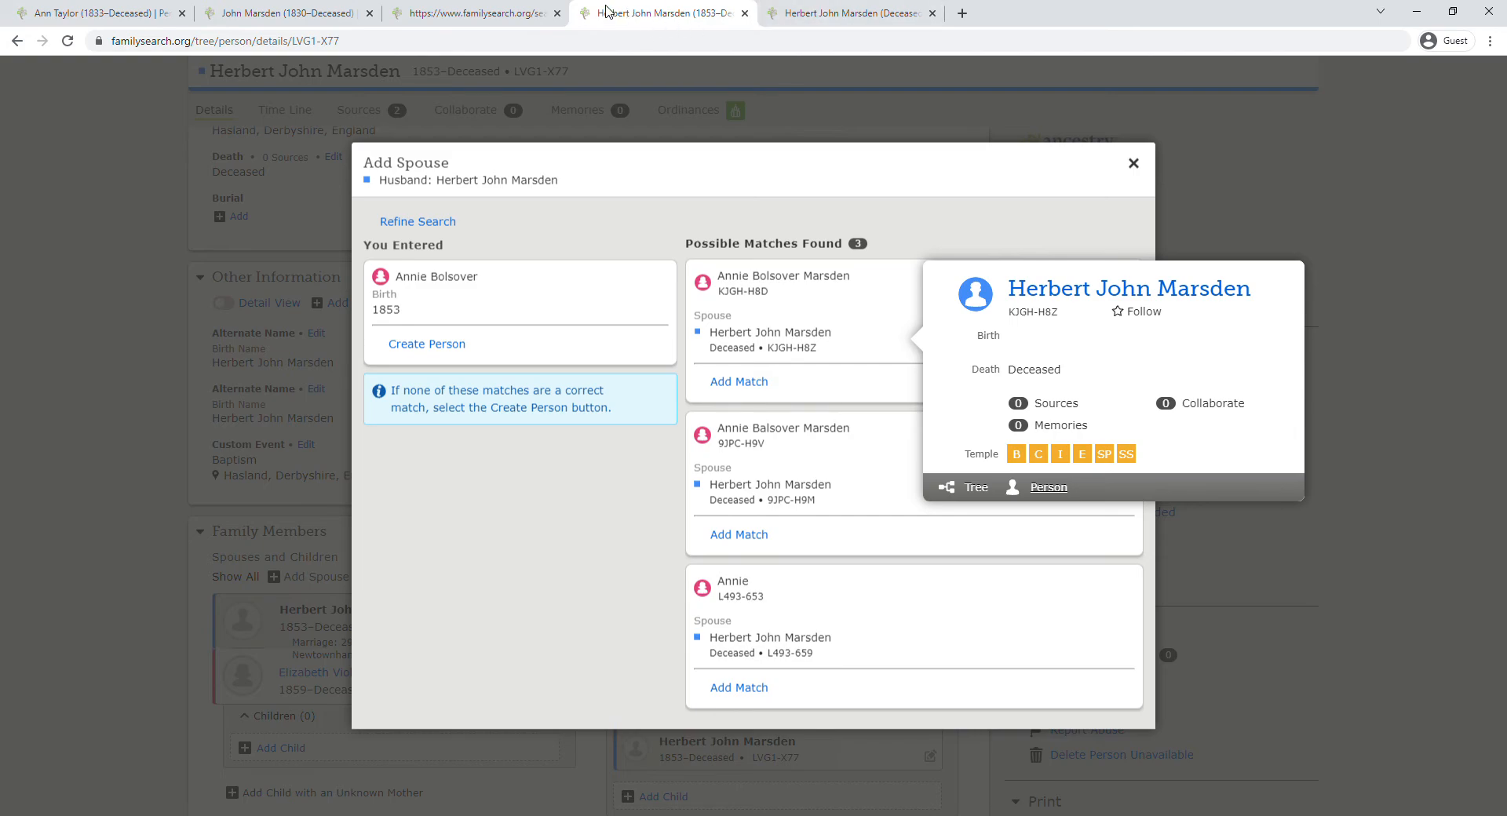
click(235, 14)
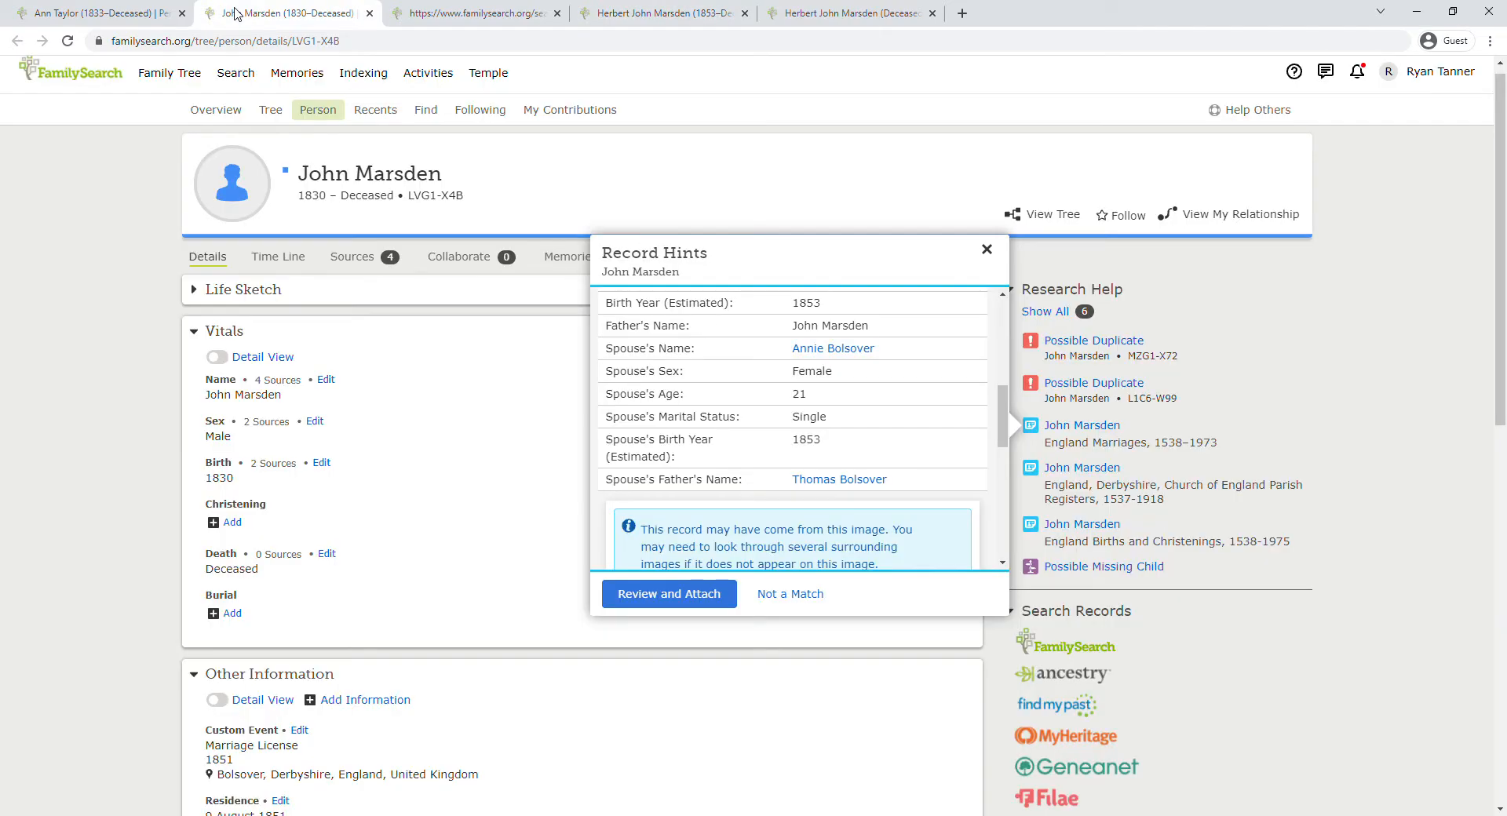
click(98, 172)
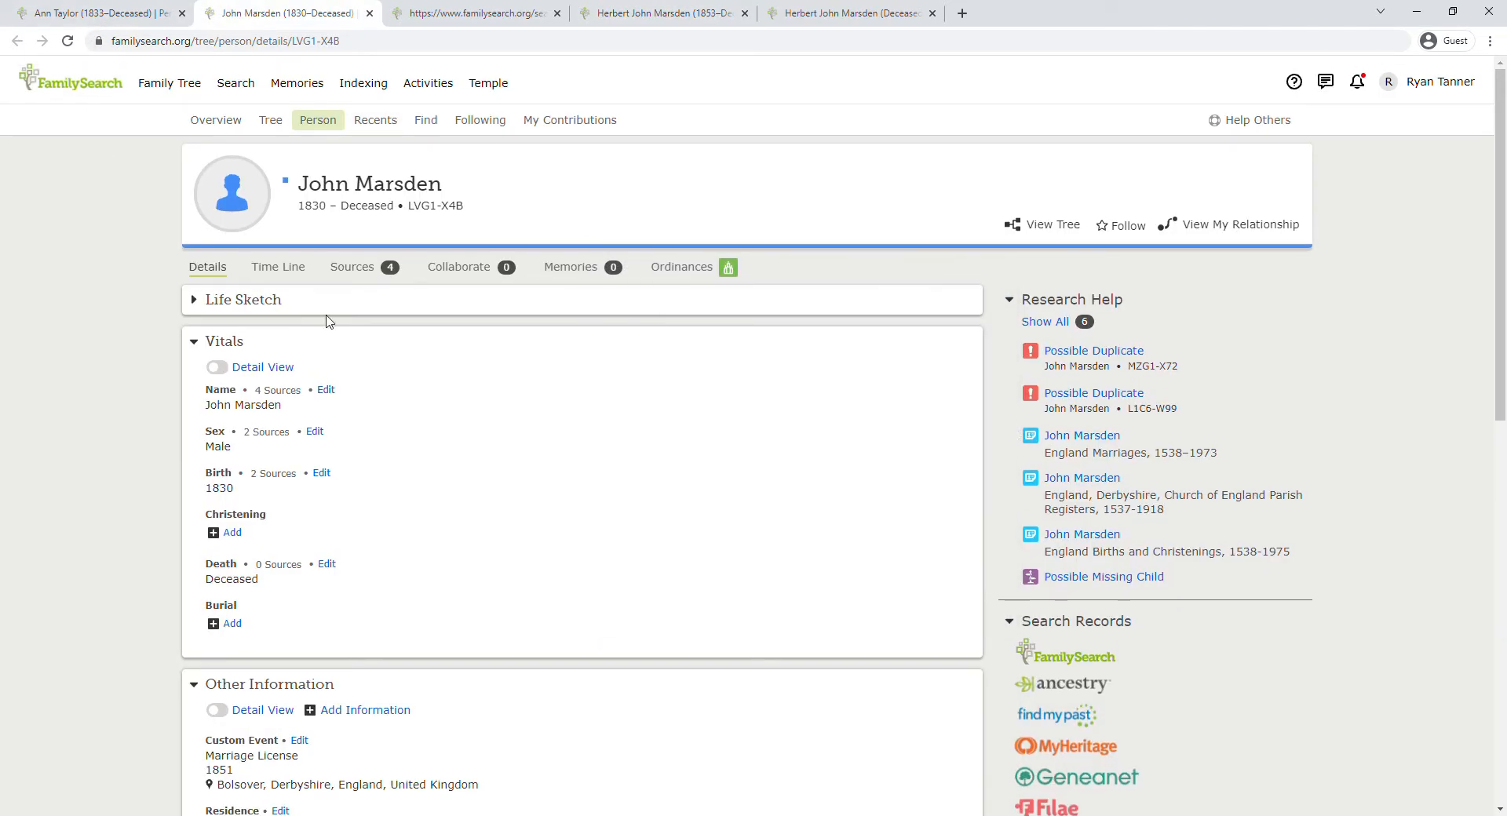
scroll(331, 447, down, 8)
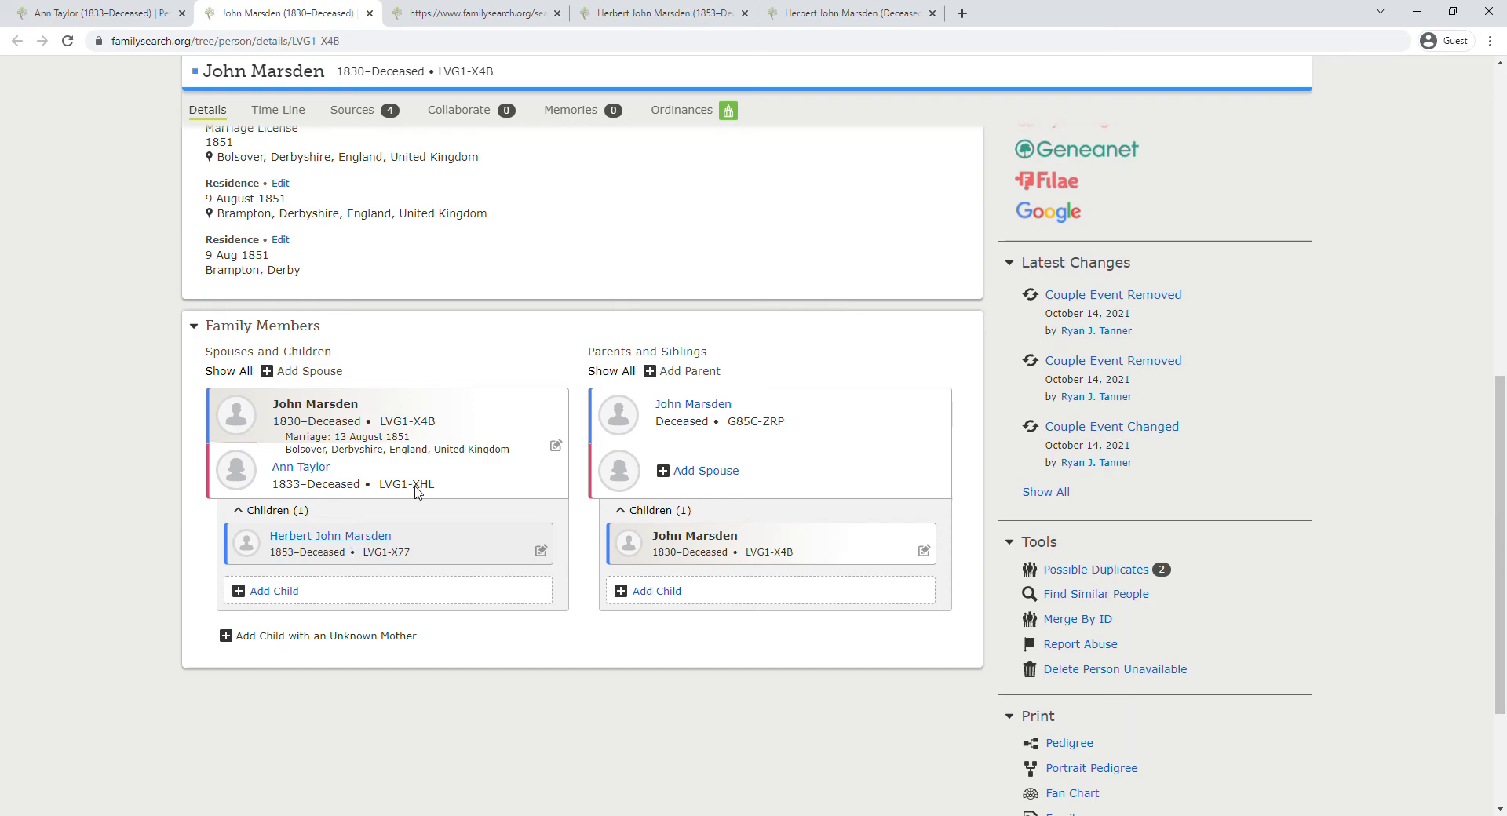
Step: Close the Add Spouse form on the son's page without adding a match or creating a person
click(817, 13)
click(682, 16)
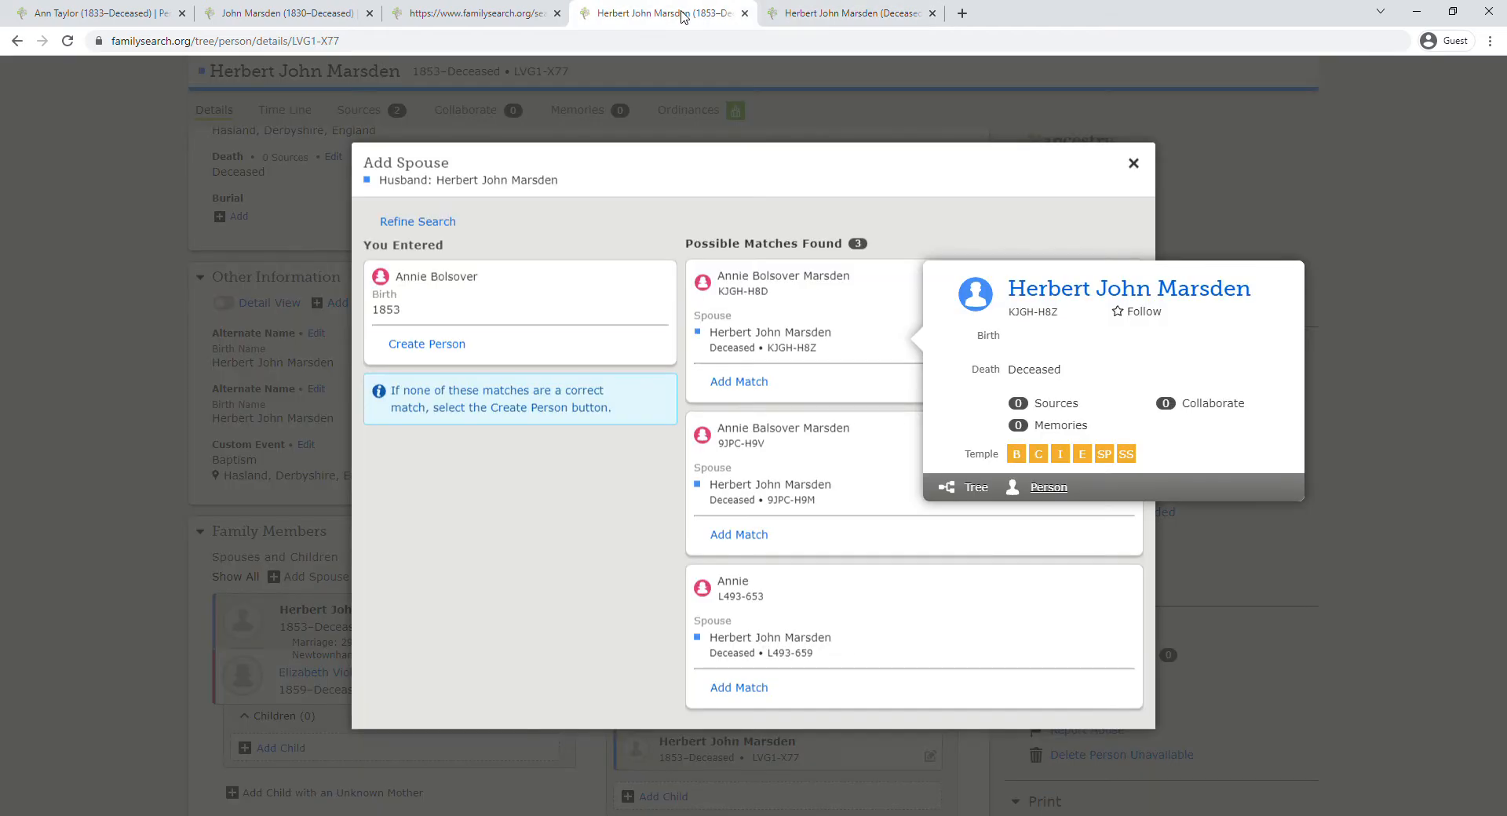
click(1135, 164)
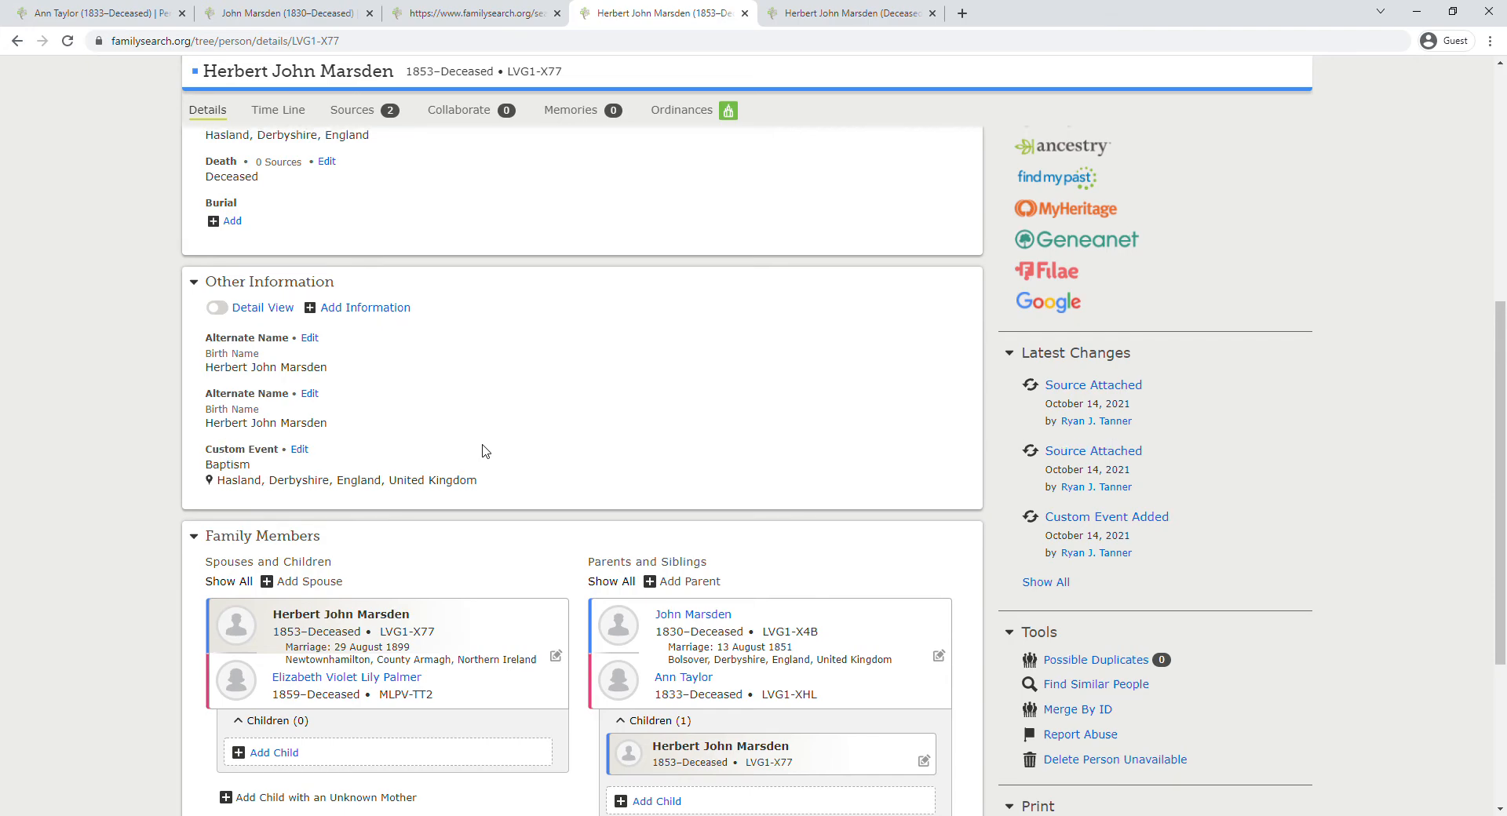
Step: Check the son's family members and possible duplicates, and return to the matched husband's person page for comparison
scroll(482, 451, down, 15)
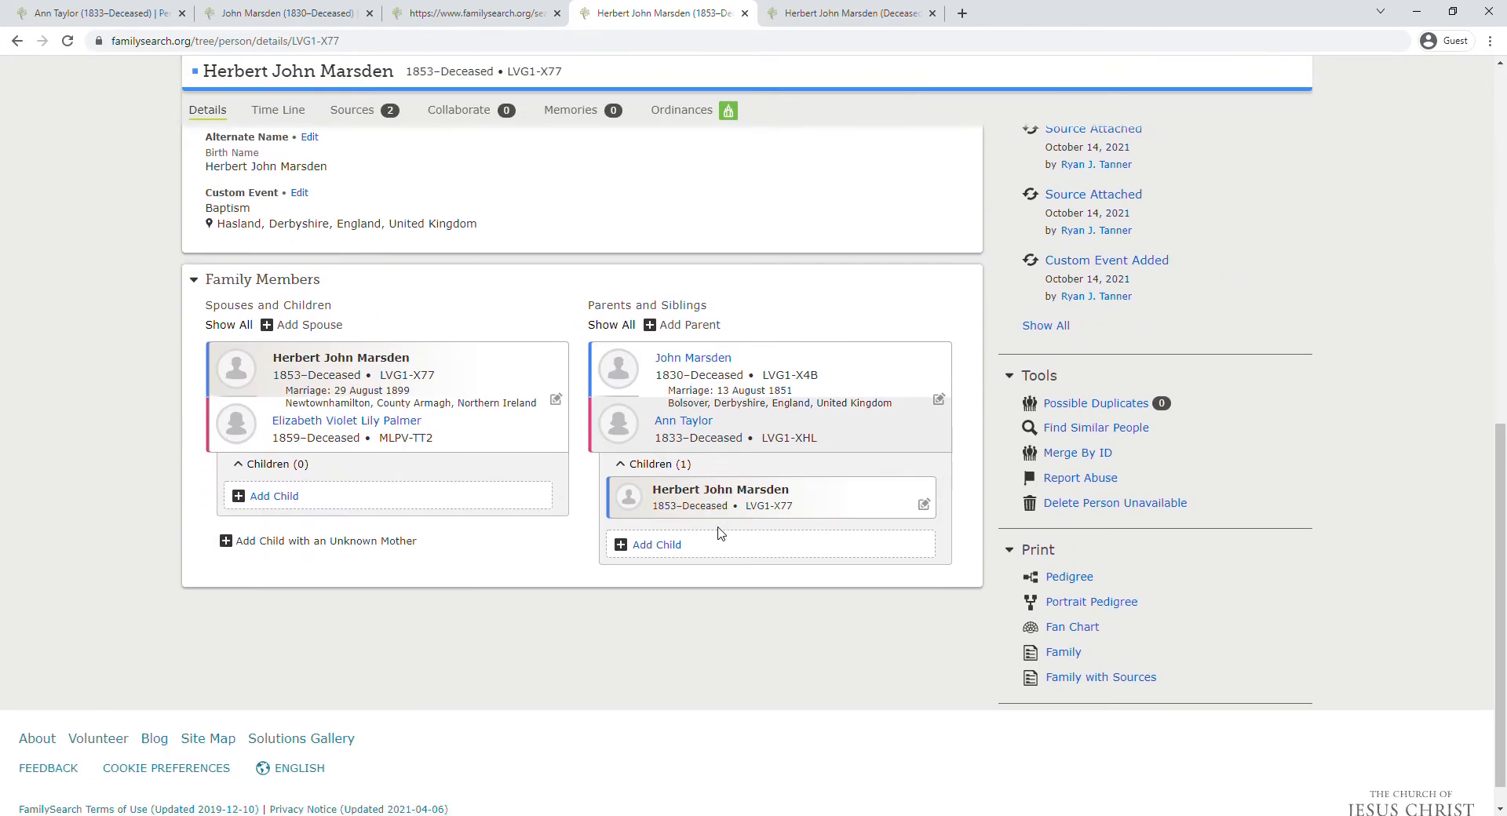
scroll(721, 534, down, 1)
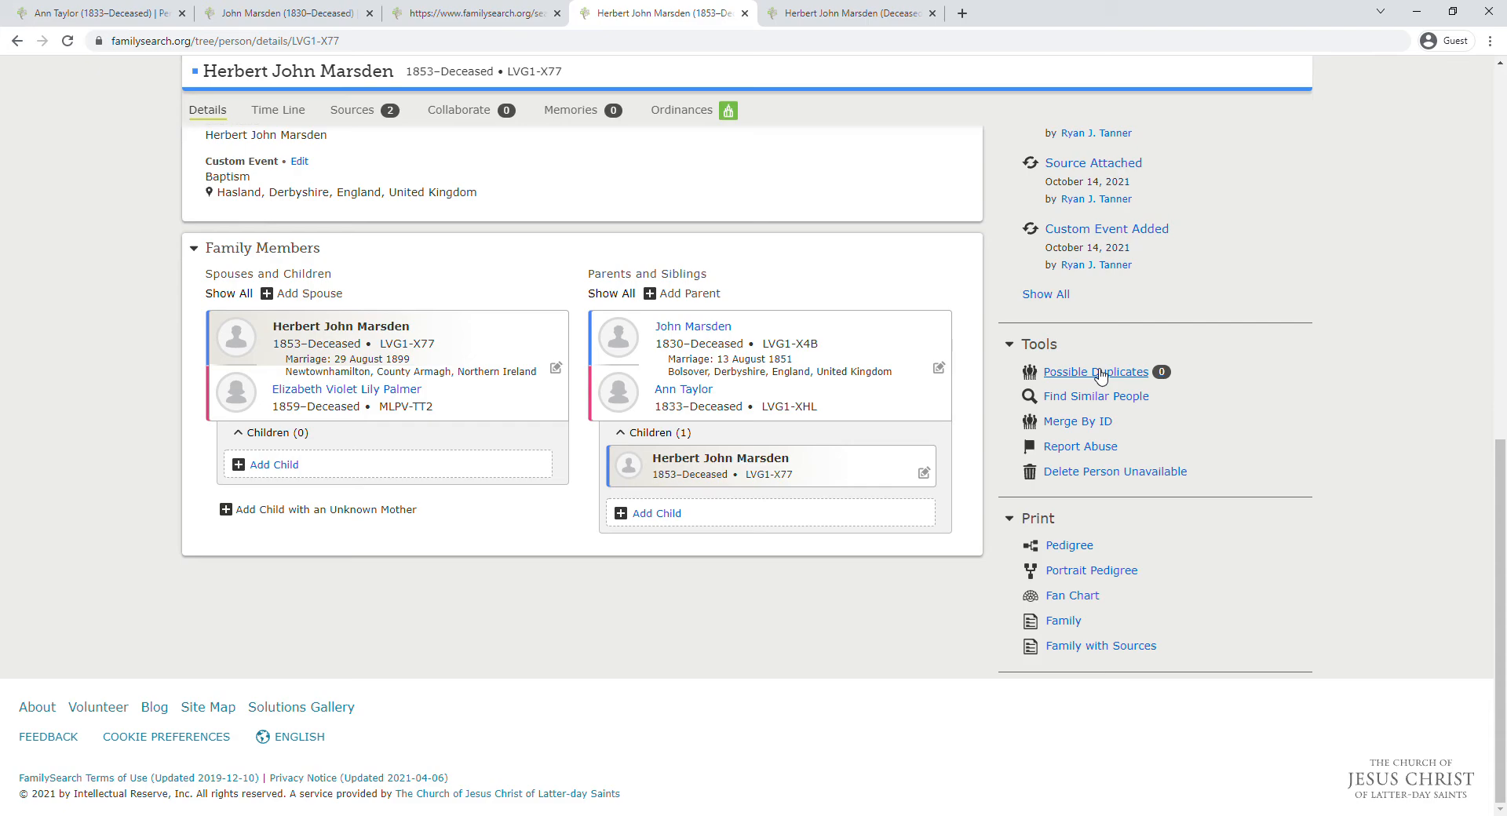
scroll(1100, 376, up, 8)
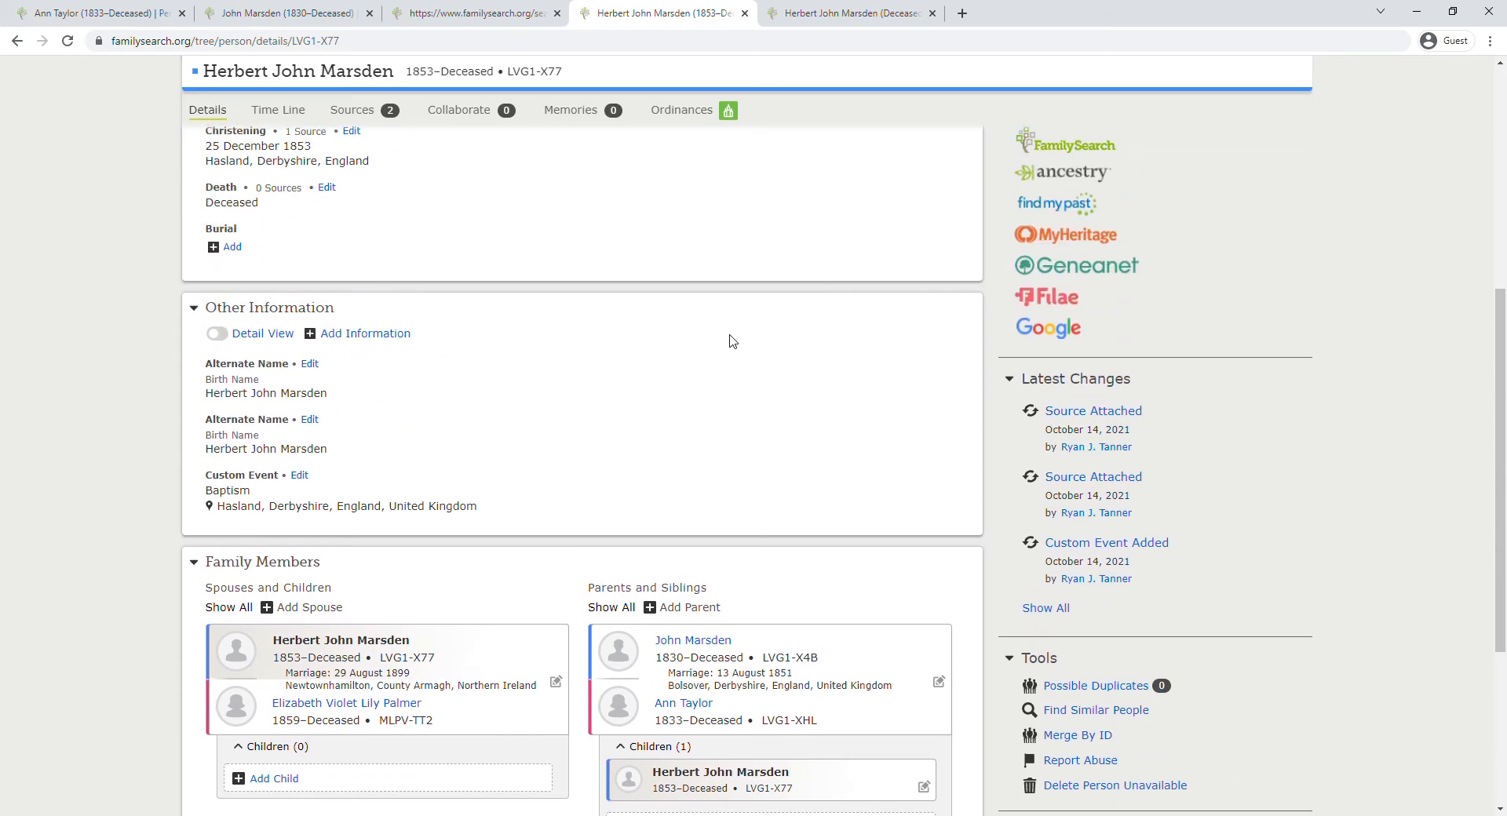
click(849, 13)
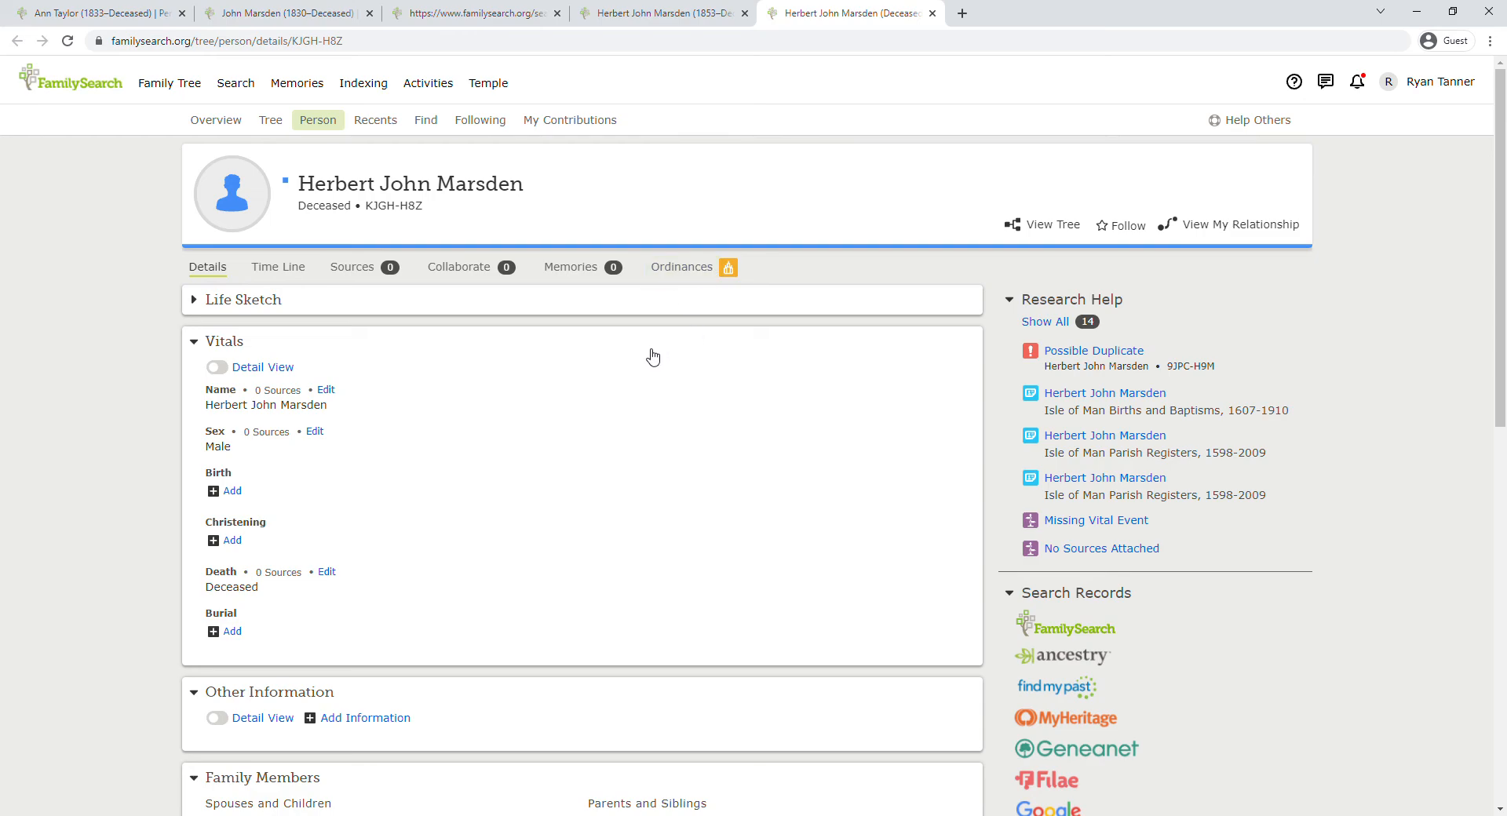
Step: Start a Merge By ID on the son's page, using the matched husband's copied person ID as the possible duplicate
click(414, 215)
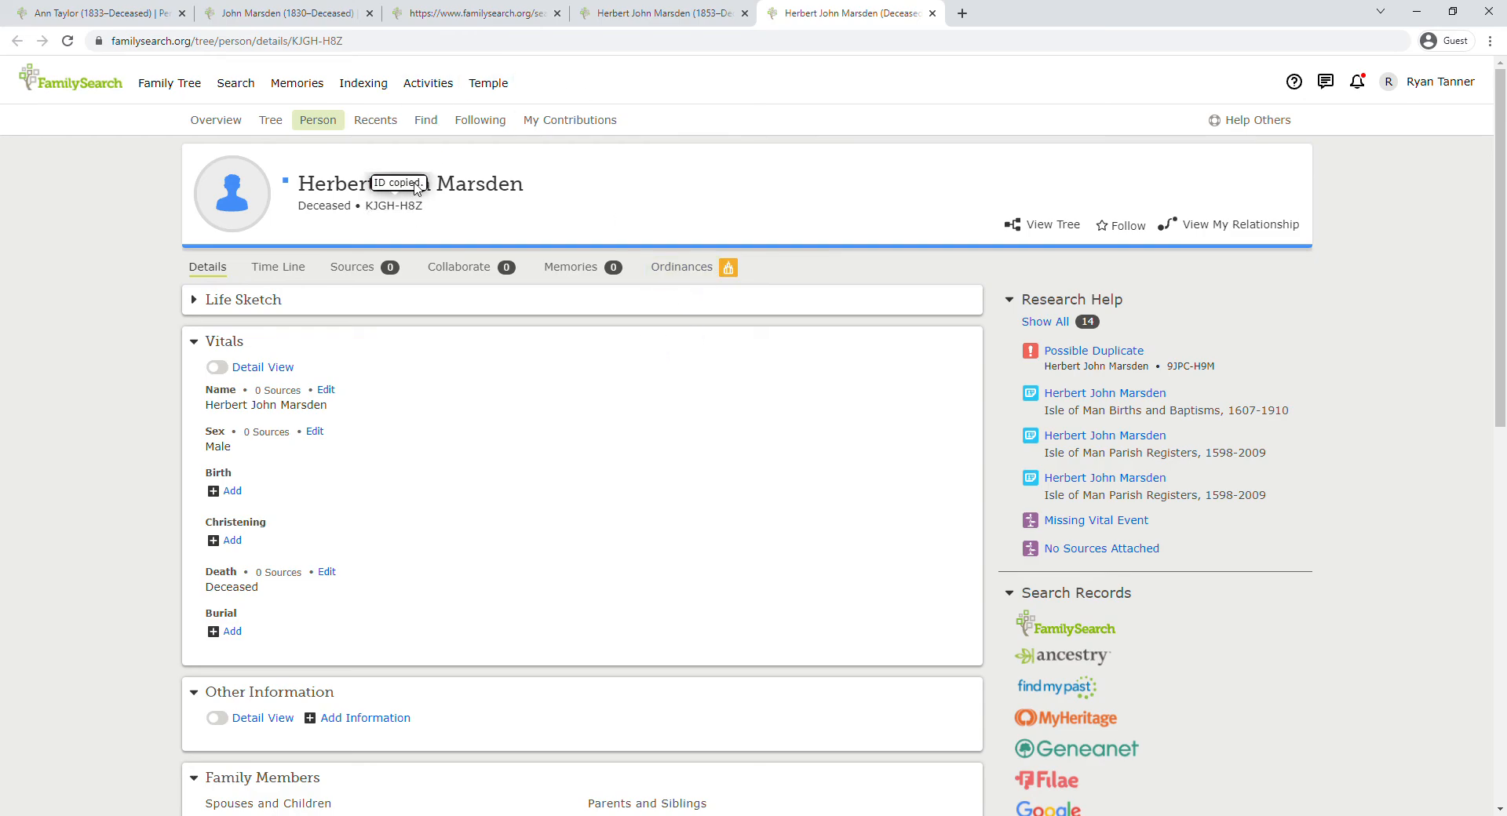
click(671, 12)
scroll(911, 462, down, 6)
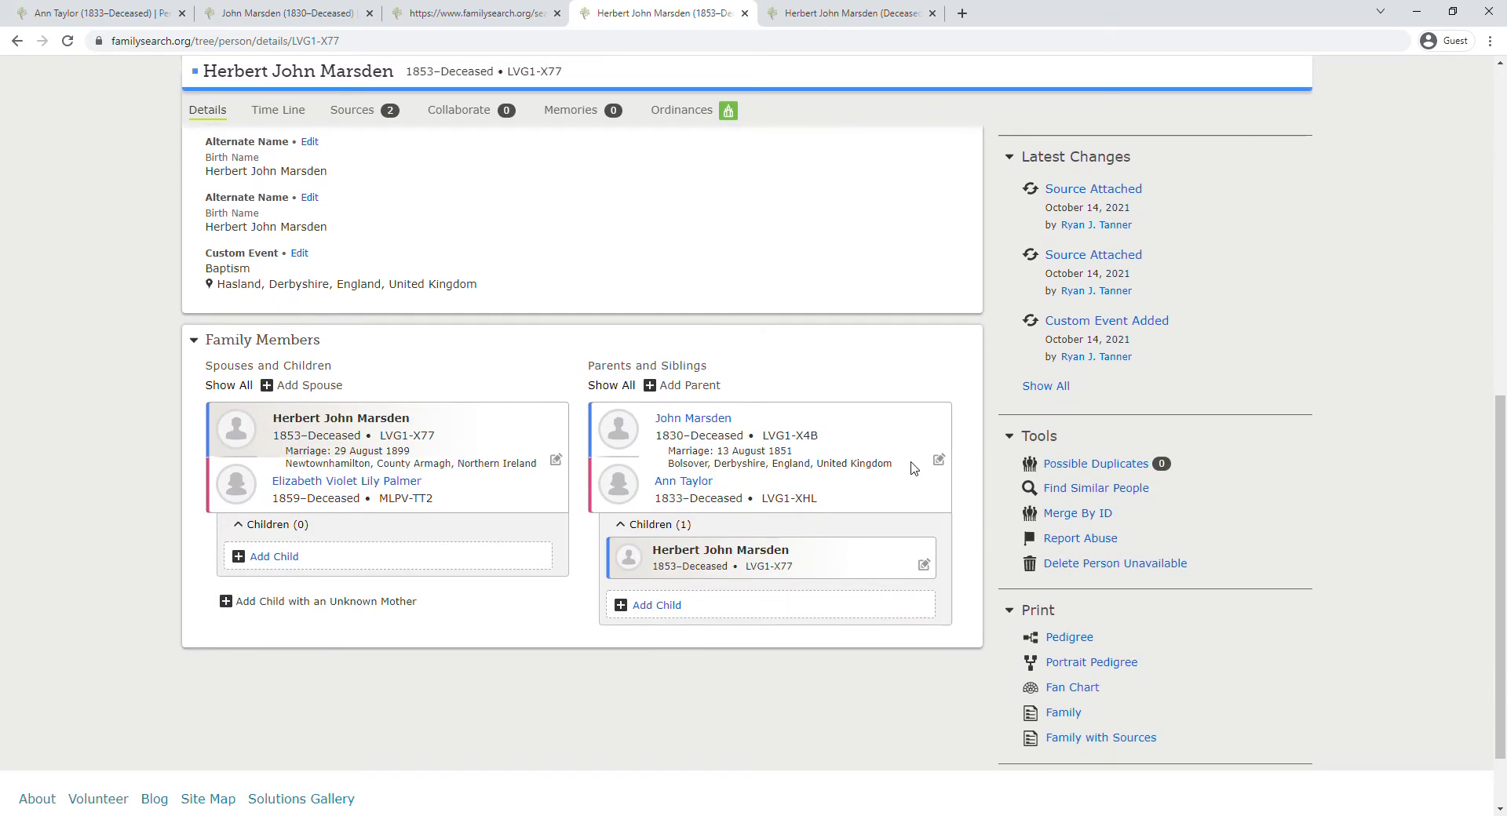
scroll(913, 468, down, 1)
click(1084, 437)
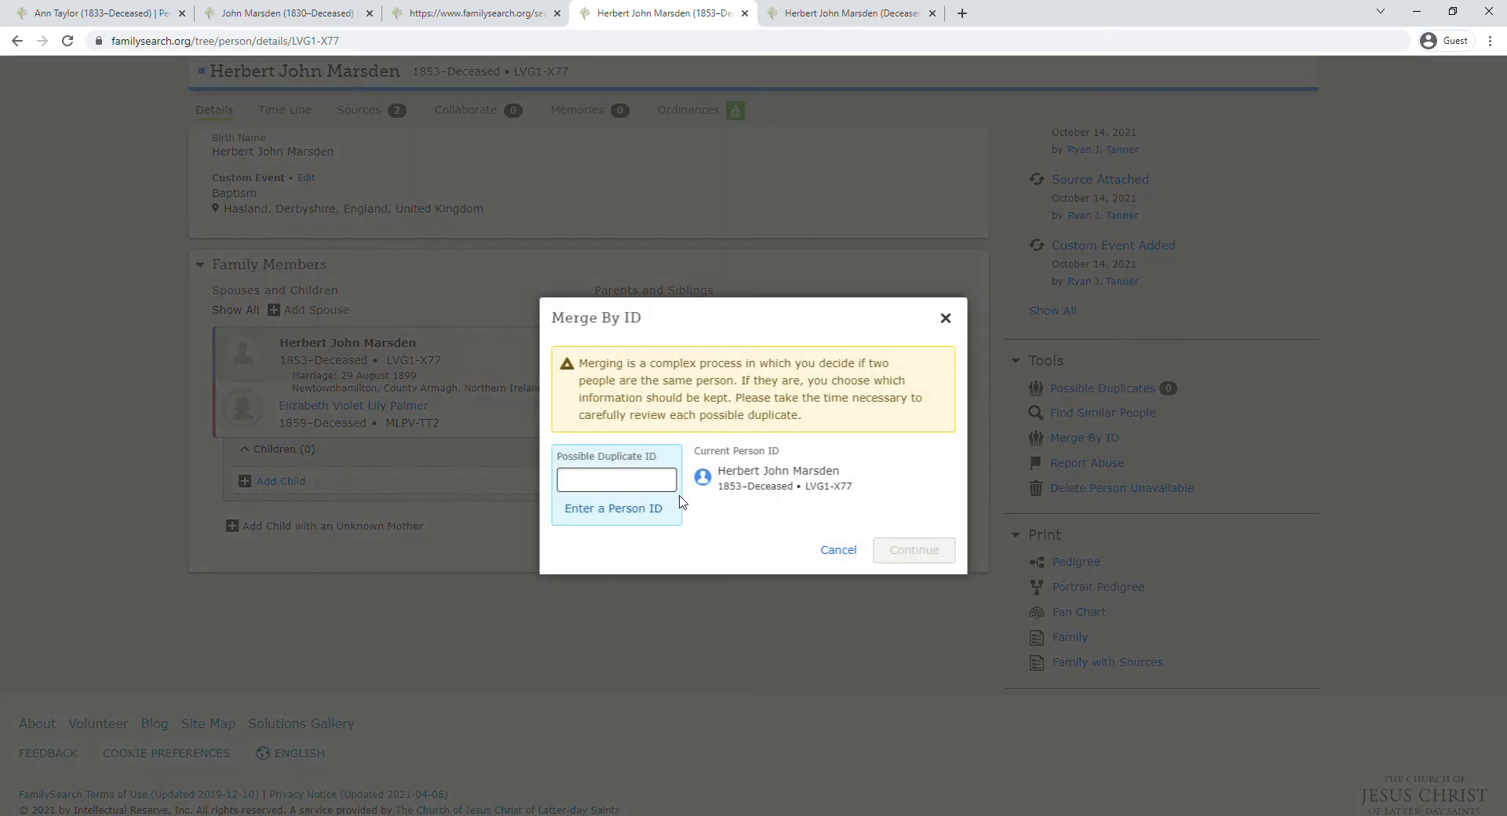
text(KJGH-H8Z)
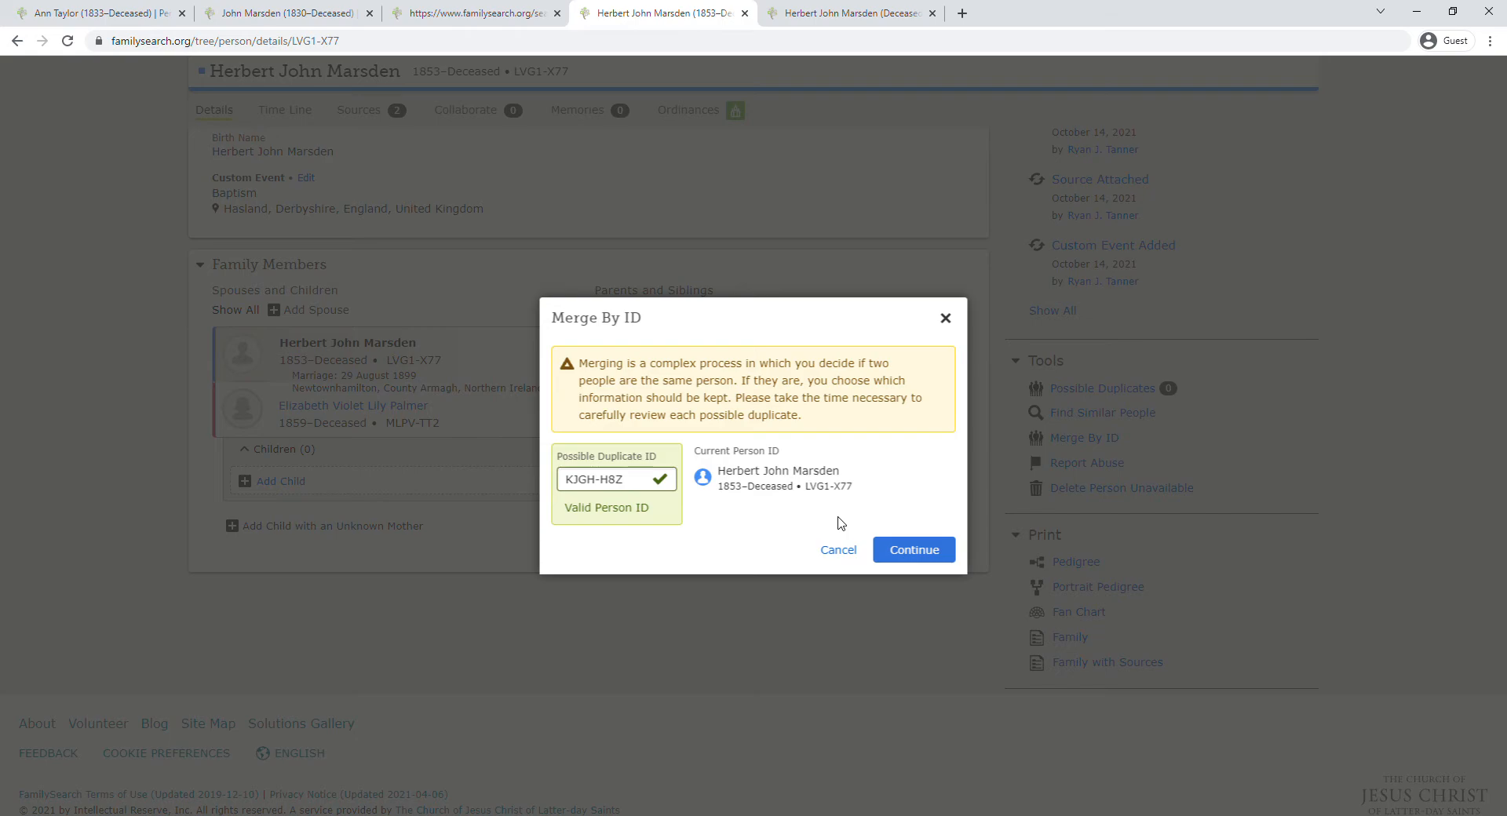
click(898, 549)
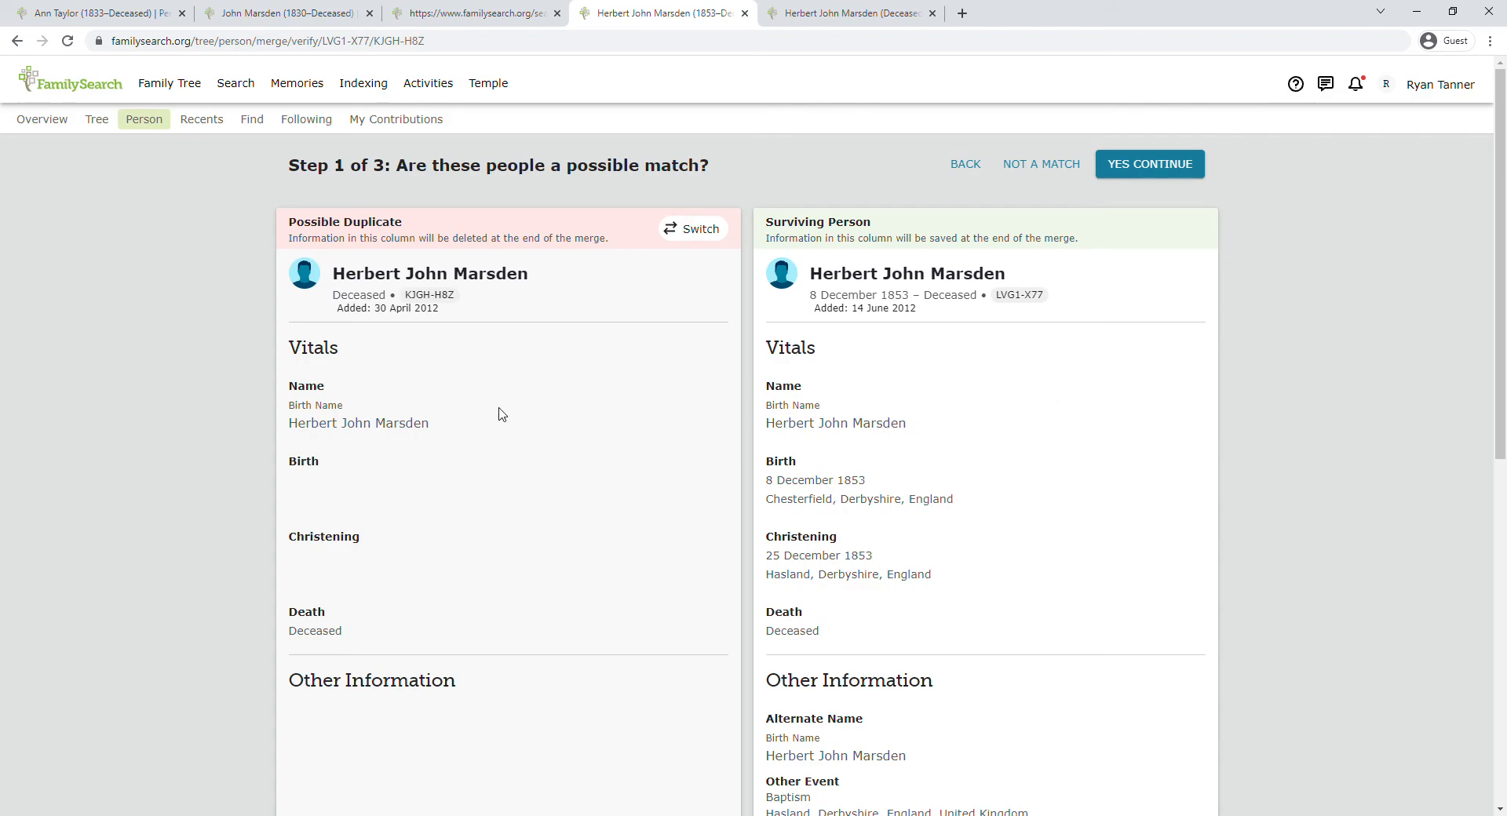
Step: Compare the family and sources of the duplicate and the surviving person, and accept them as a possible match
scroll(502, 414, down, 6)
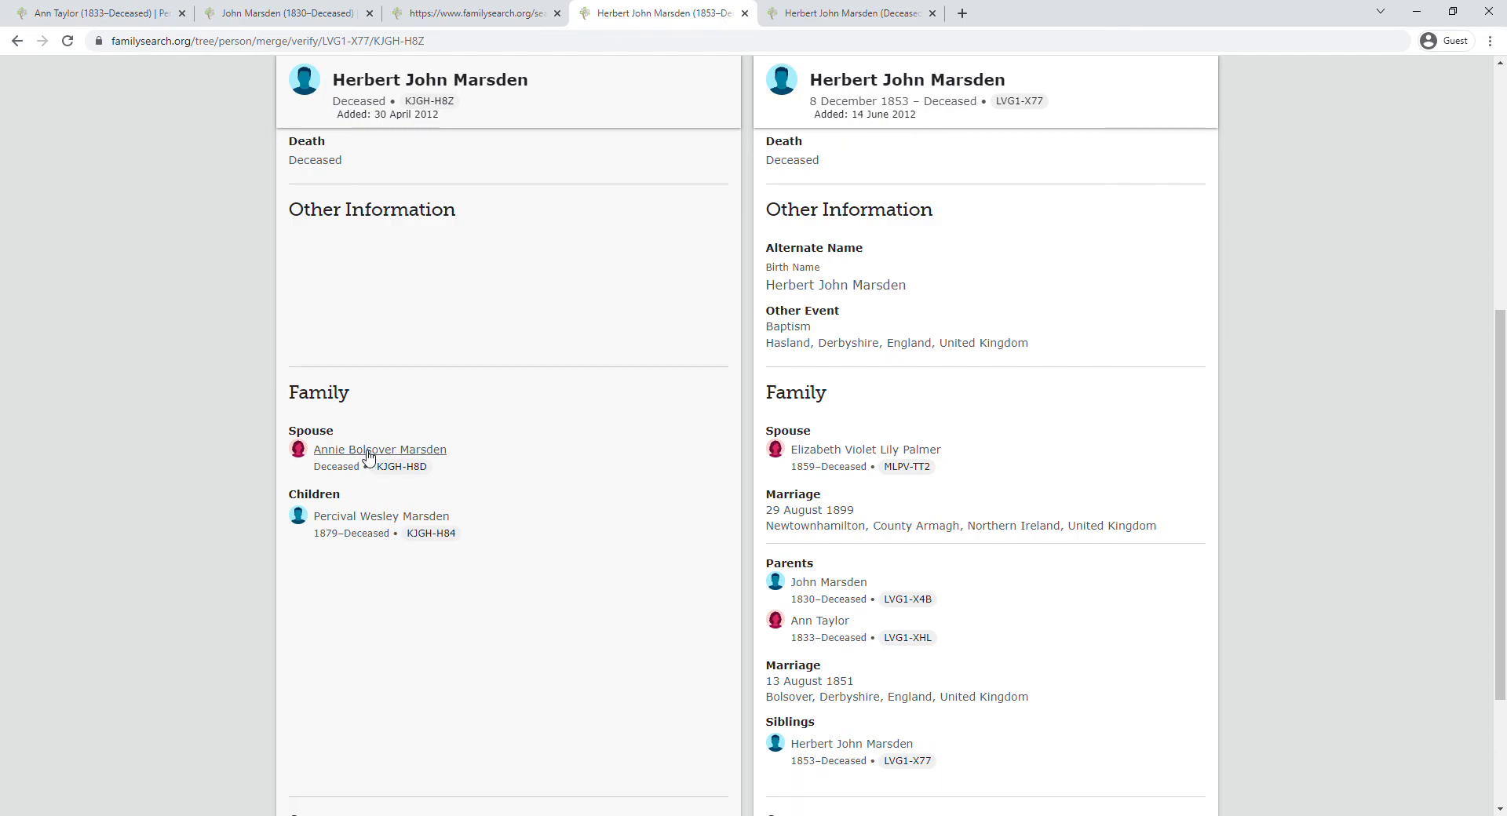
scroll(367, 454, down, 2)
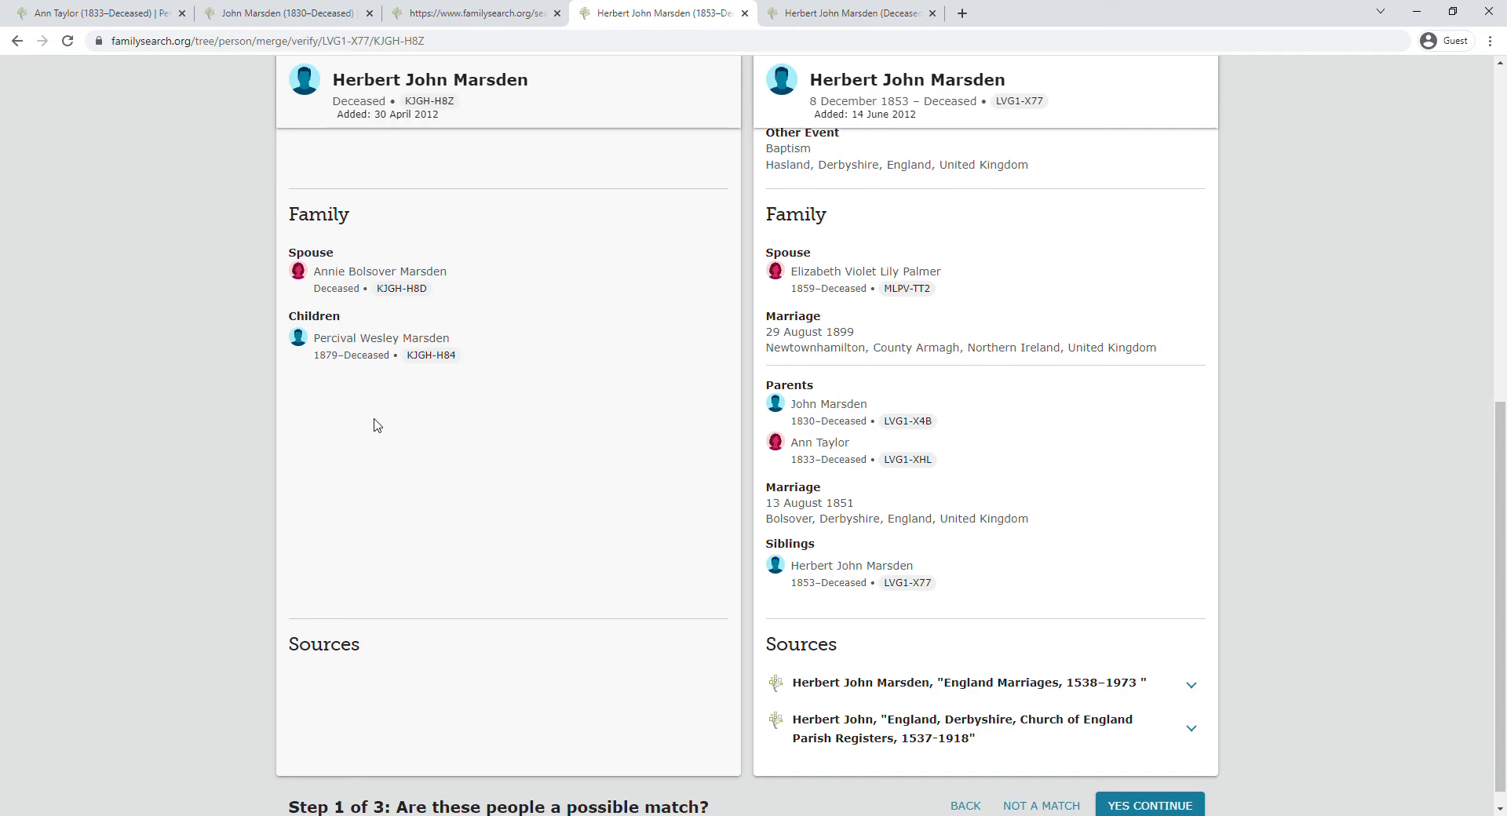
scroll(518, 468, up, 2)
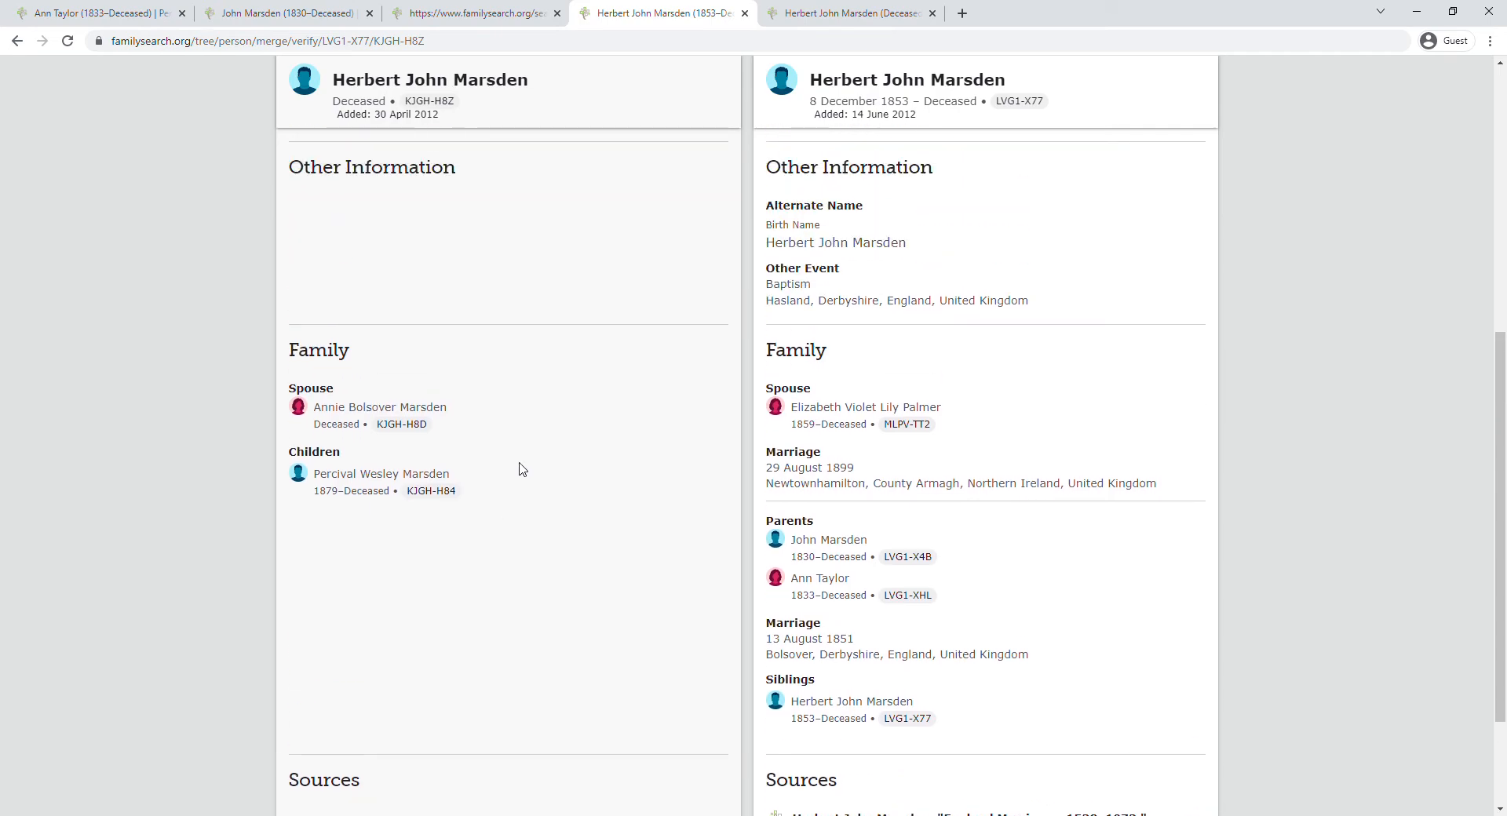
scroll(519, 465, down, 2)
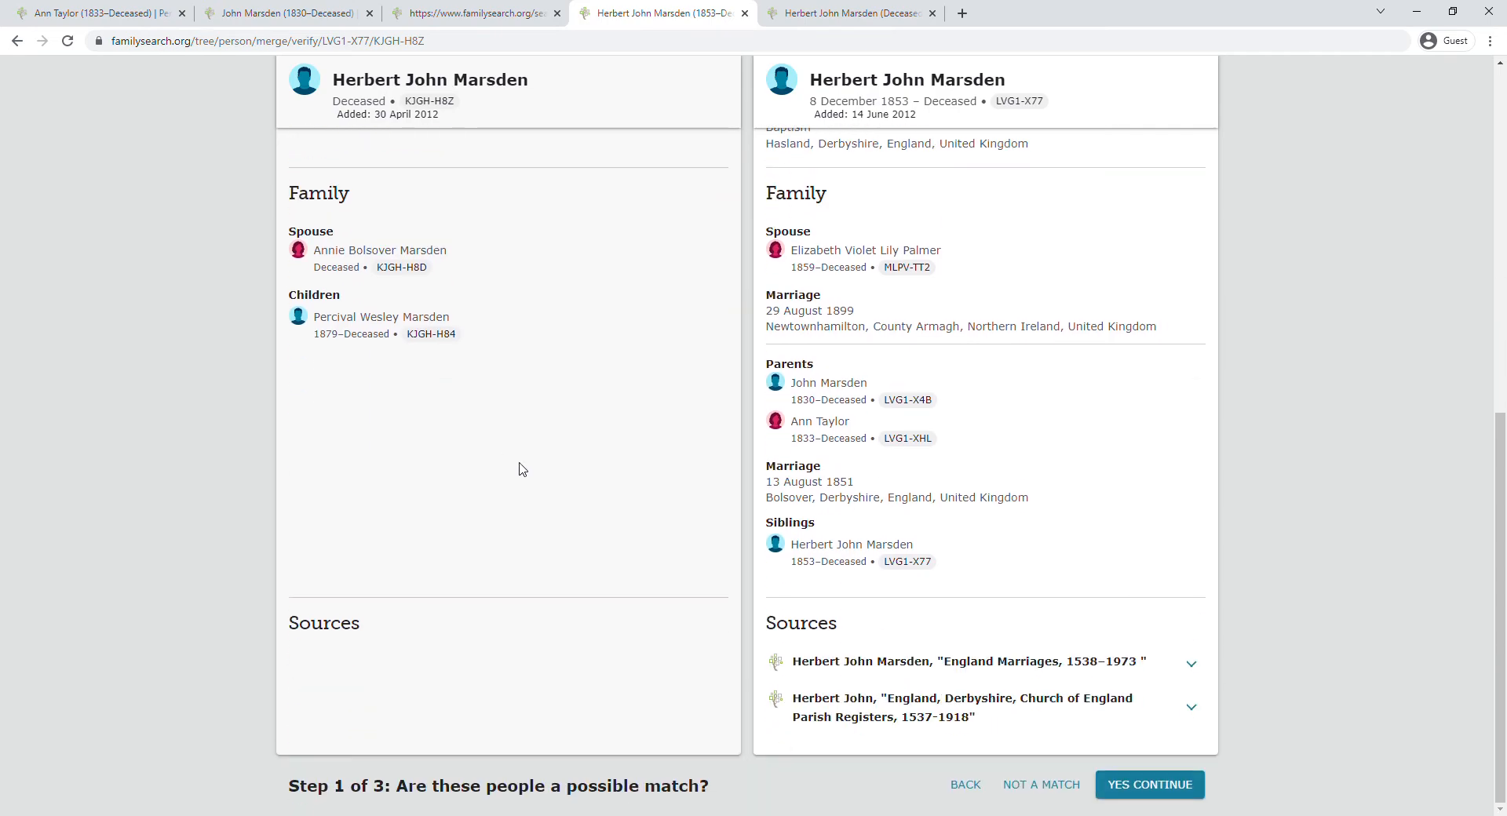
click(1158, 776)
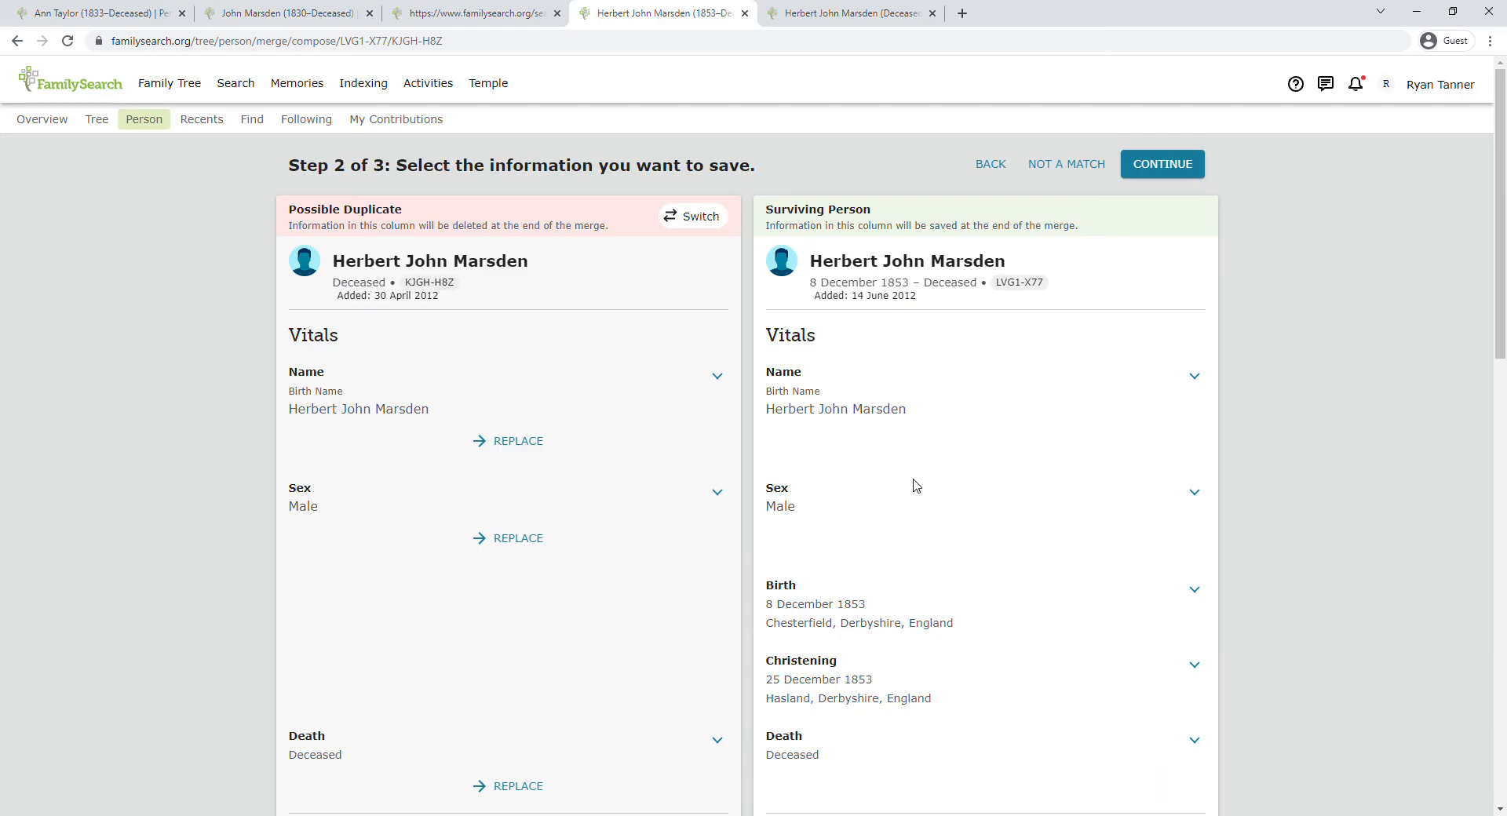
Step: Keep the duplicate's spouse and child on the surviving person and finish the merge with the reason "Most vital information and relationships match. No details conflict."
scroll(913, 485, down, 3)
scroll(910, 487, down, 8)
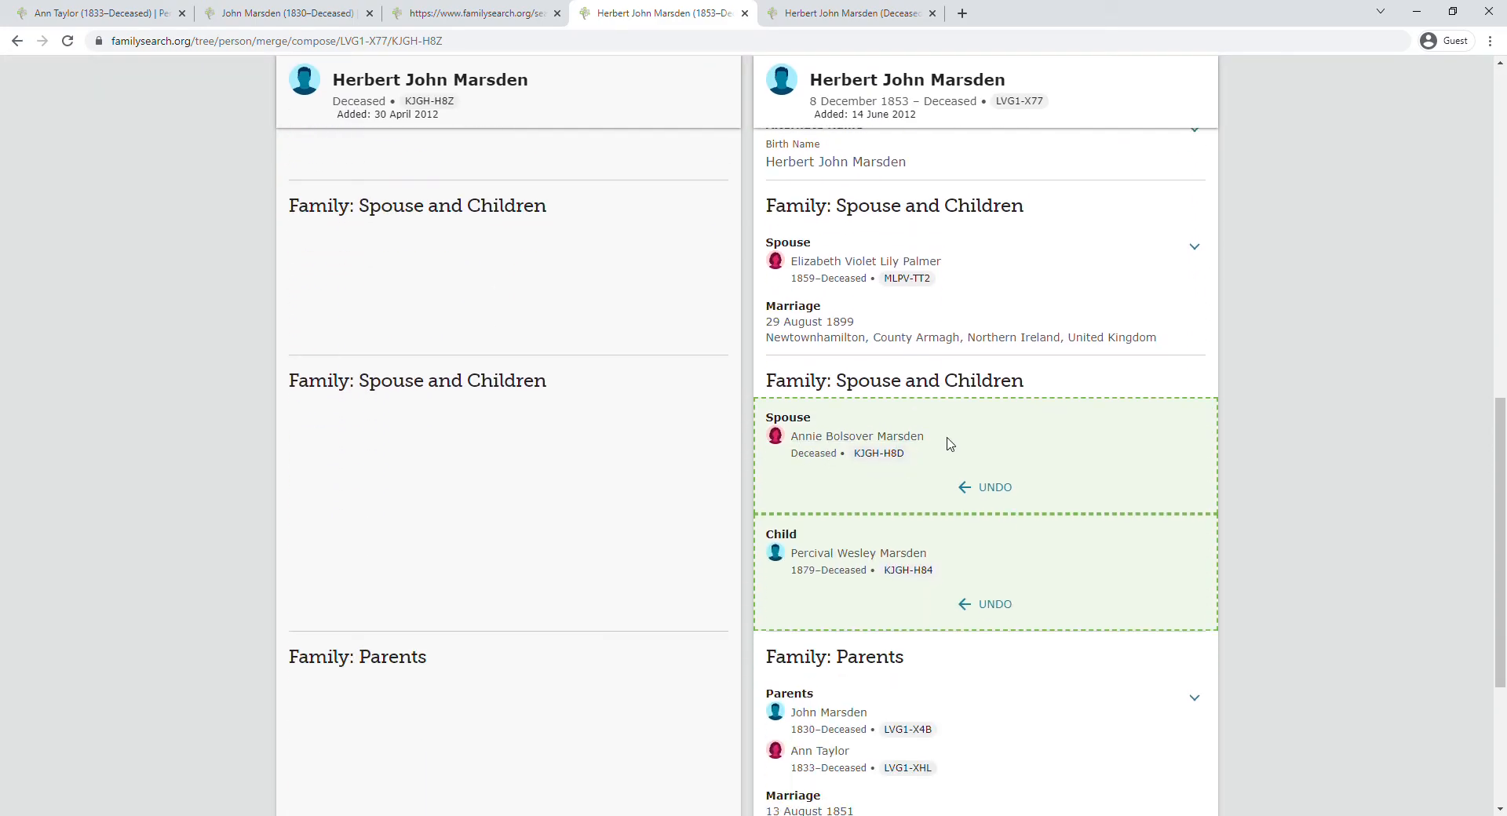
scroll(936, 481, down, 4)
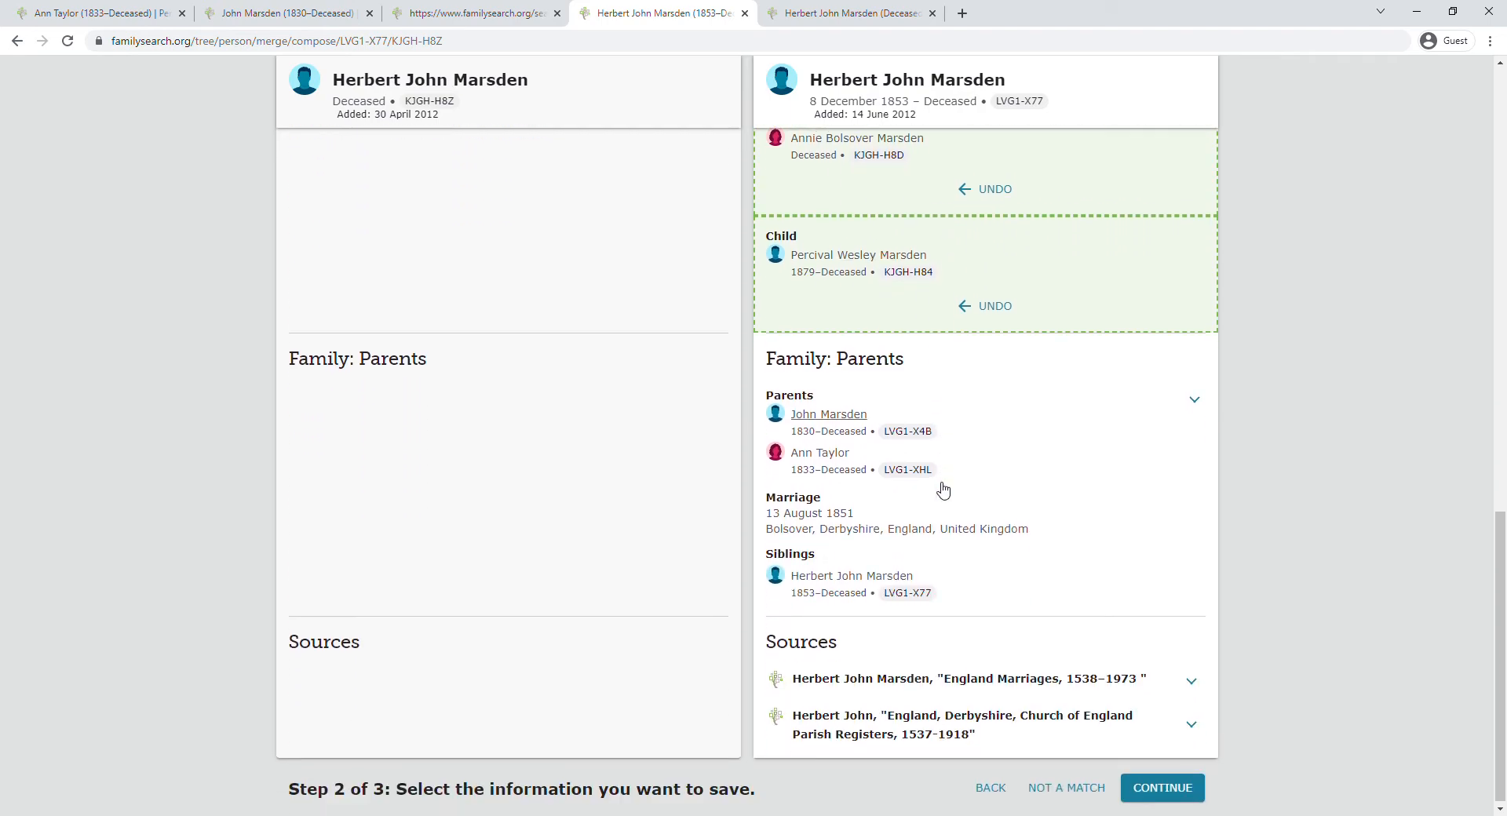
click(1185, 787)
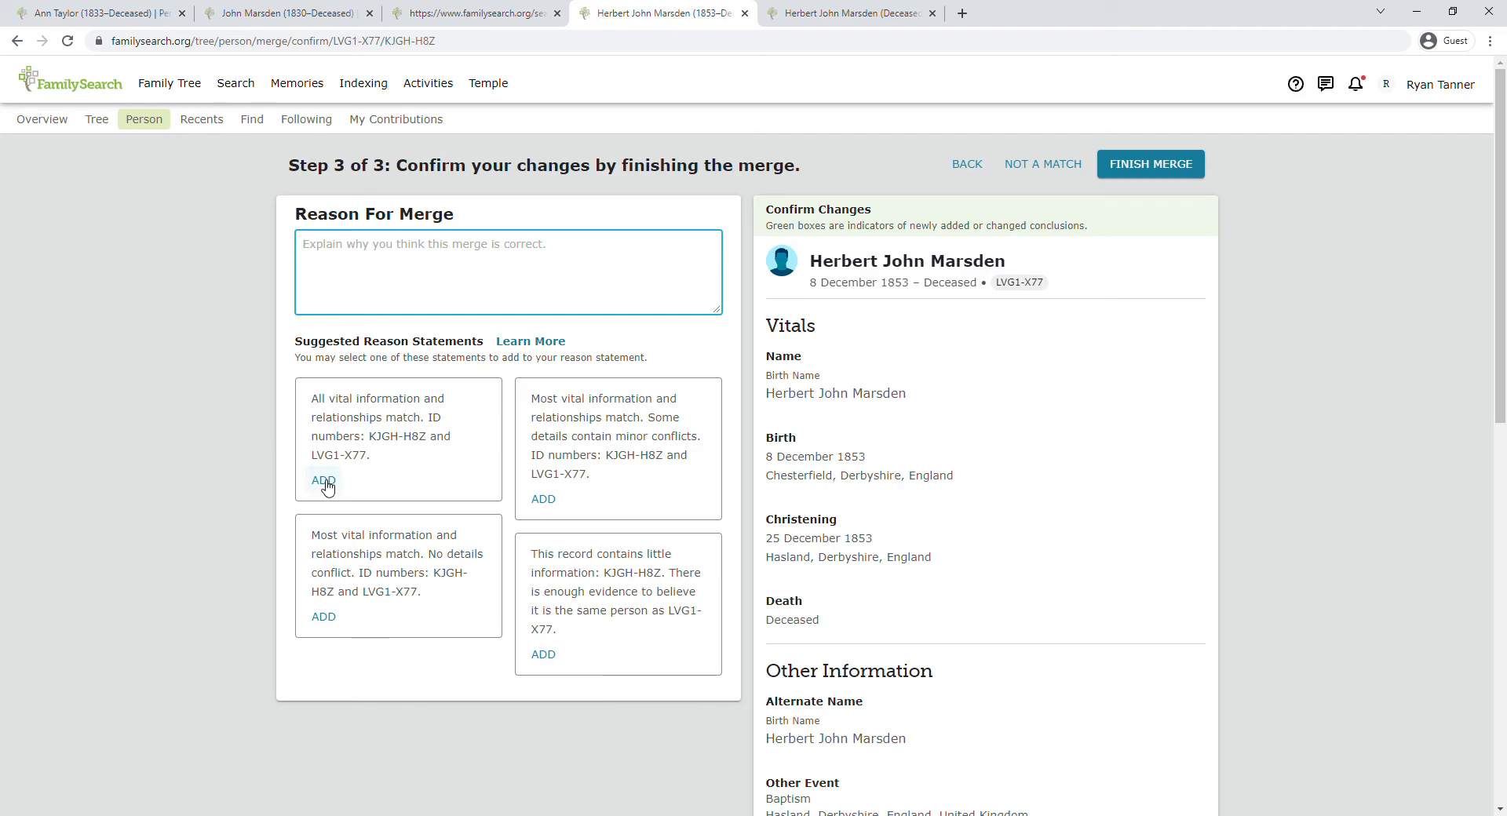
click(323, 617)
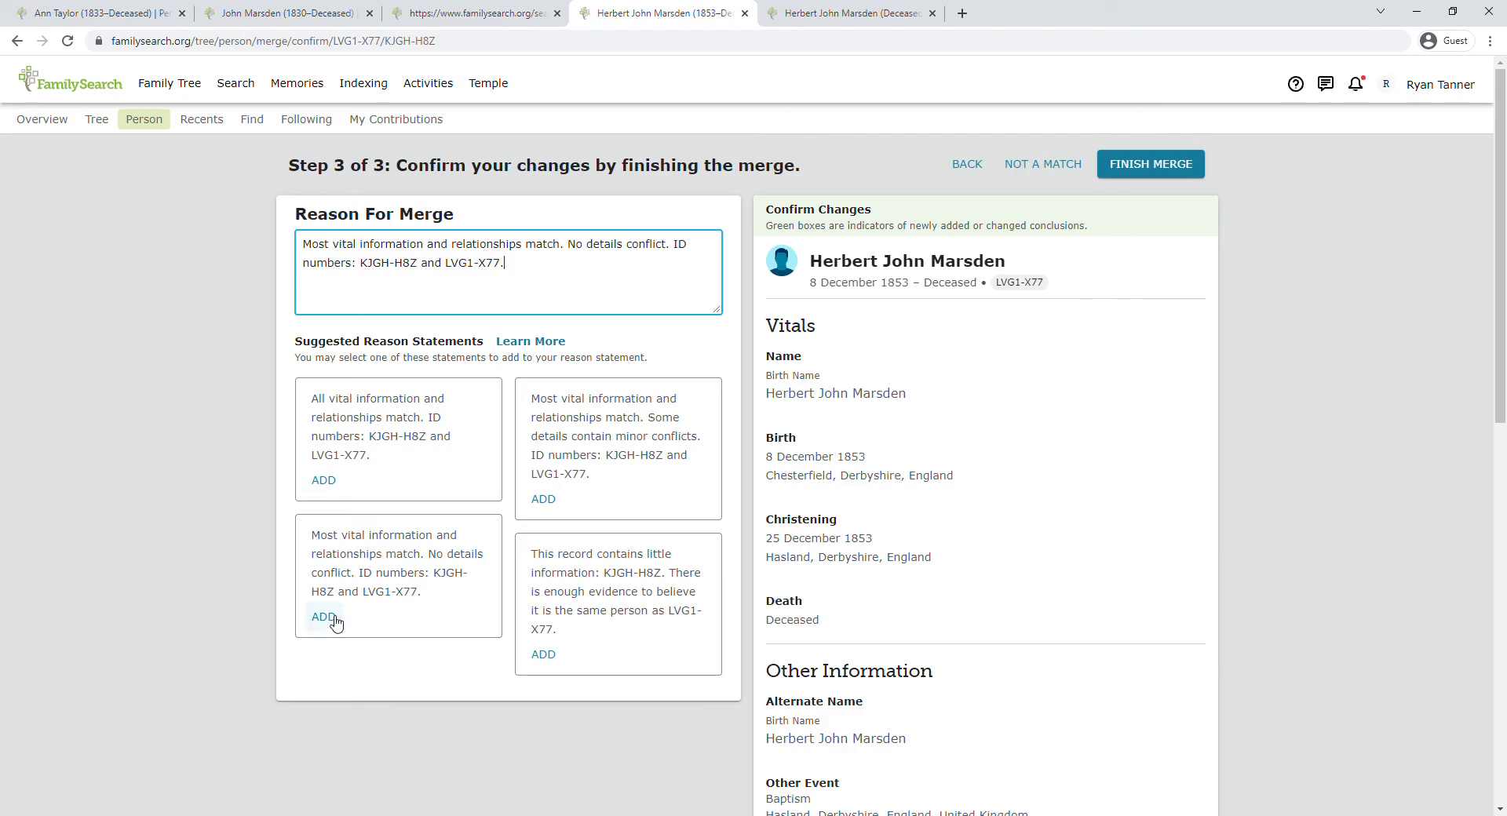
click(1177, 168)
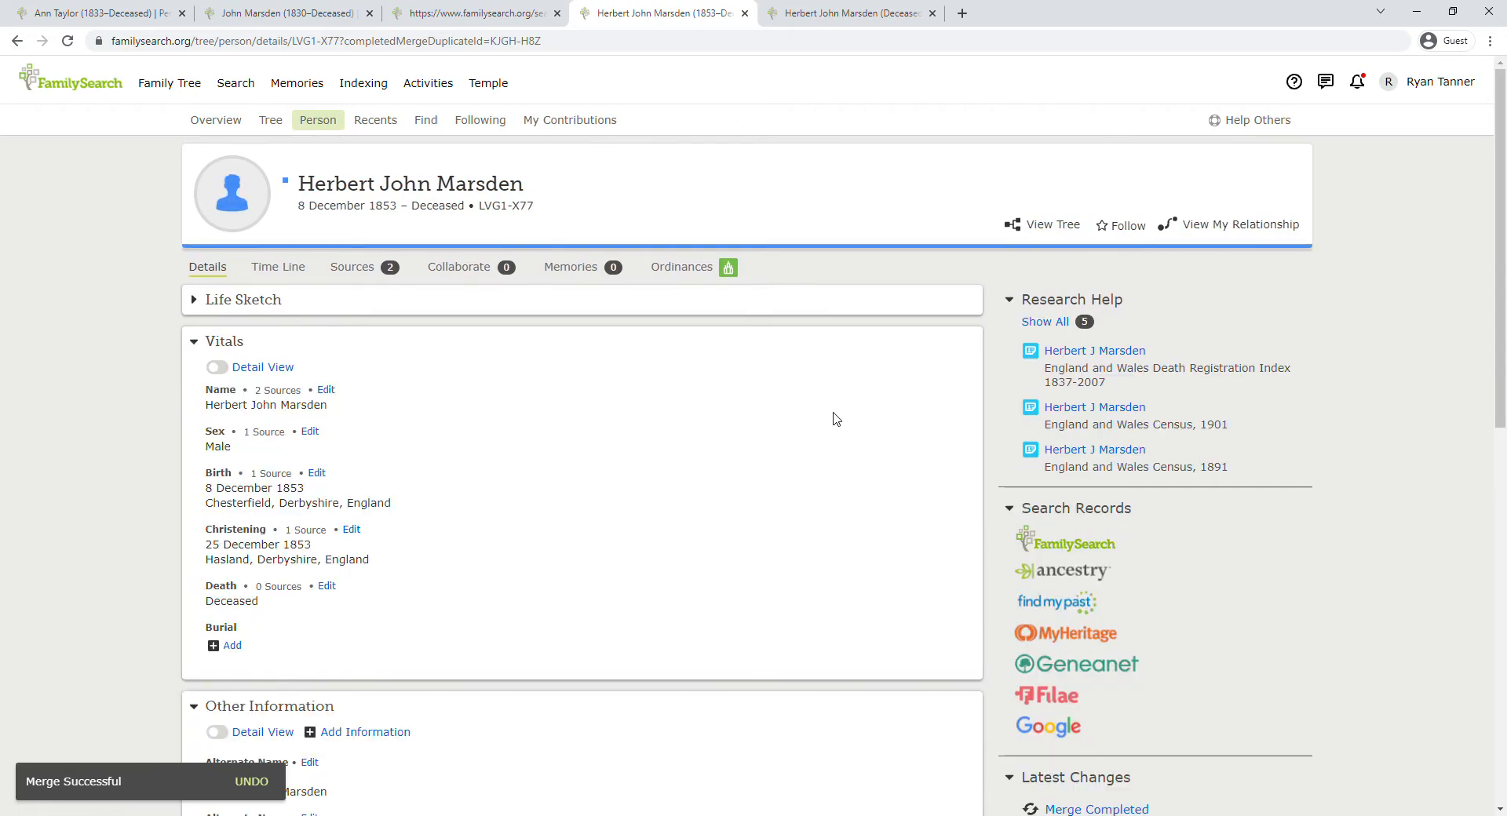
Step: Reload the duplicate's person page to check its merge status, and close that page
click(825, 8)
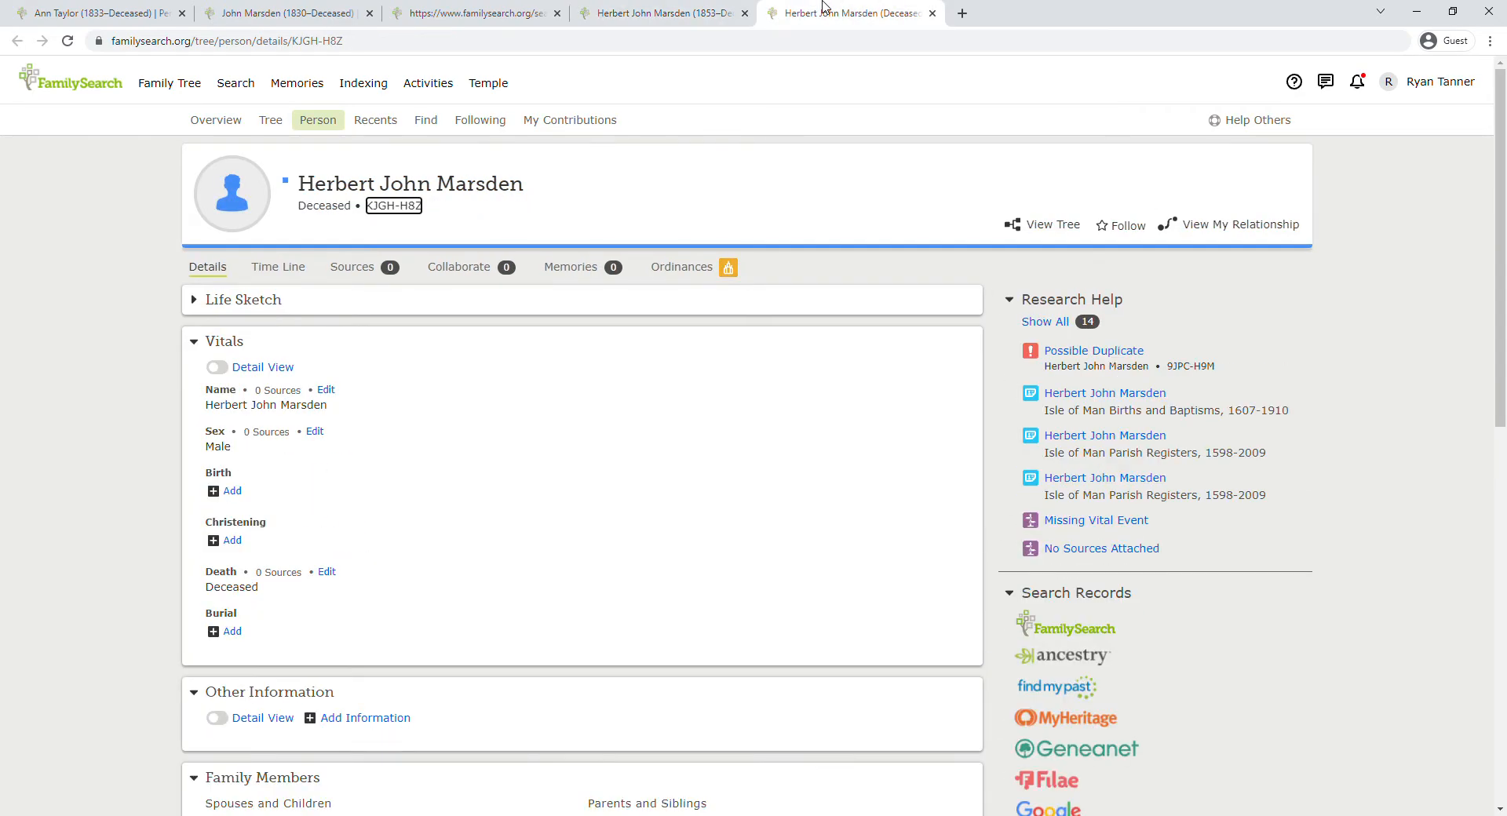
click(68, 42)
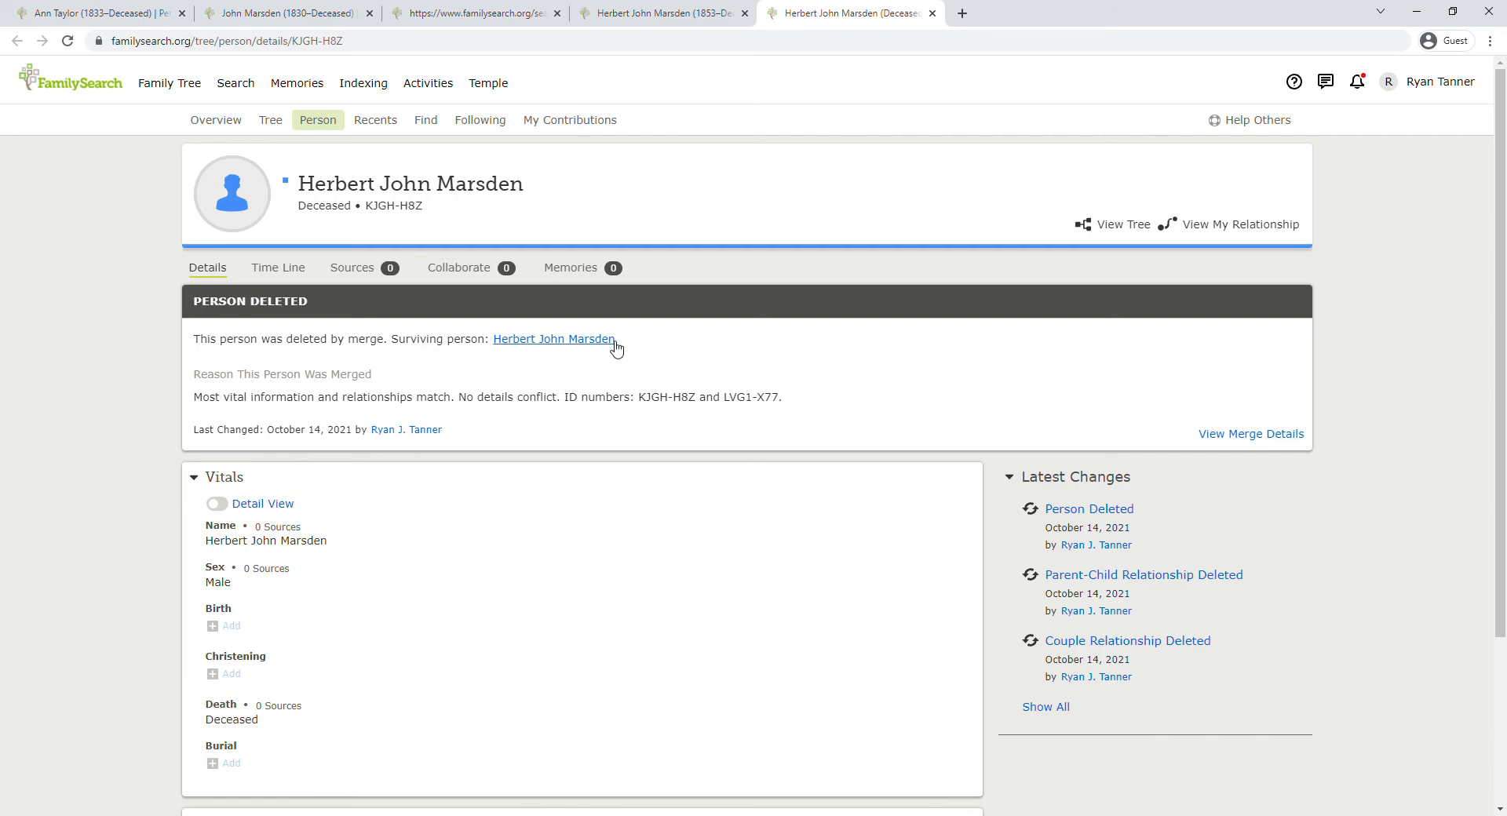
click(933, 14)
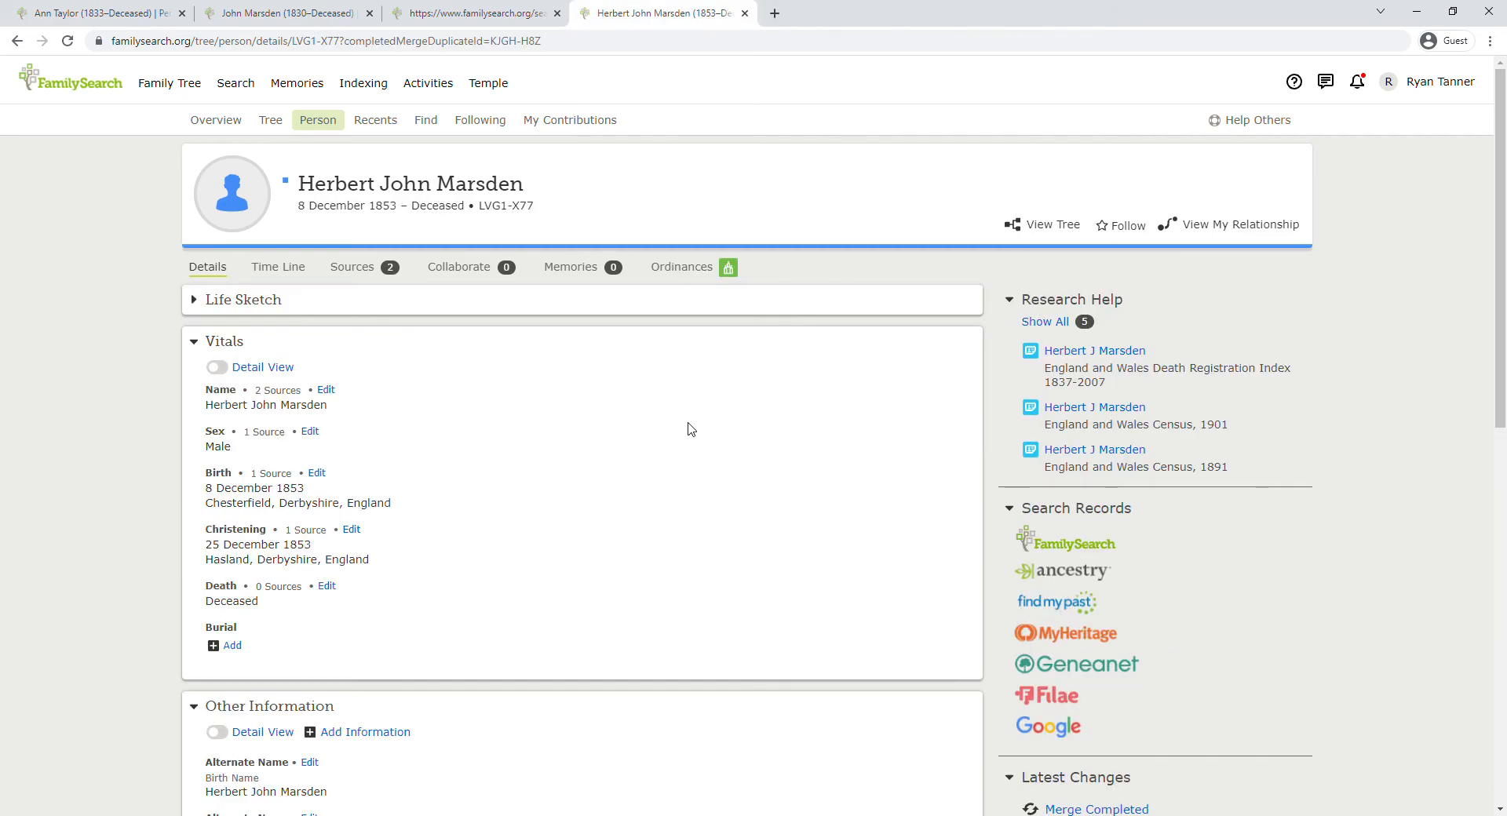
Step: Mark the wife carried over from the merge as preferred among the son's spouses
scroll(495, 356, down, 10)
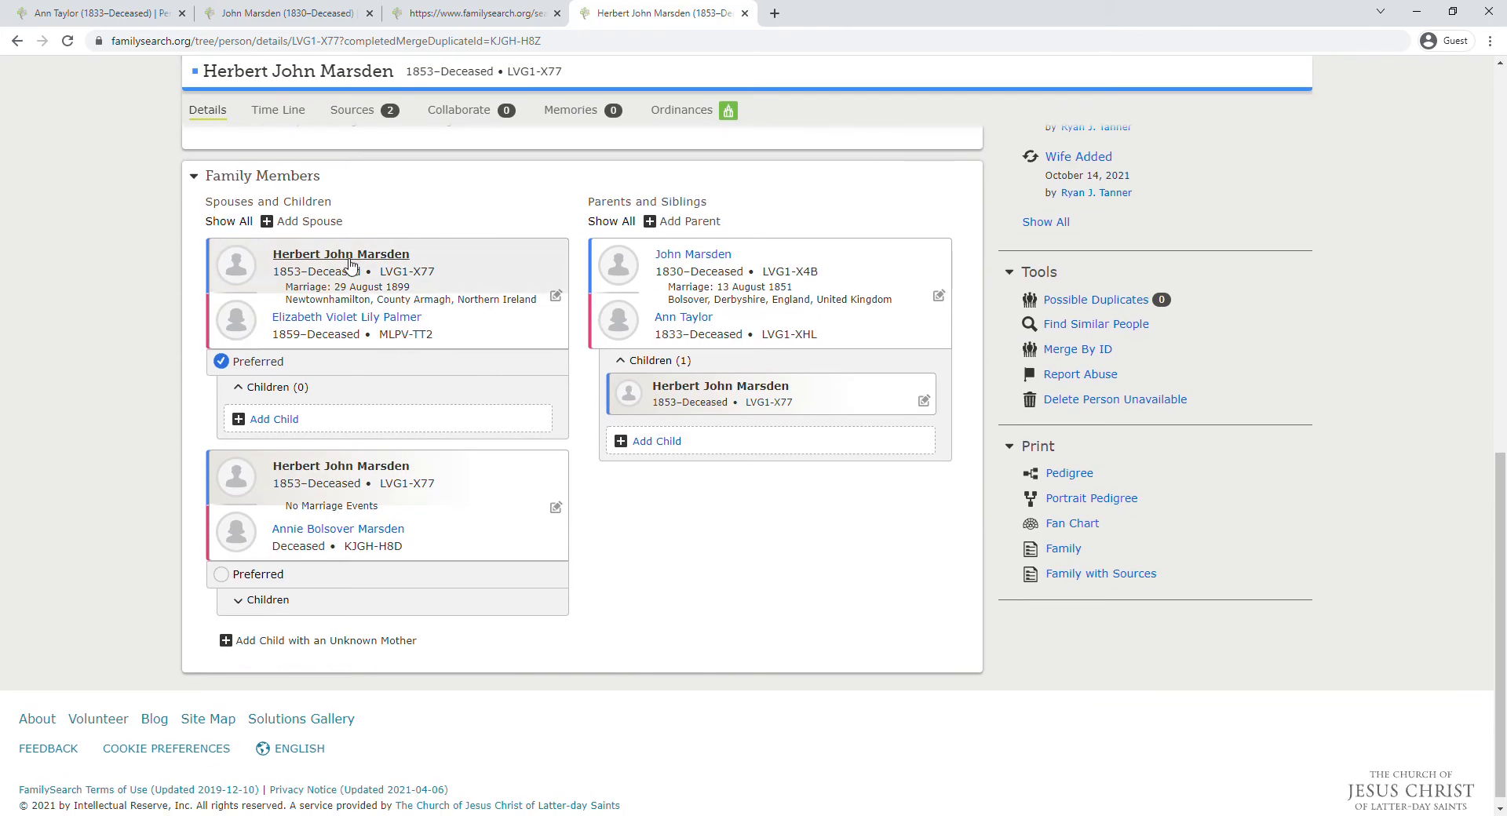
click(222, 574)
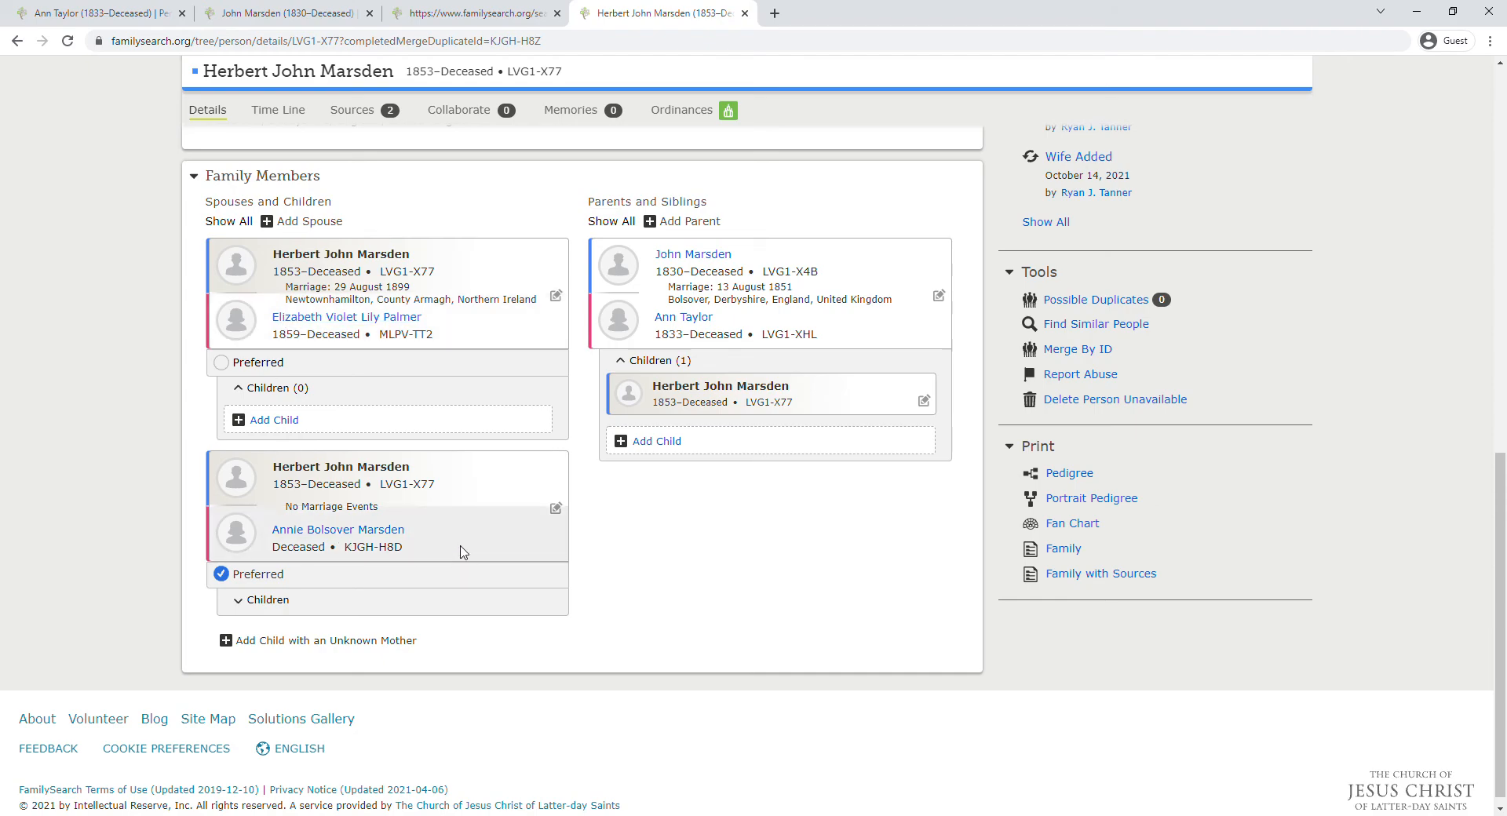
scroll(461, 551, up, 10)
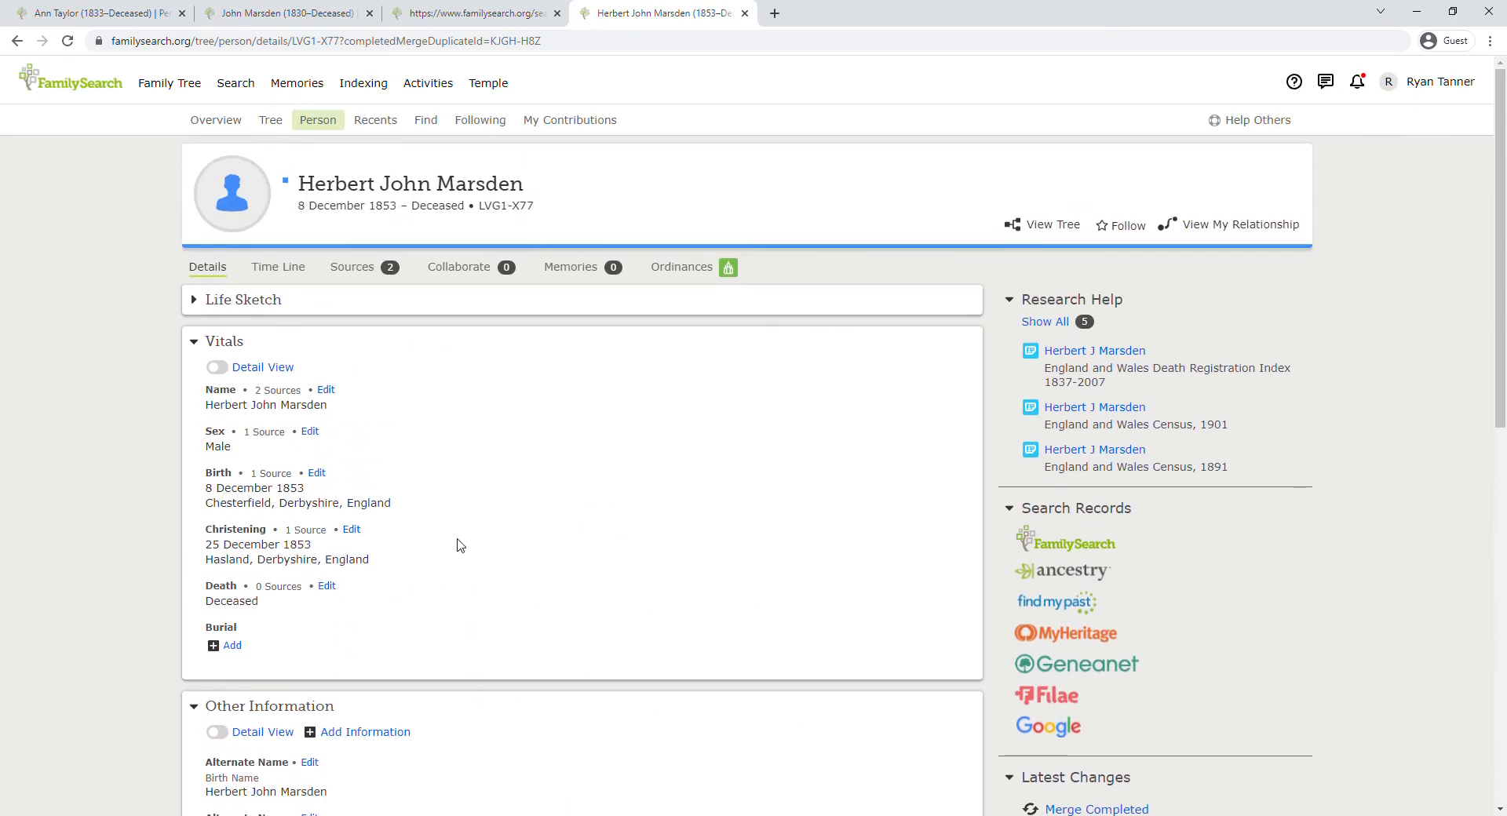
Step: Open the unfinished attachments of the "England Marriages, 1538–1973" source listed among the son's sources
click(433, 8)
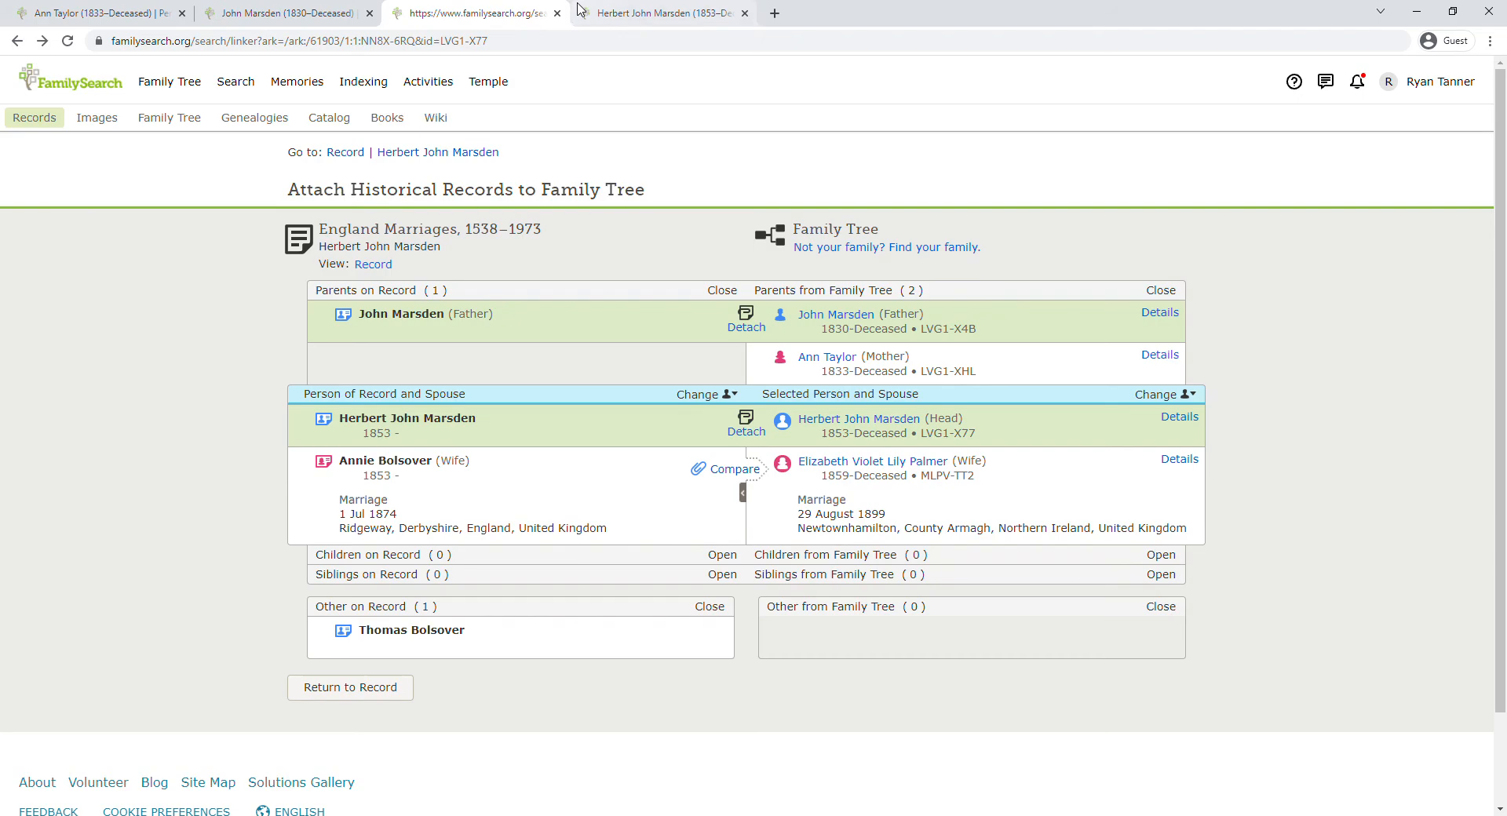
click(632, 14)
click(358, 274)
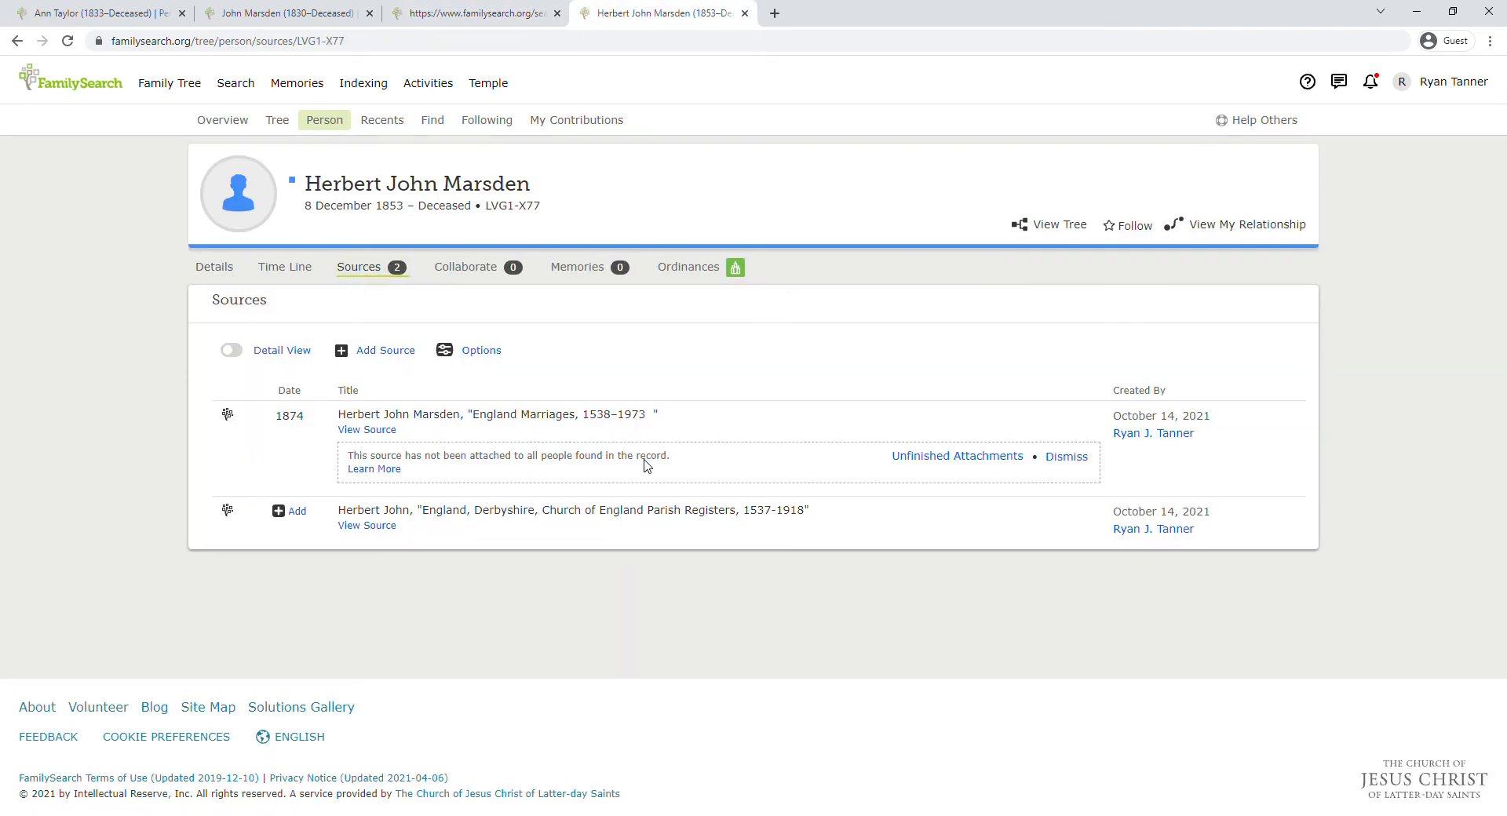
click(981, 460)
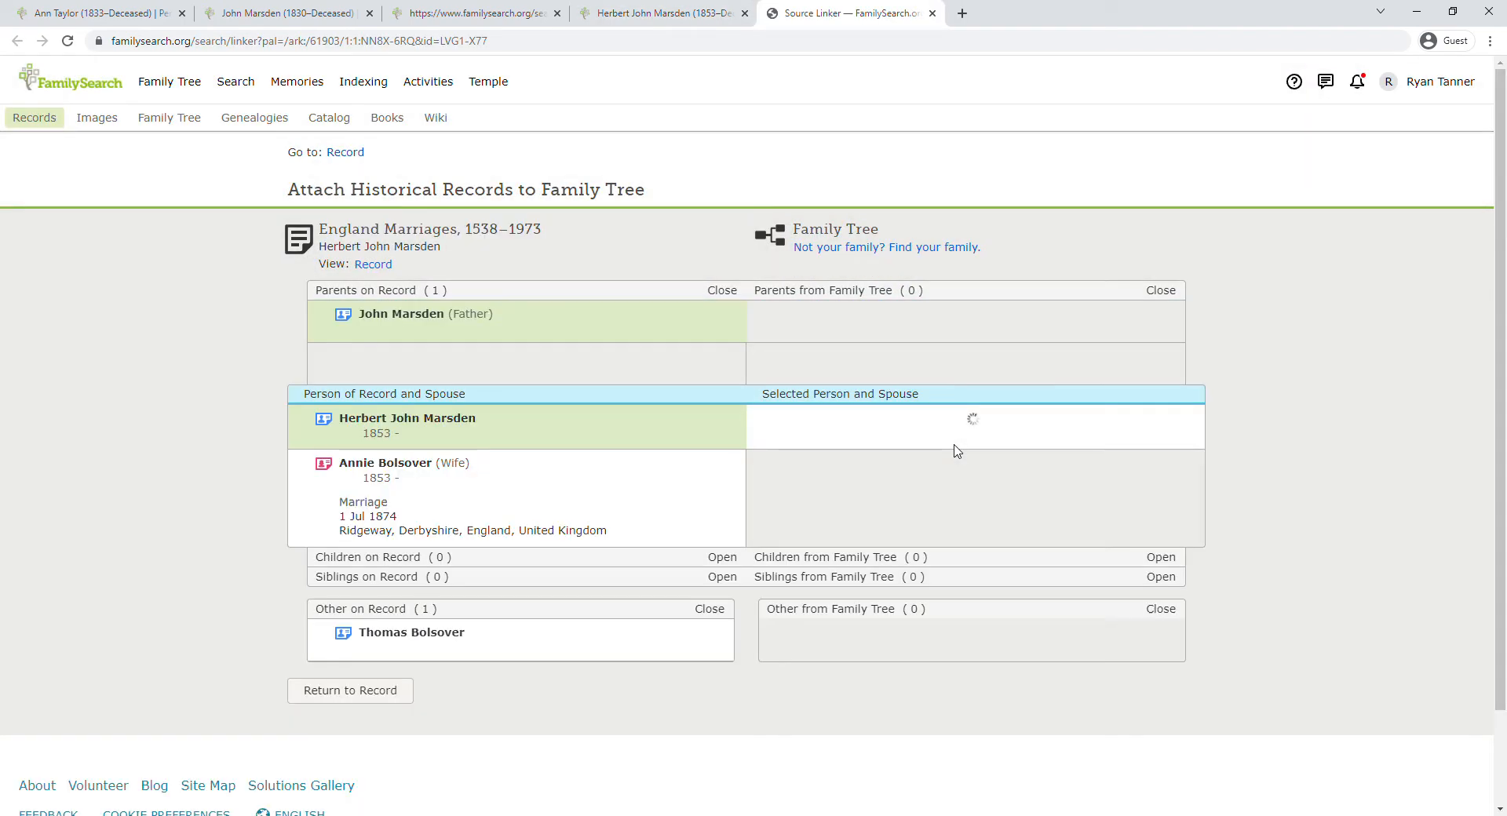
Step: Attach the marriage record to the matching wife, adding her birth year and the marriage on 1 July 1874 in Ridgeway, Derbyshire, England, United Kingdom
scroll(956, 451, down, 2)
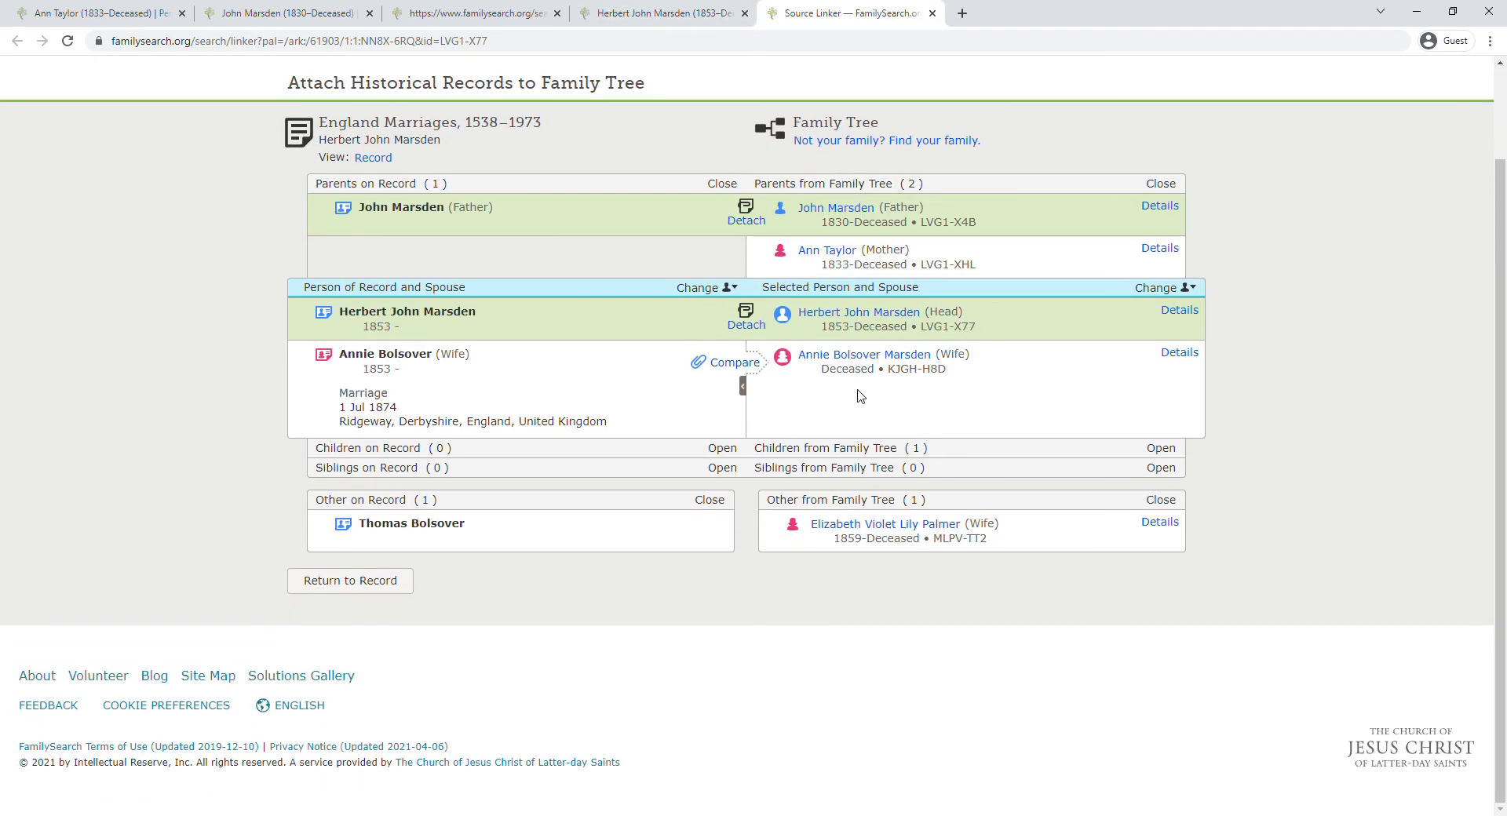
click(742, 365)
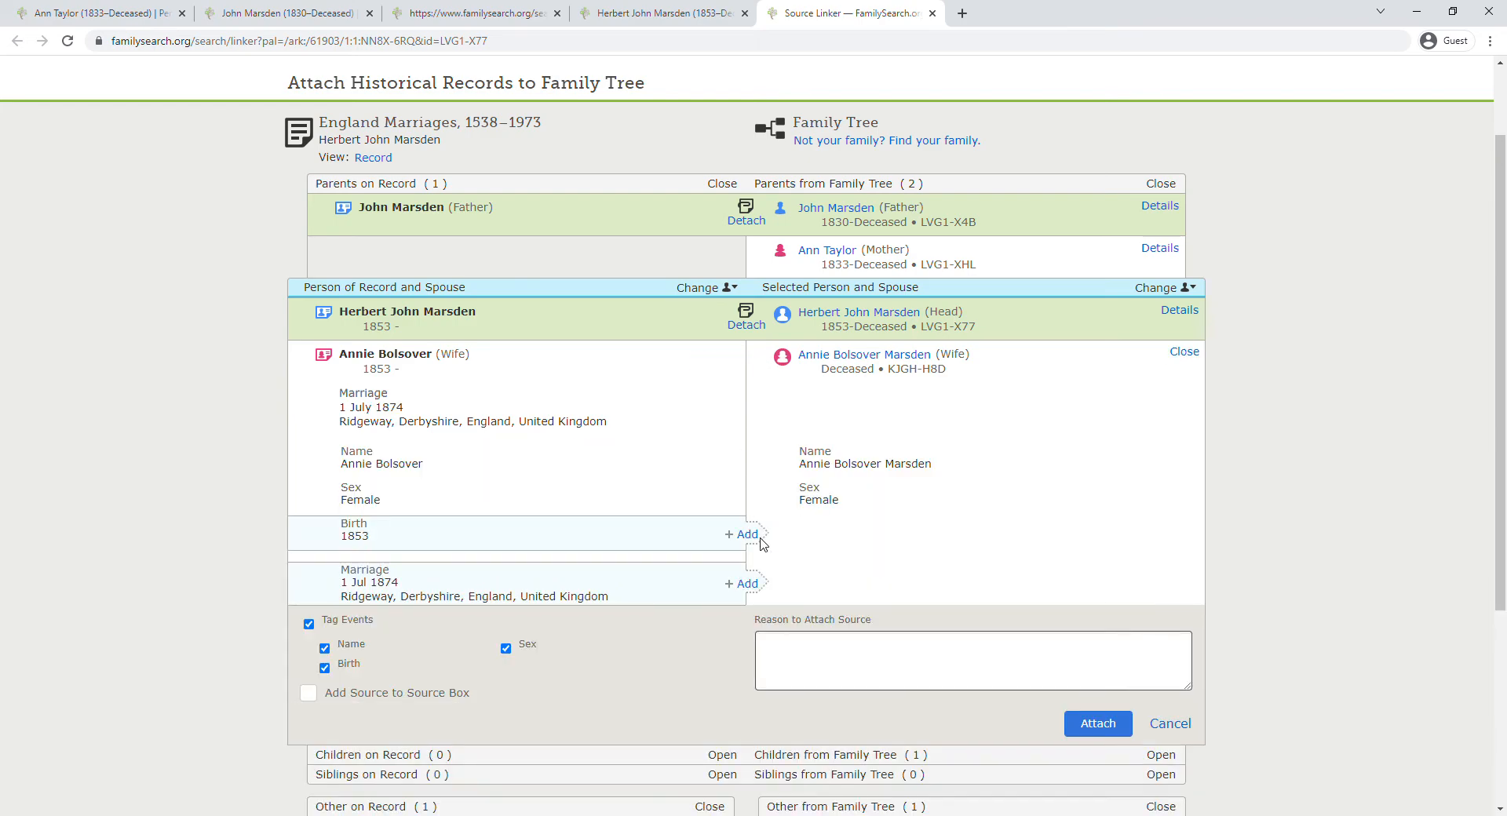
click(756, 540)
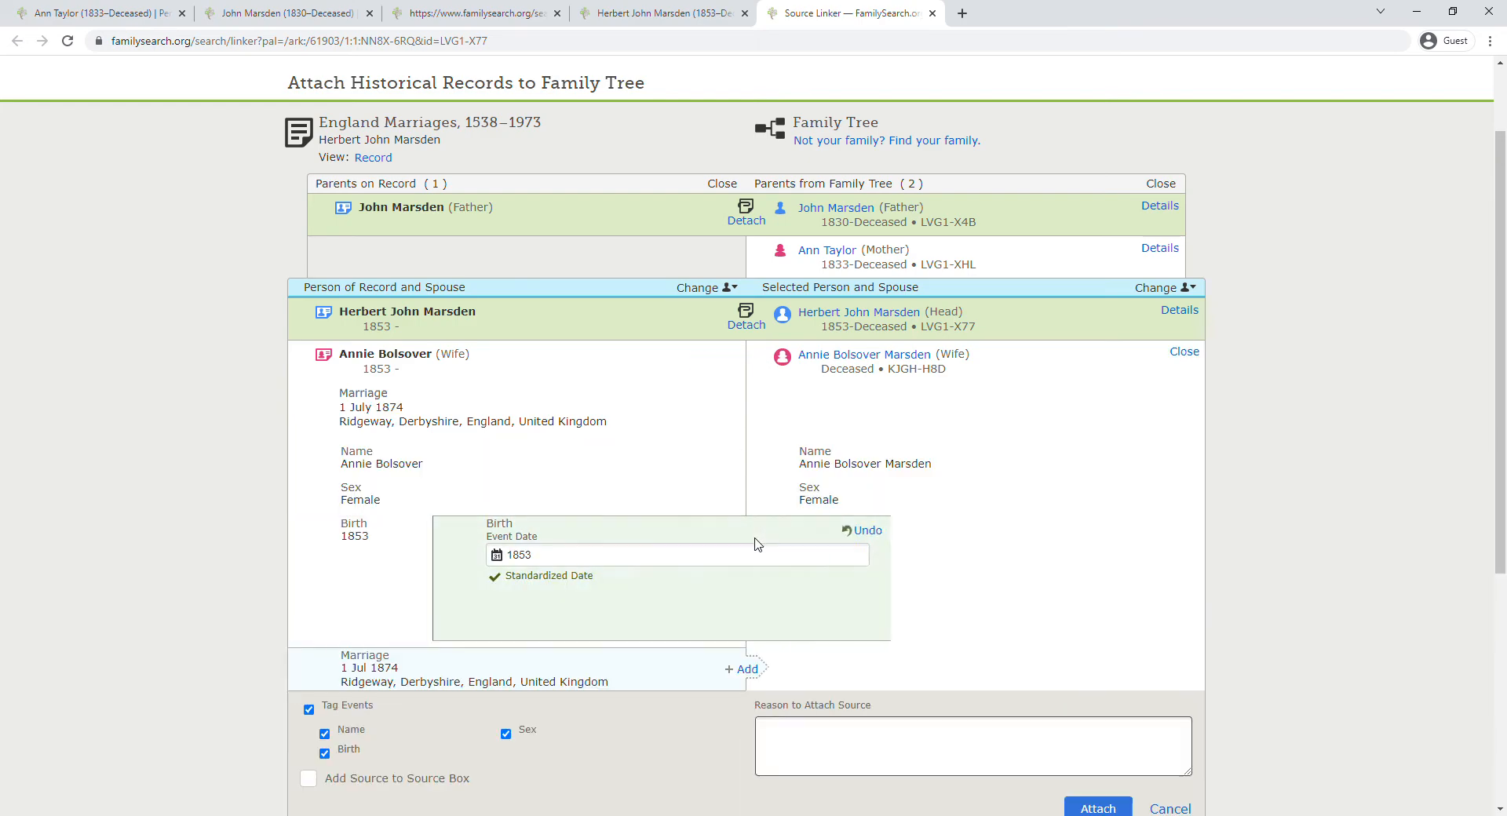
click(743, 669)
click(906, 696)
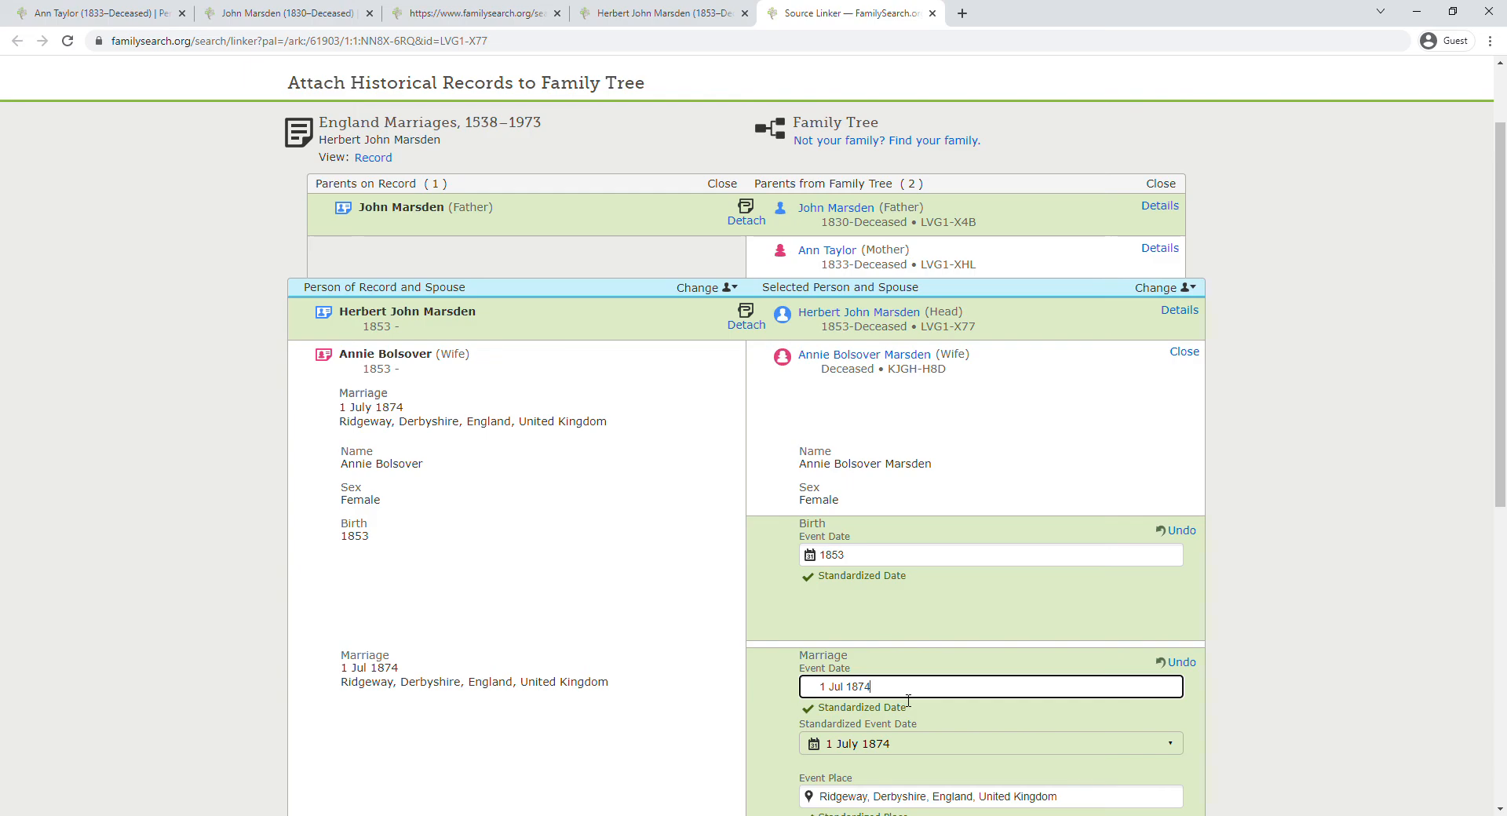
click(914, 763)
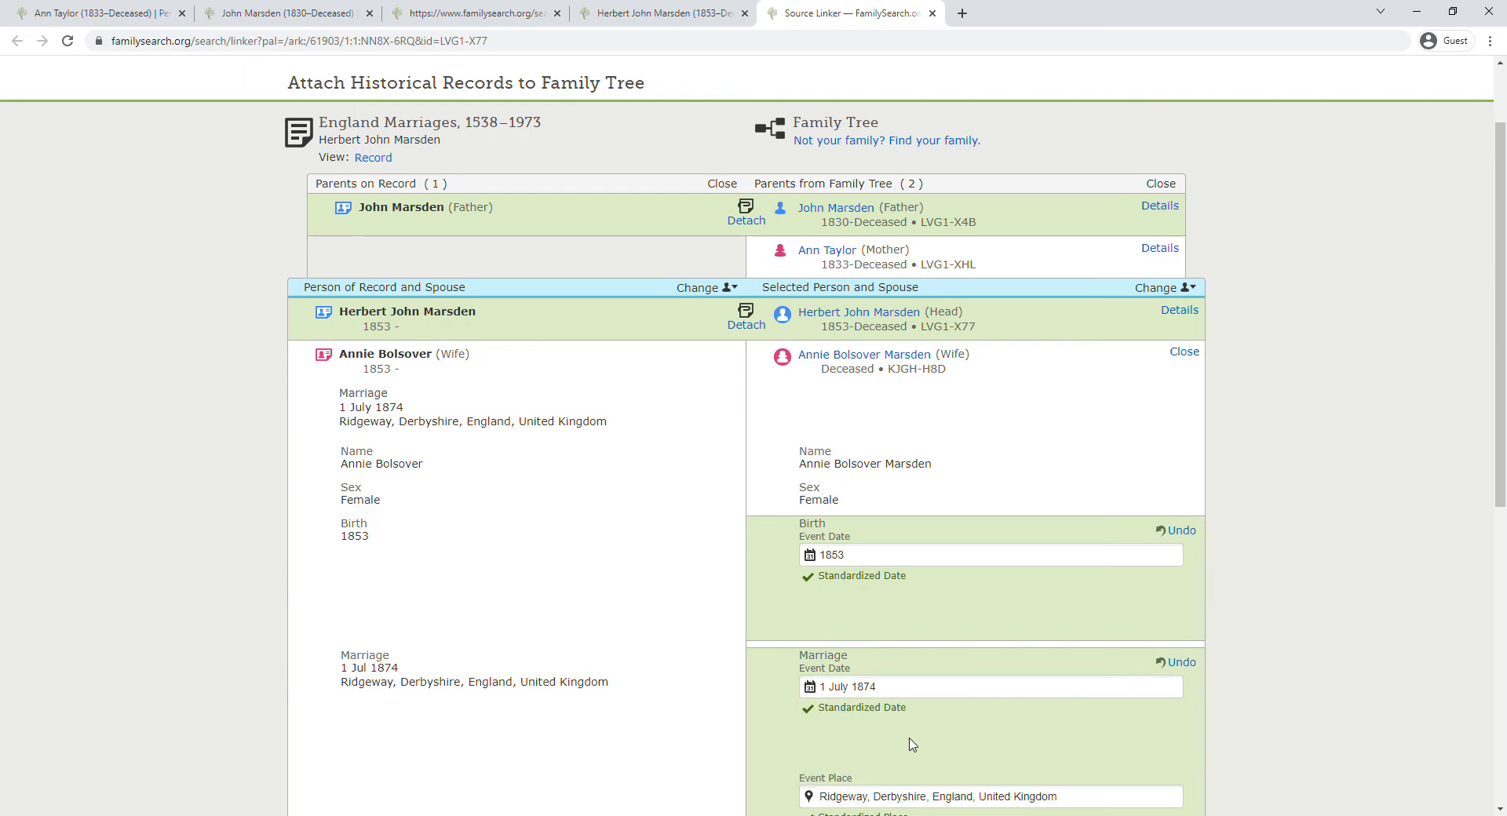
scroll(919, 745, down, 3)
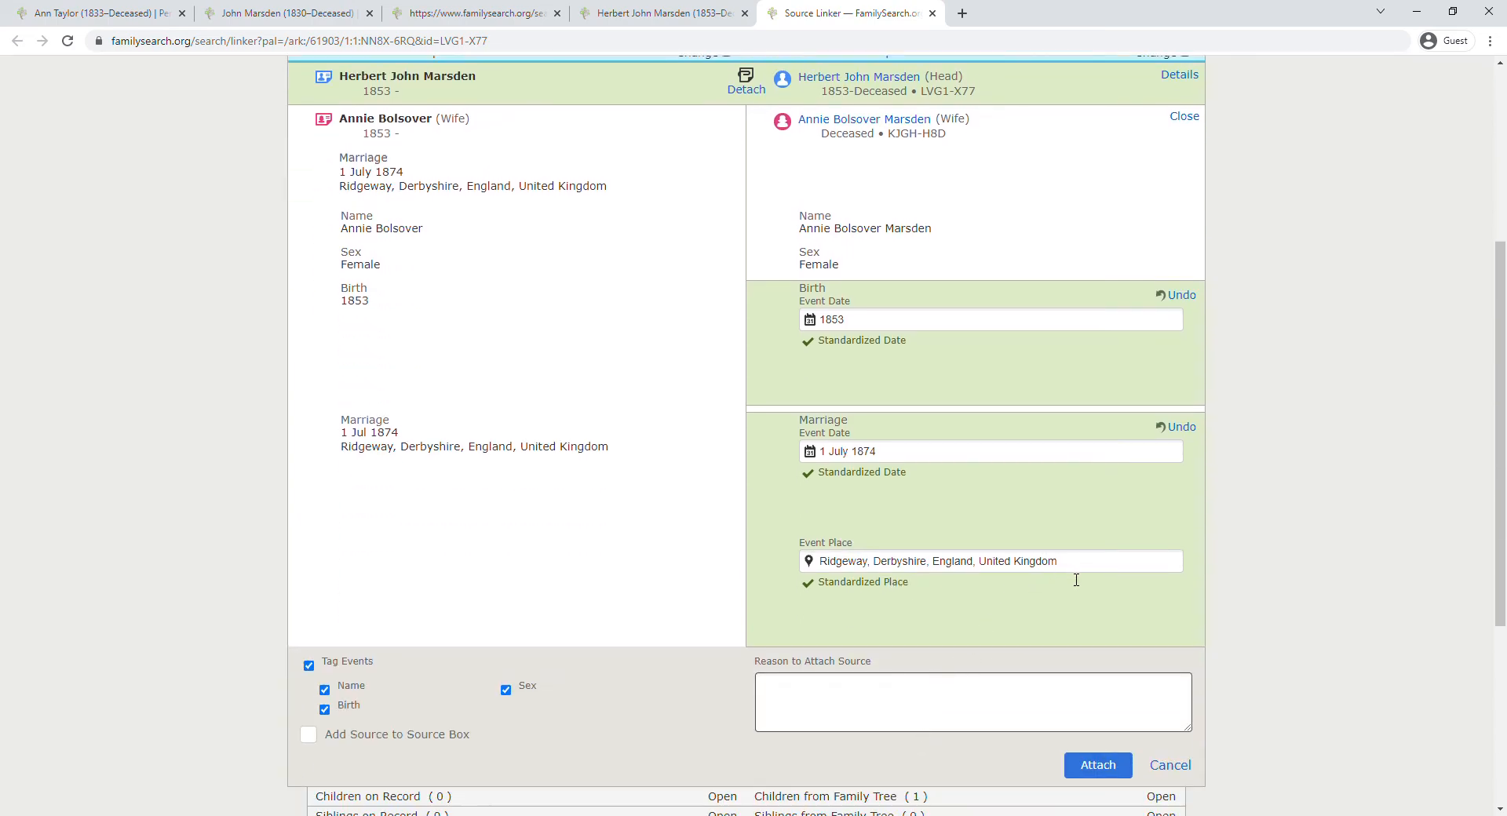
scroll(1029, 615, down, 2)
click(1107, 610)
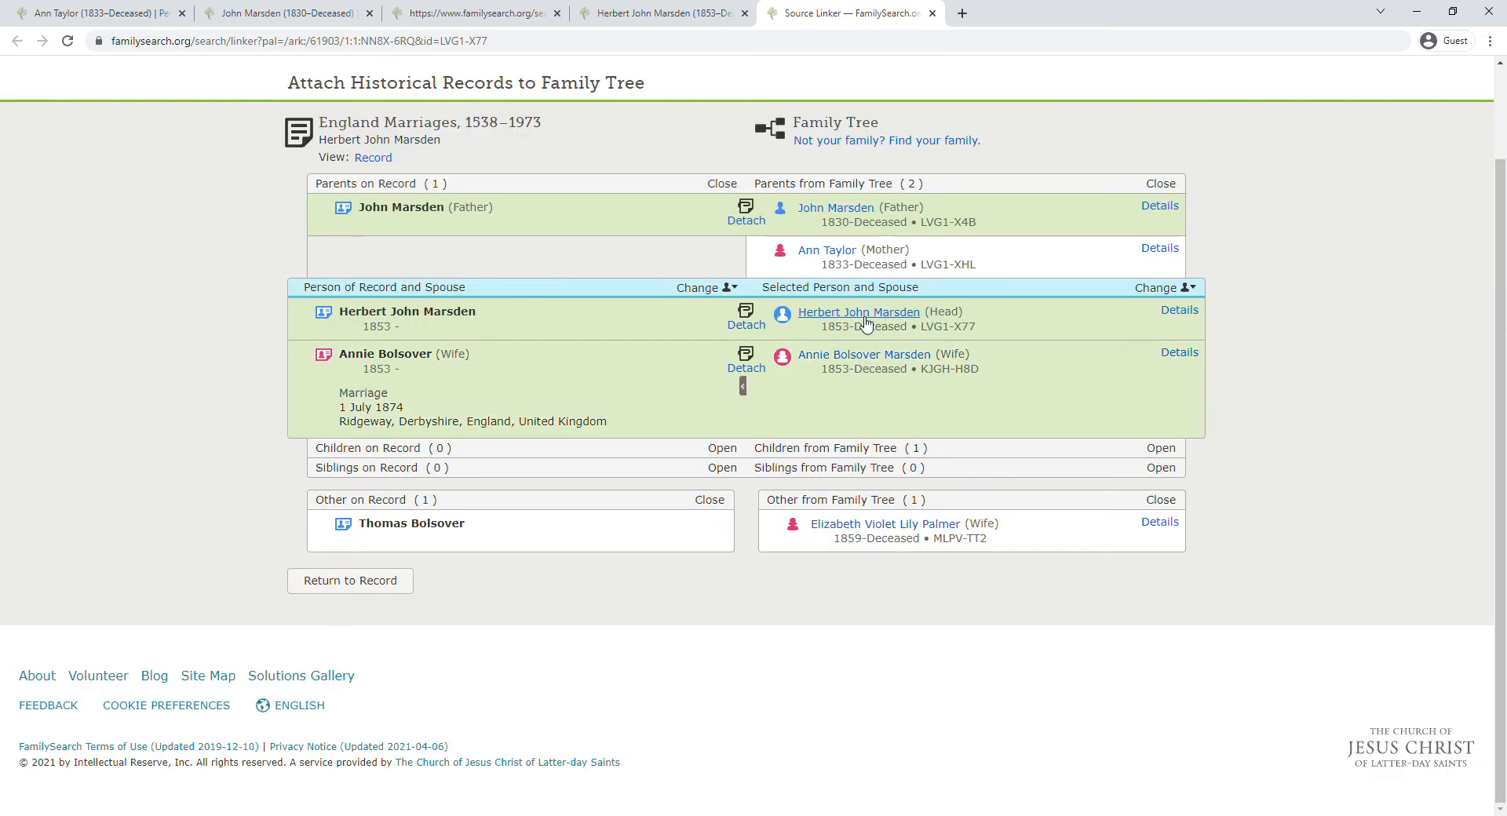
Step: Make the wife the focus person of the record and open the person page of her father's suggested tree match
click(699, 287)
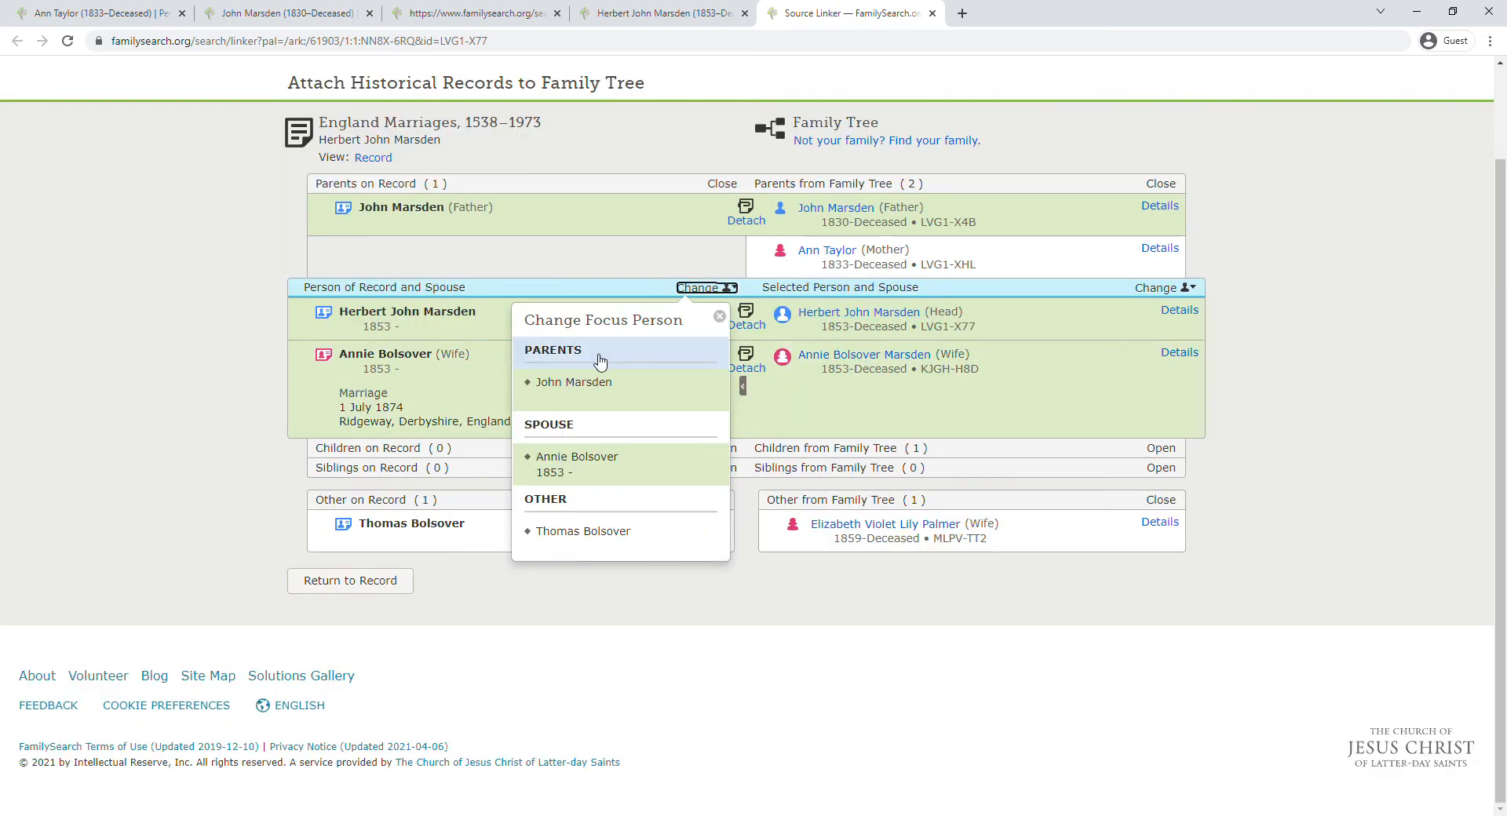
click(586, 479)
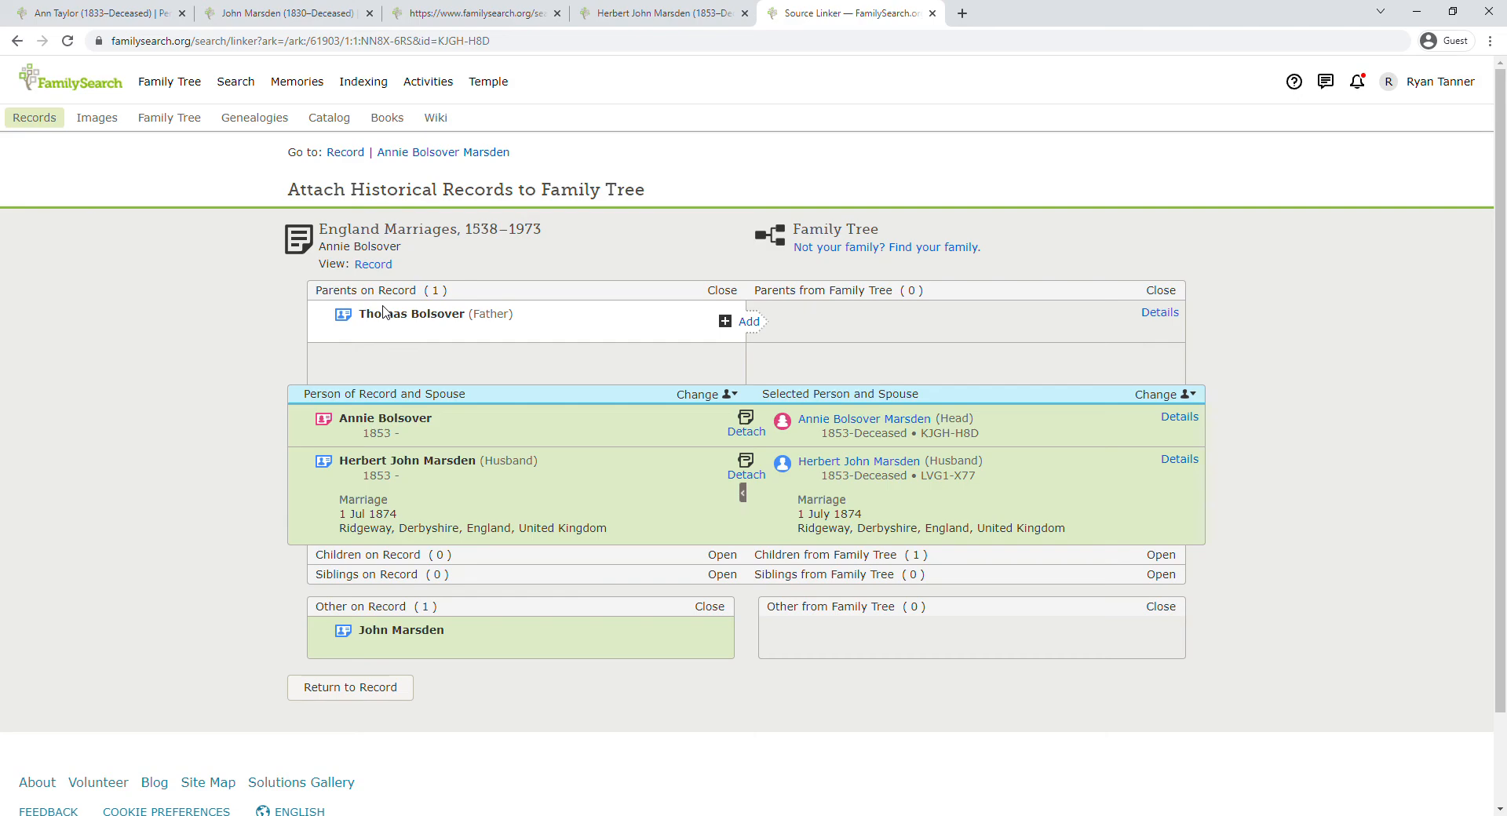
click(750, 323)
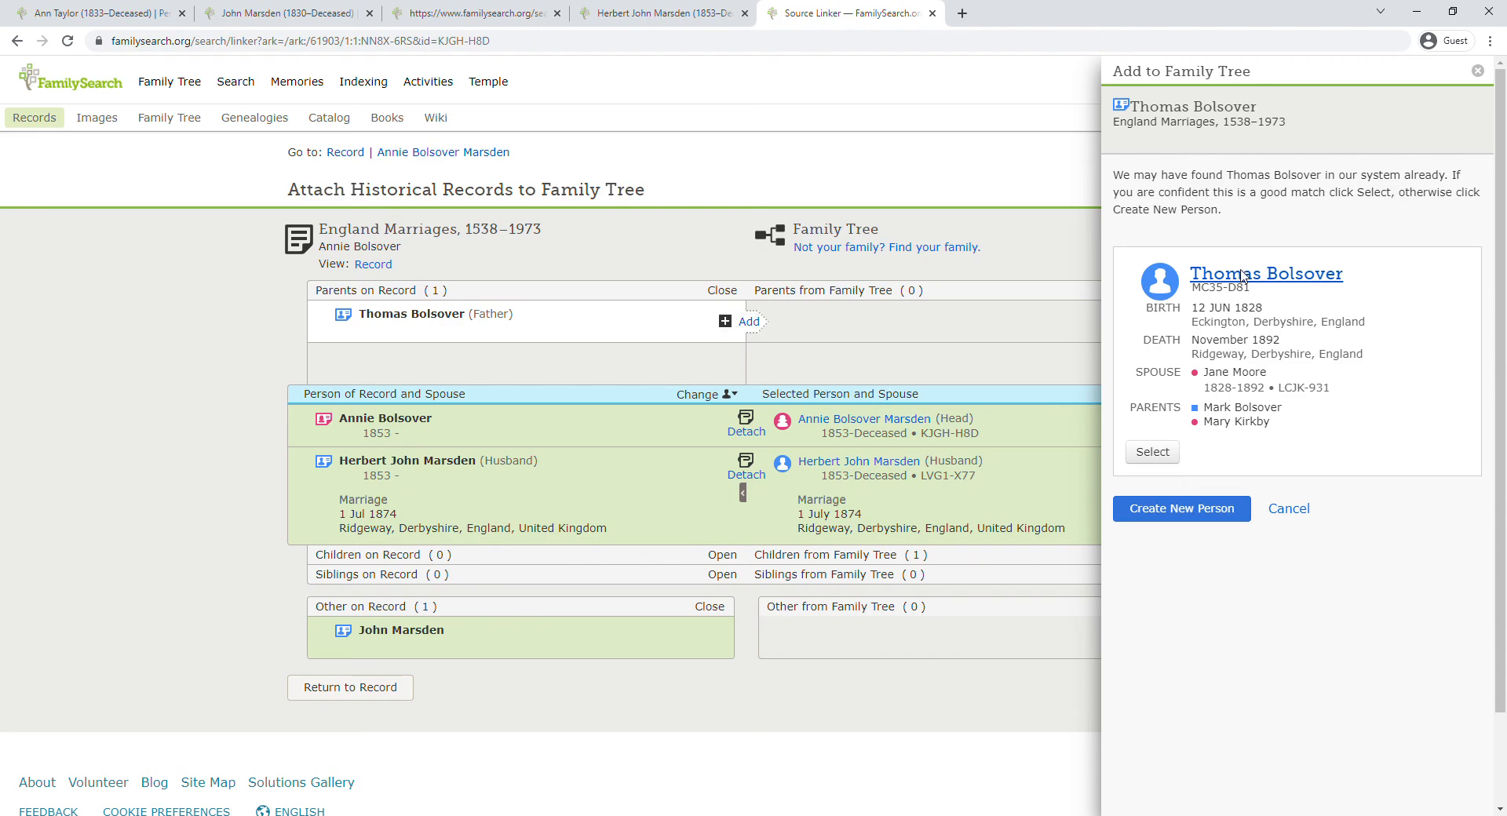
click(1276, 284)
click(1018, 14)
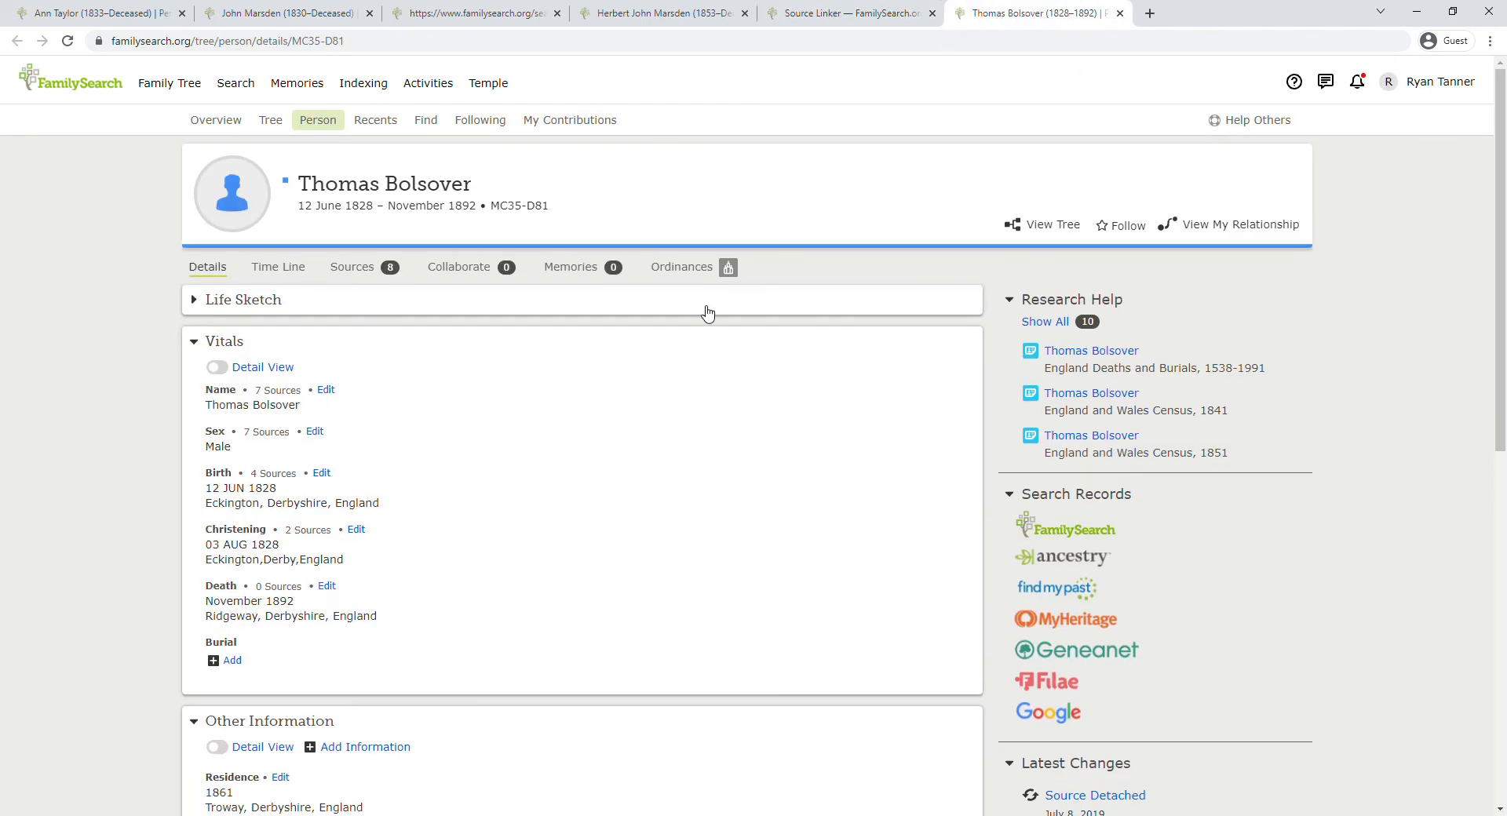
Step: Check the suggested father's family members, select him as the record father's match and attach the marriage record to him
scroll(672, 390, down, 4)
scroll(673, 390, down, 5)
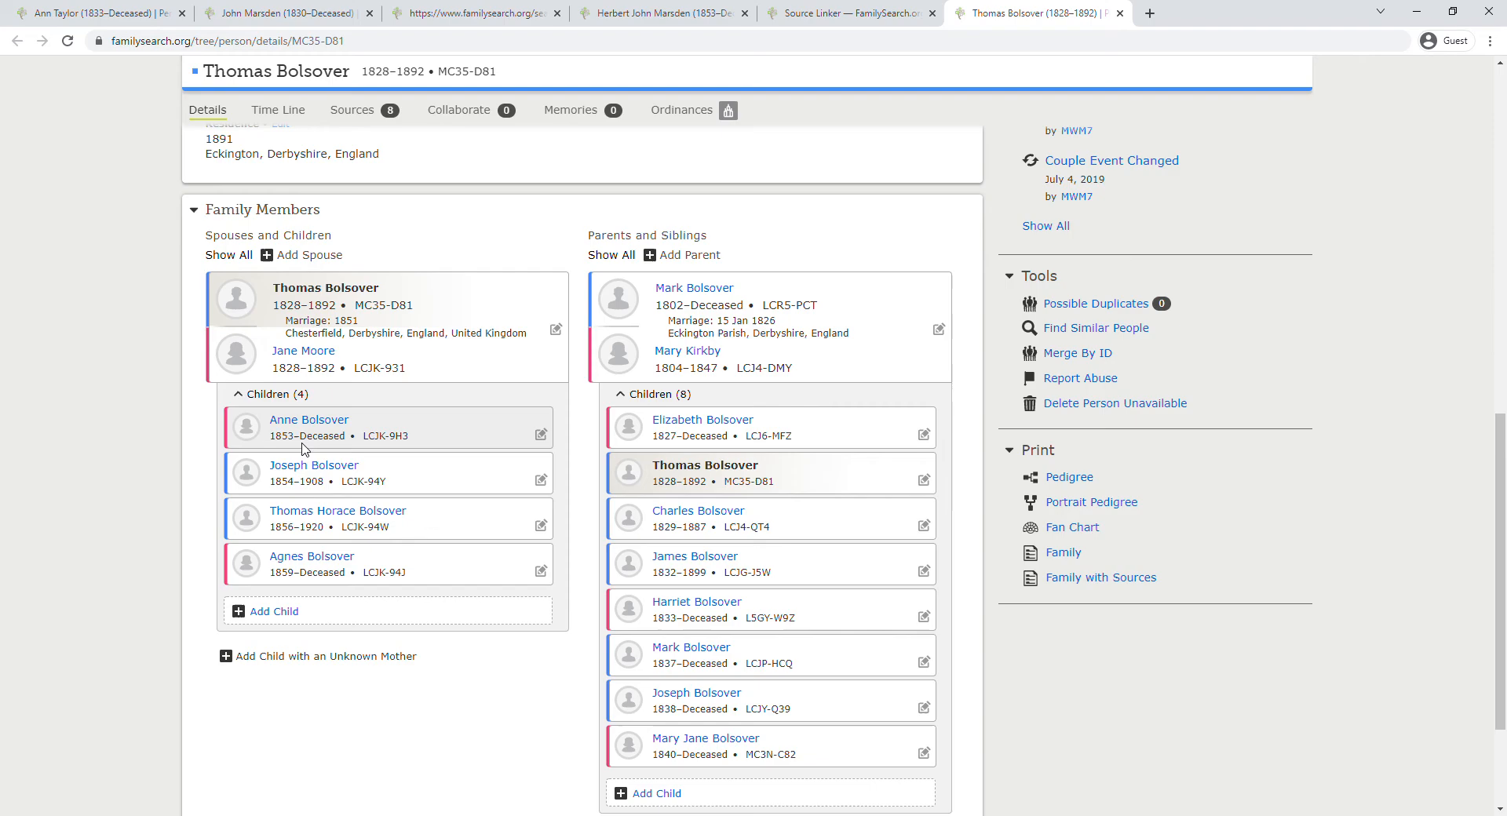
scroll(518, 433, up, 10)
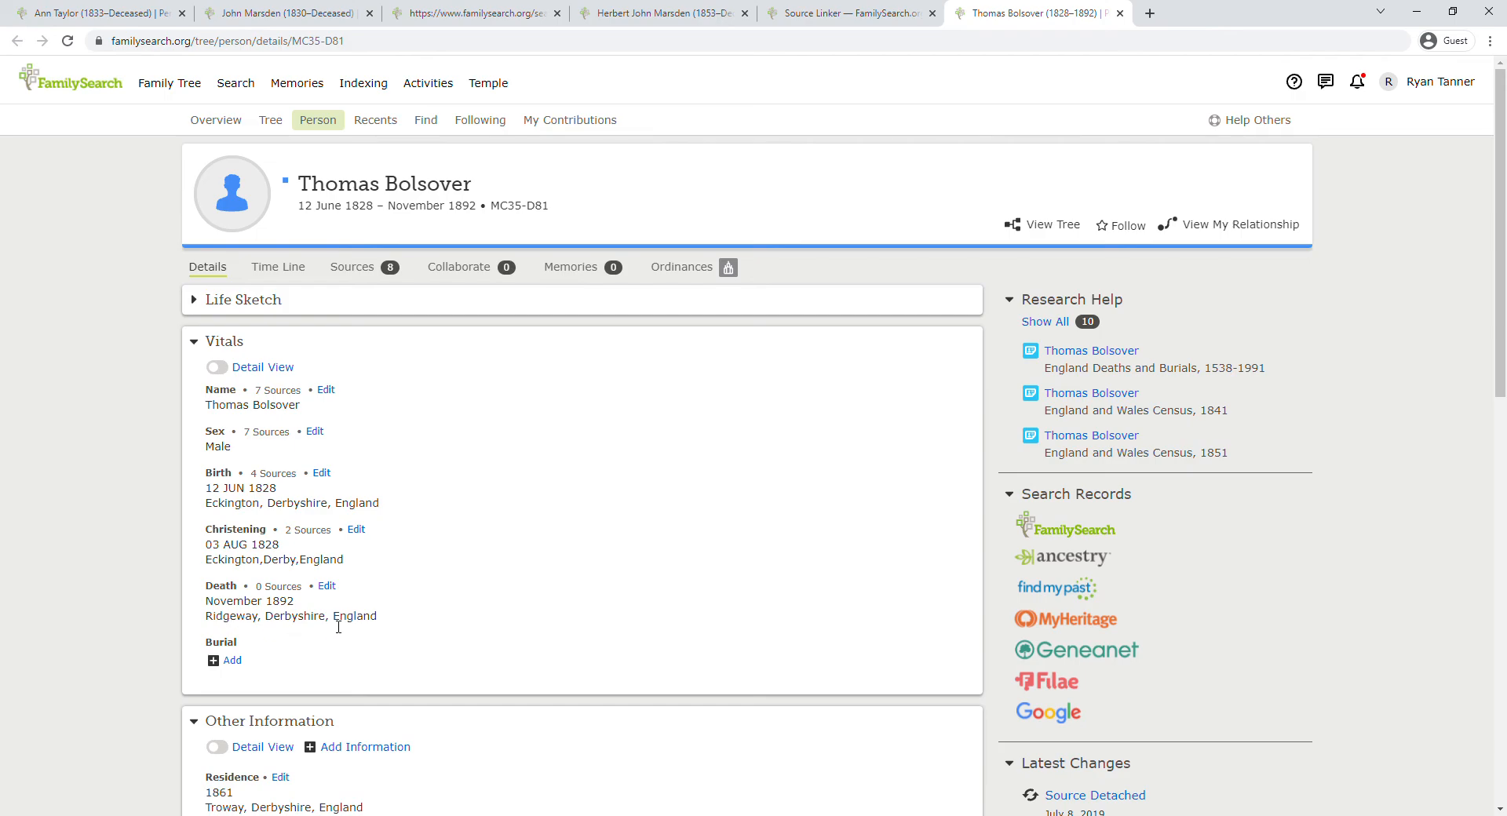
click(868, 9)
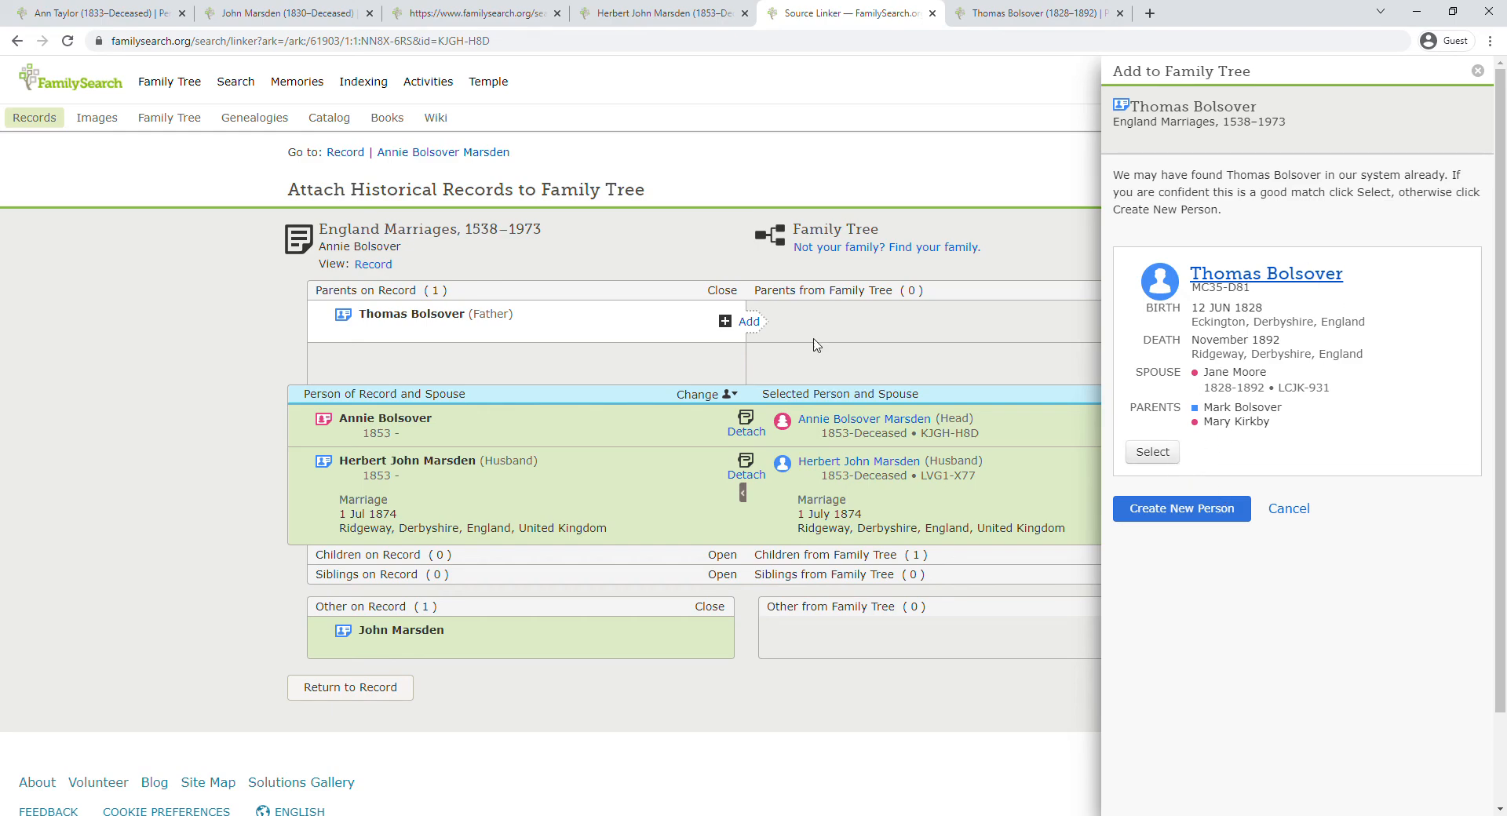
click(1151, 453)
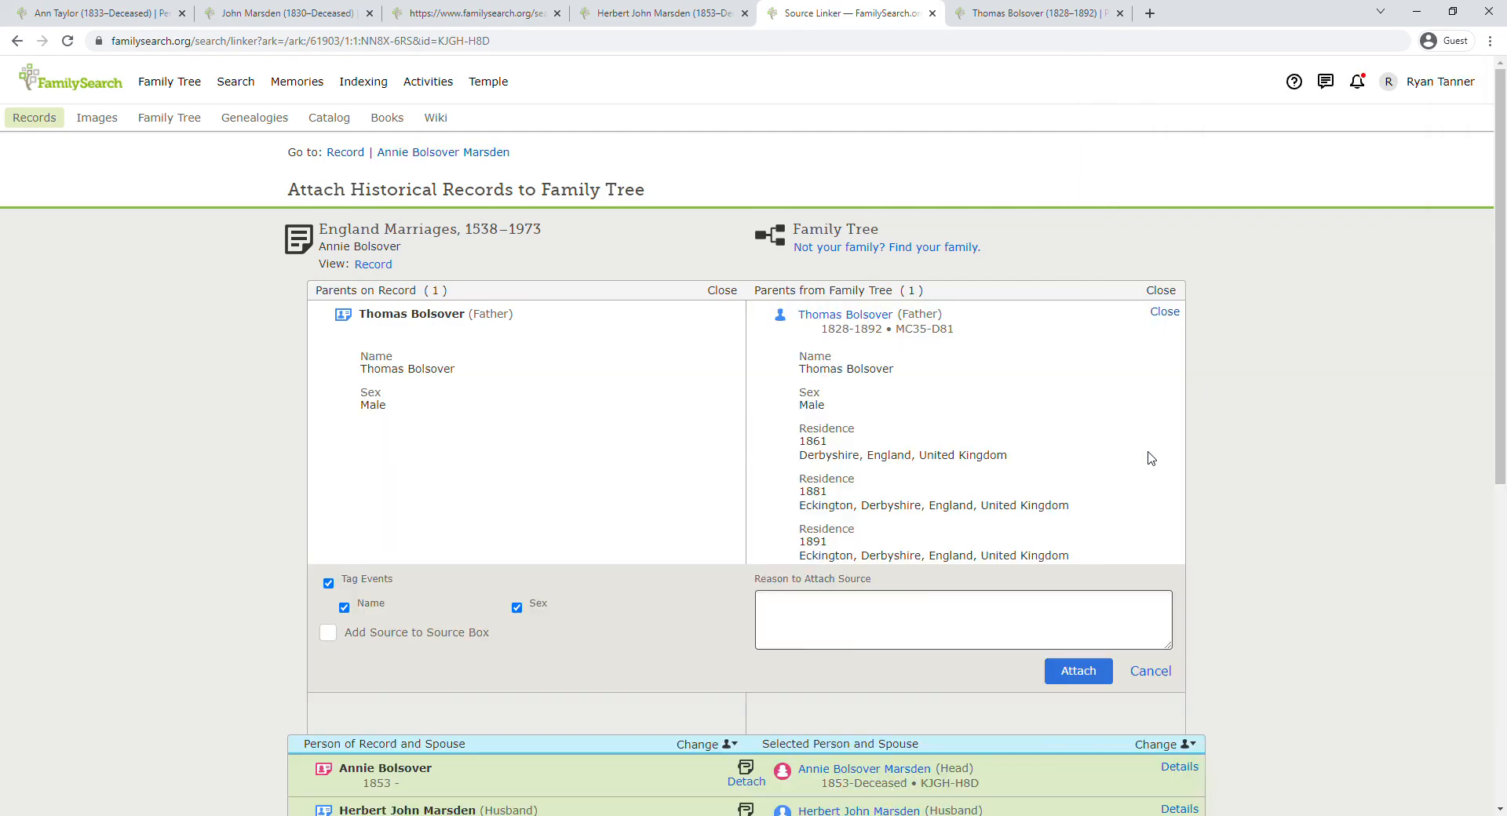
scroll(1020, 494, down, 2)
click(1071, 514)
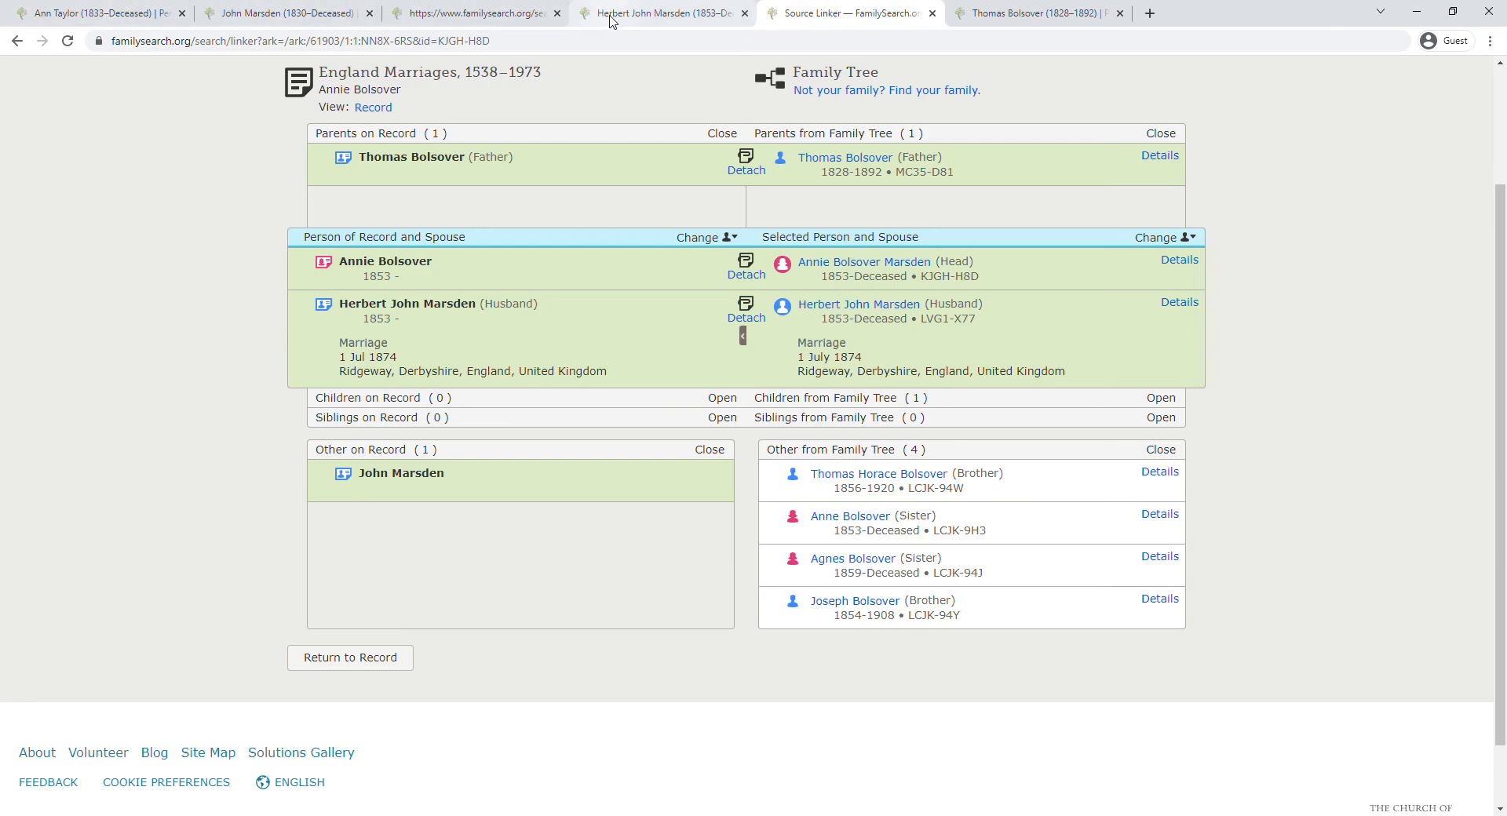
Step: Close the outdated source-linking page opened from the son's side of the record and reload the son's list of sources
click(533, 18)
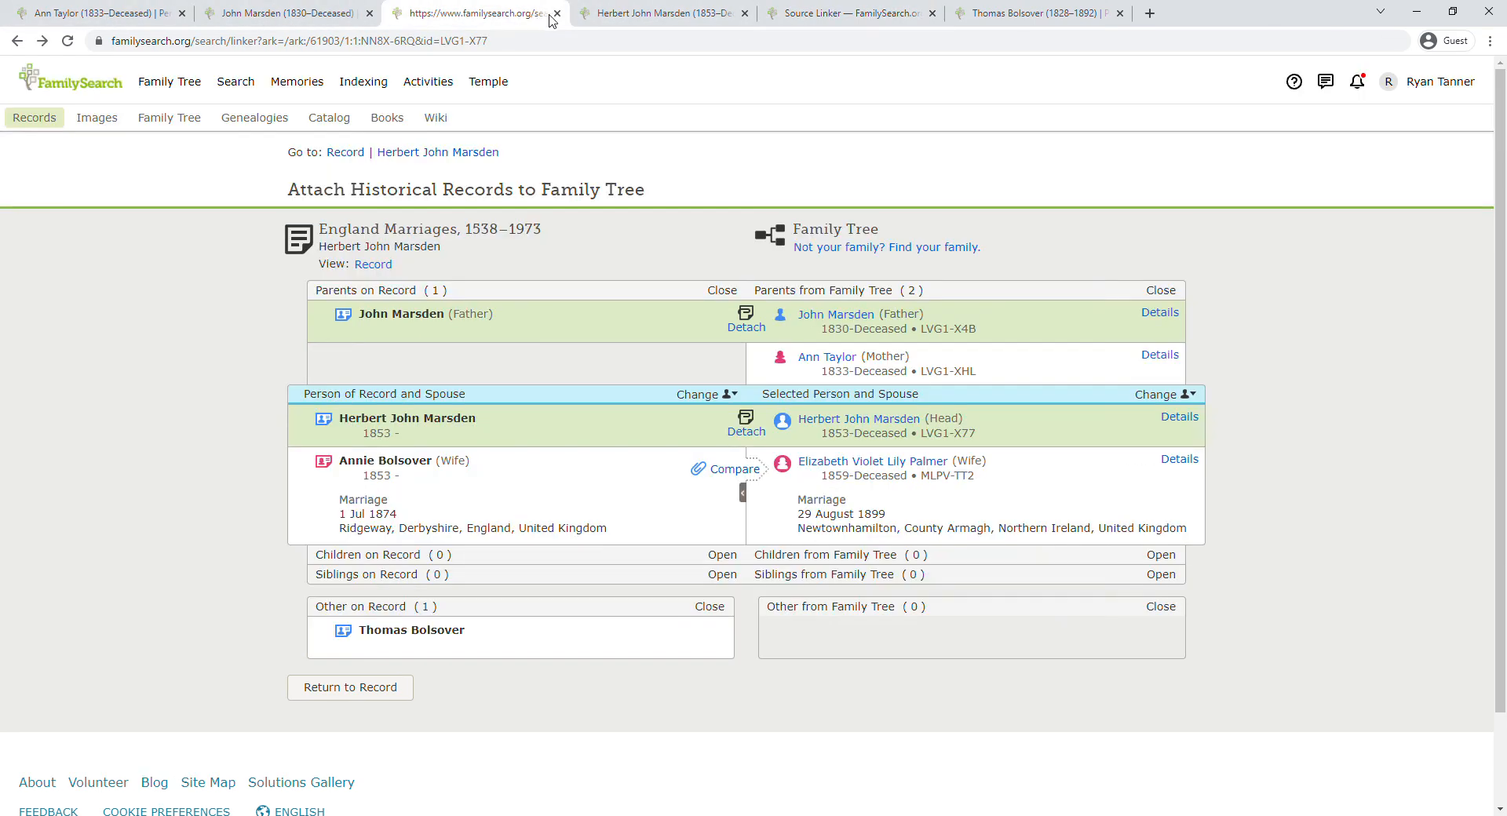
click(557, 15)
click(289, 13)
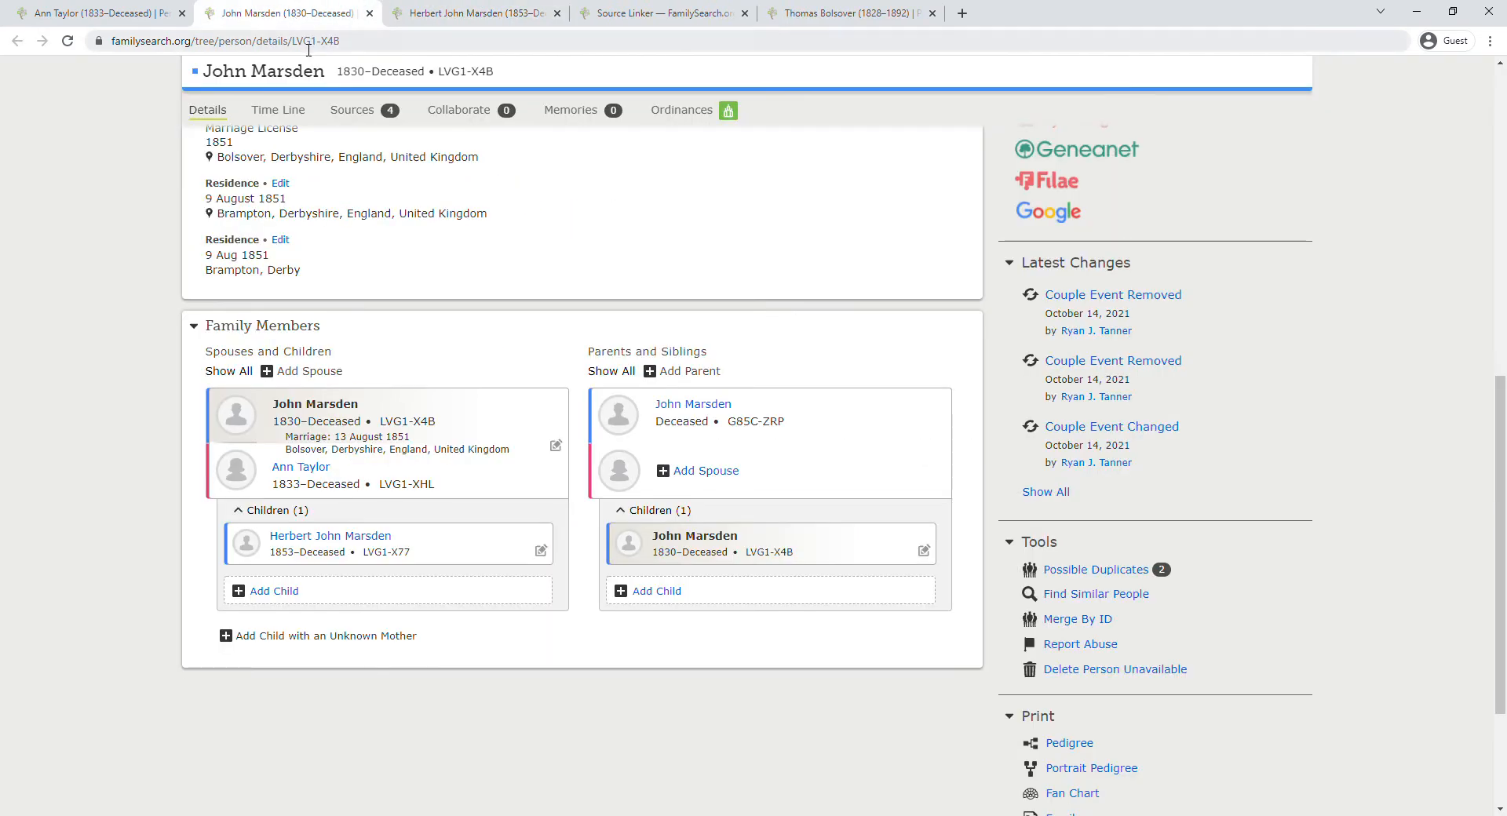
click(466, 15)
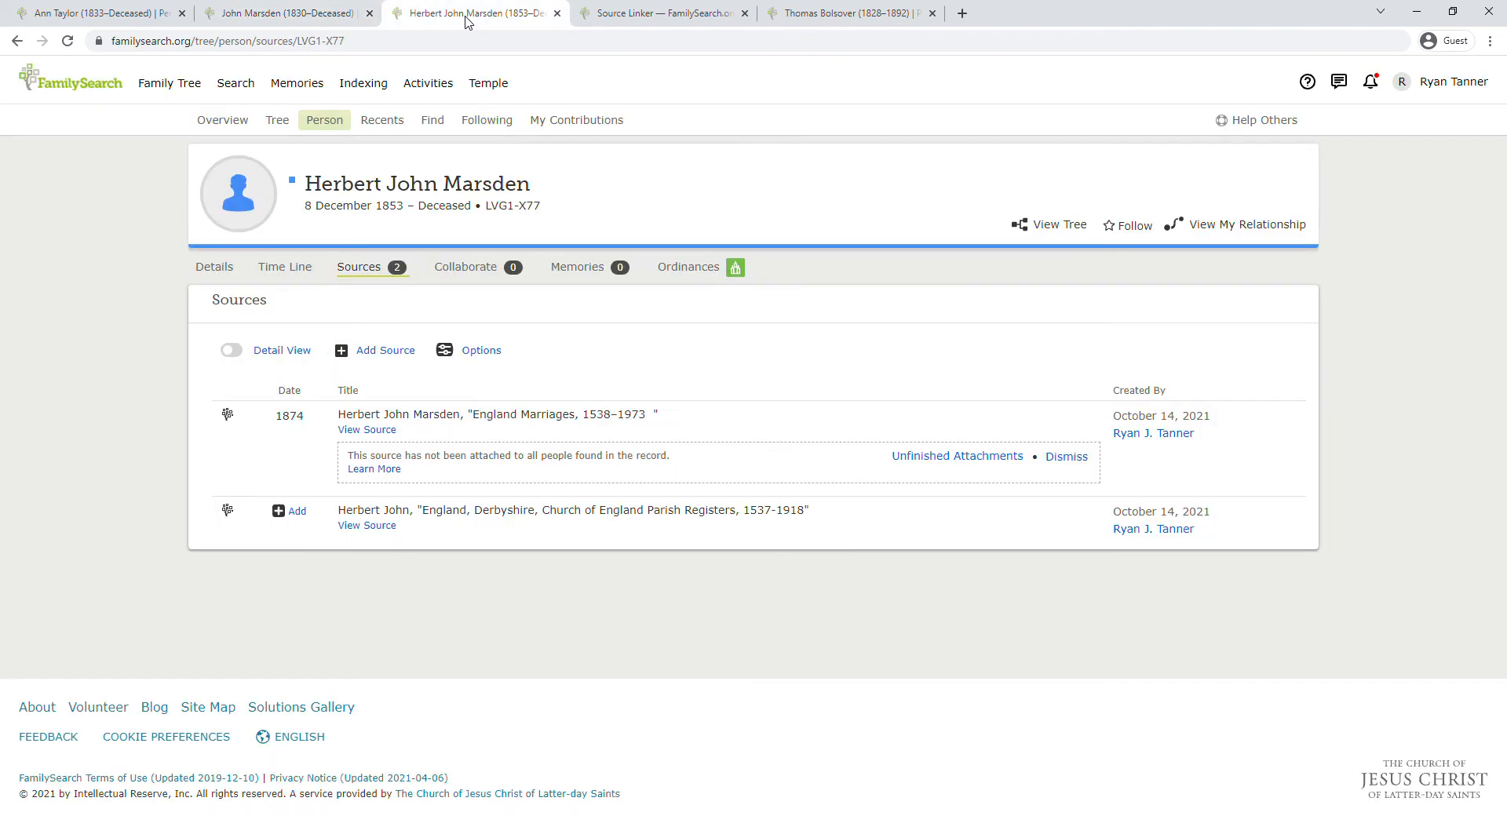
click(68, 40)
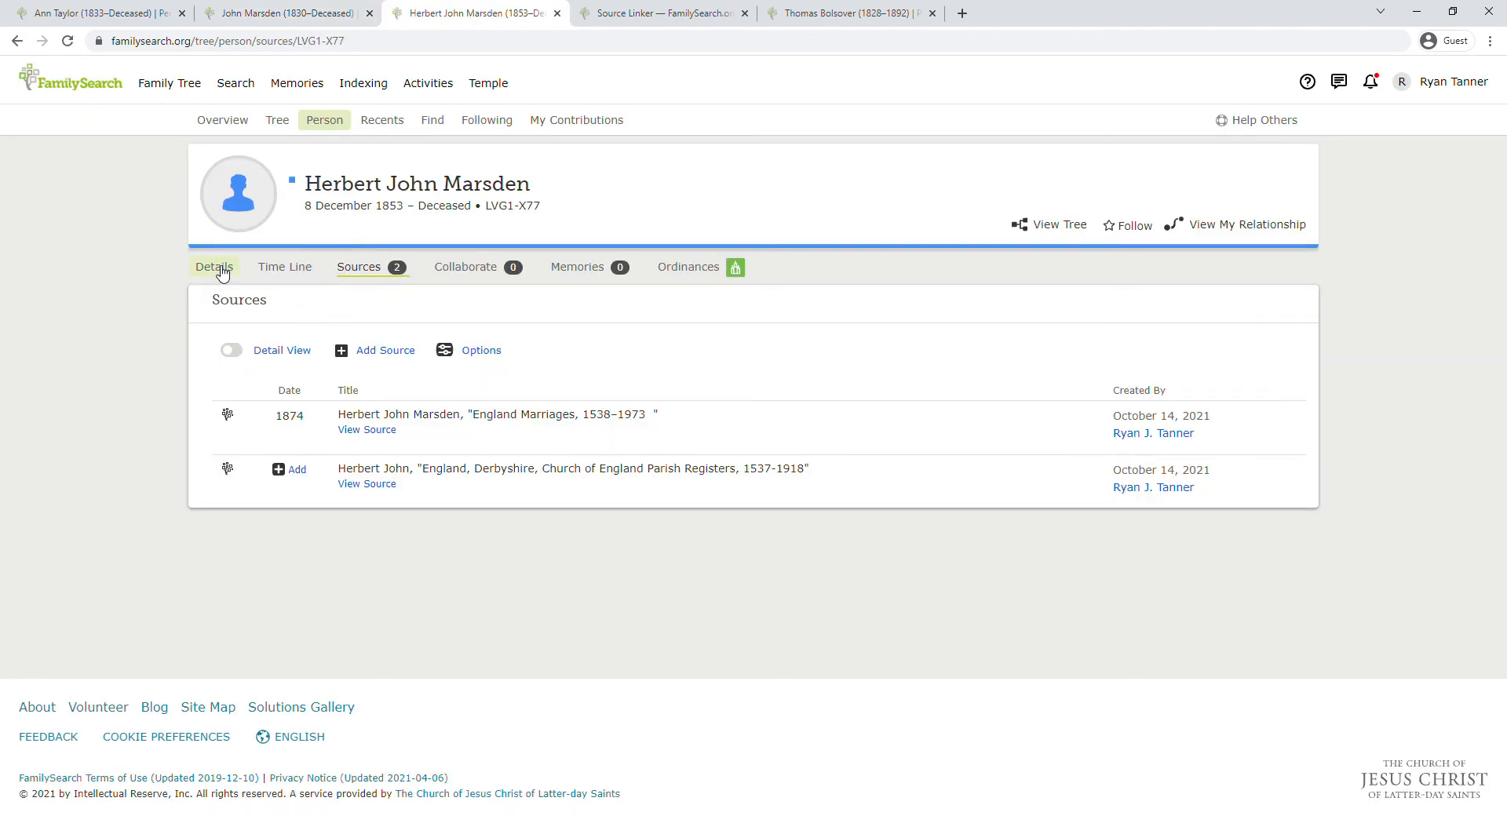
Step: Open the preferred wife's person page from the son's family members and check the parents and siblings listed for her
click(223, 271)
scroll(320, 390, down, 8)
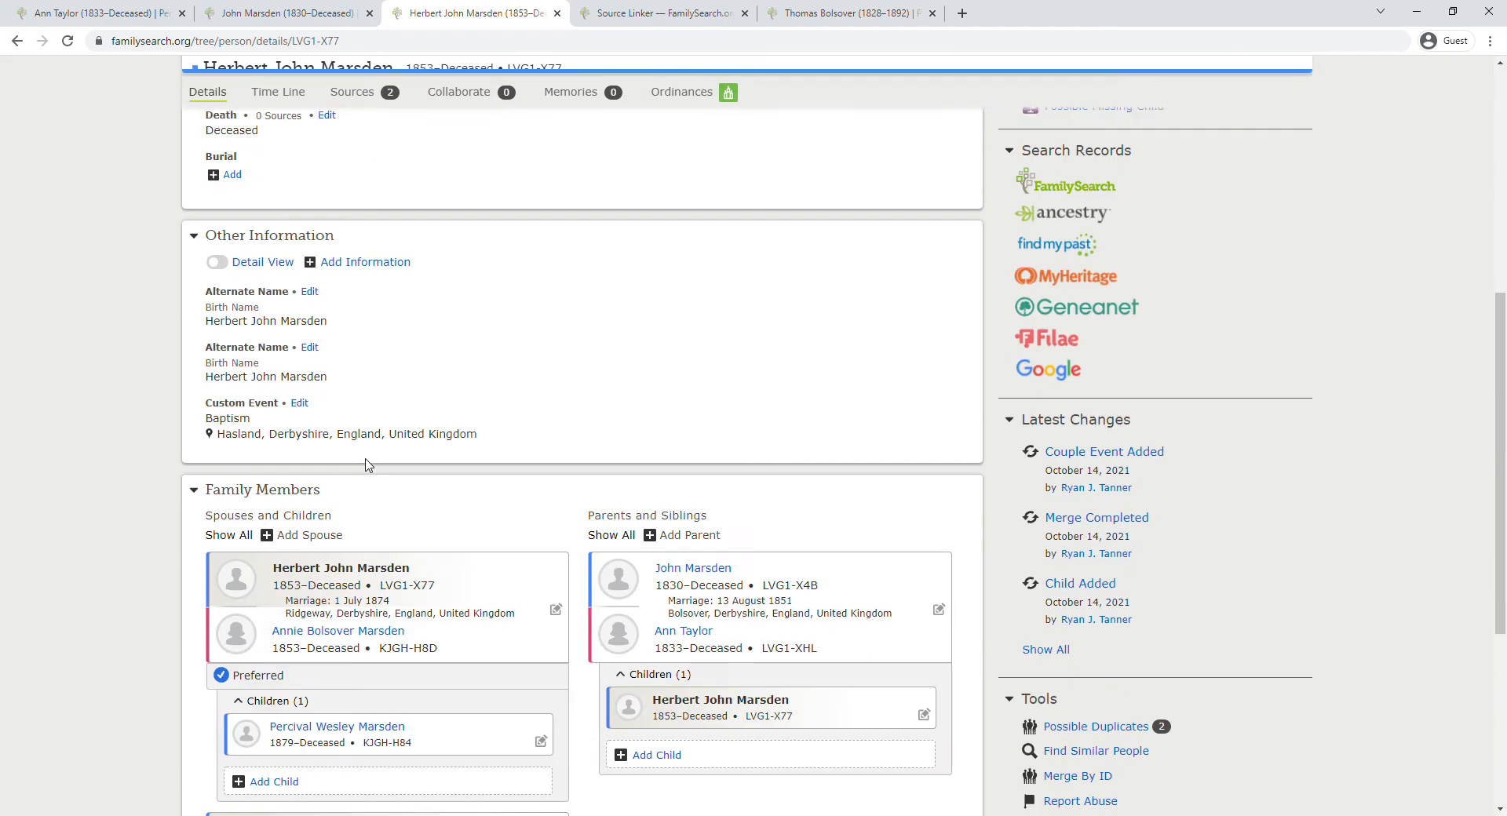
scroll(366, 464, down, 1)
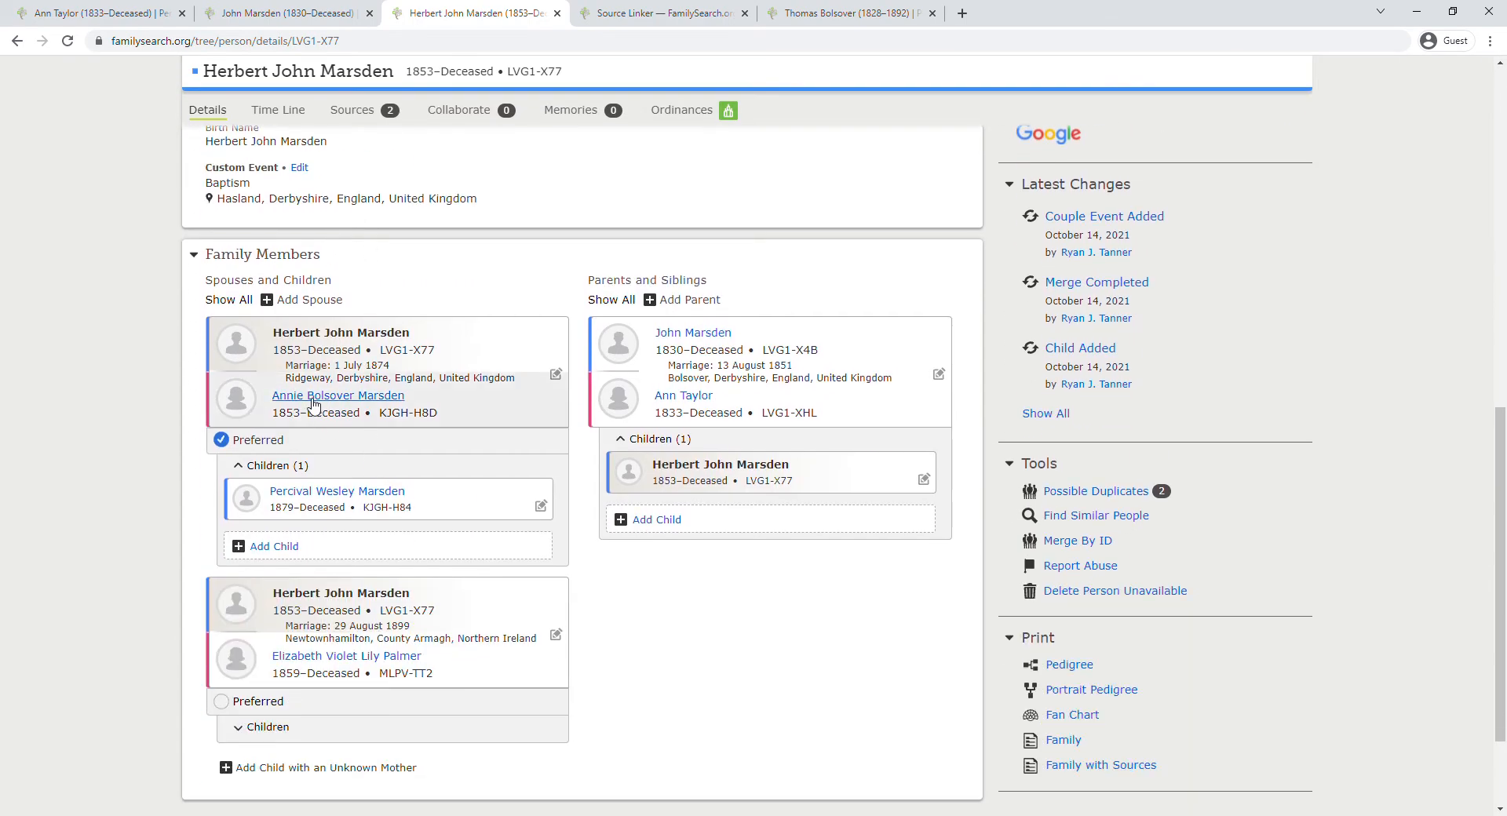
click(346, 403)
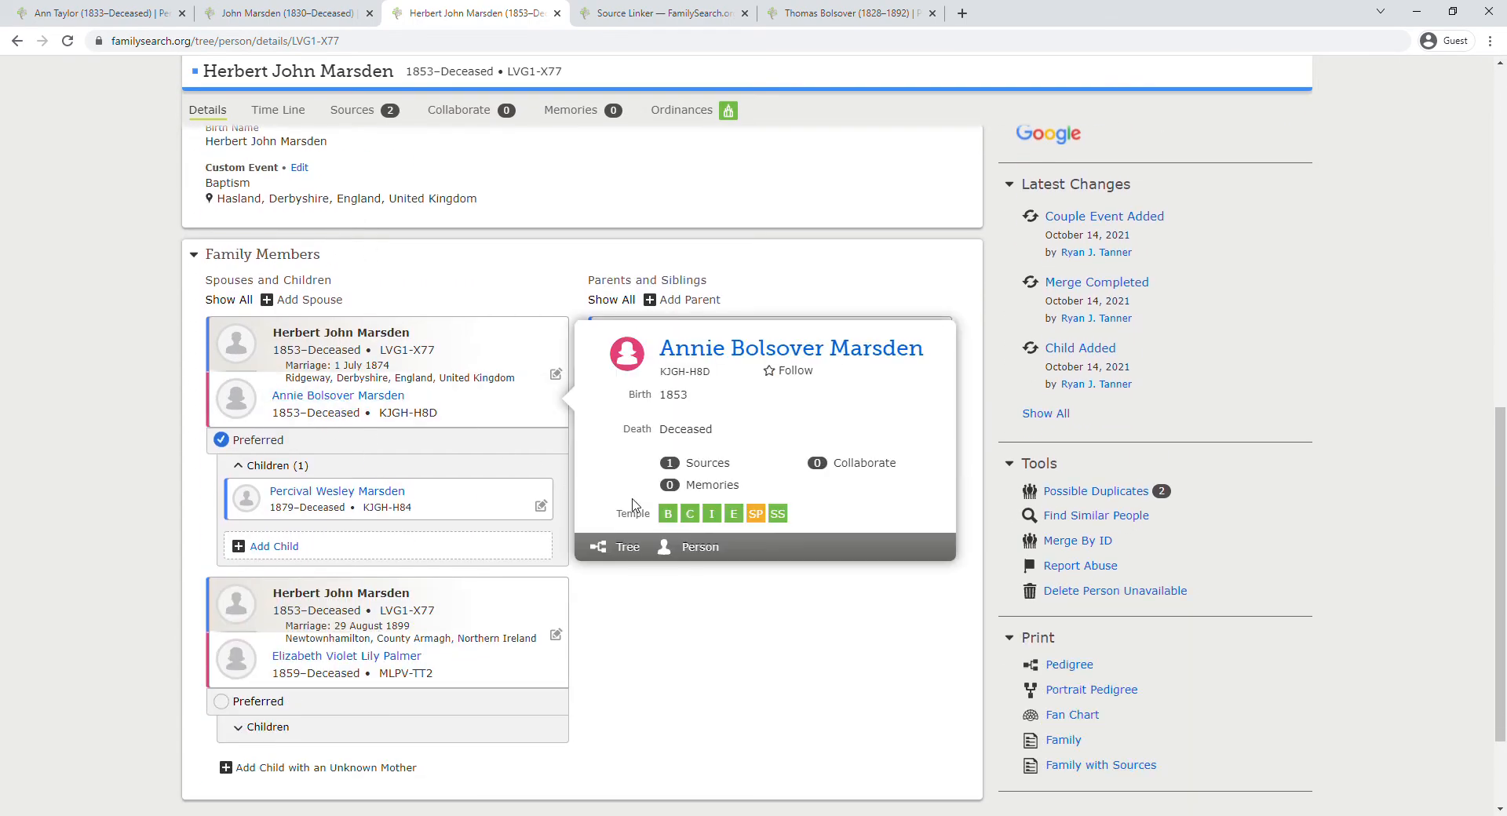
click(715, 540)
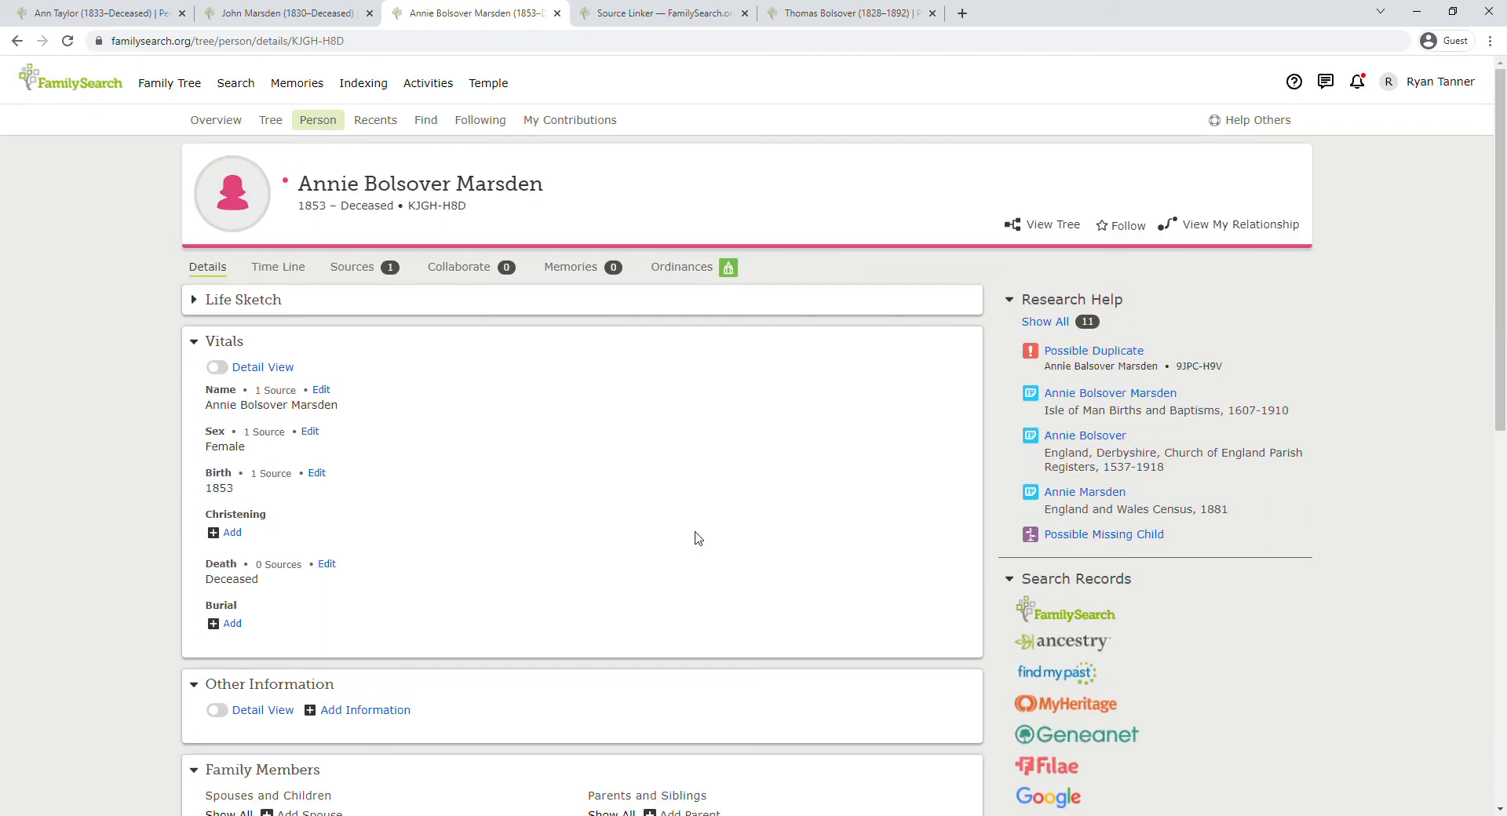
scroll(697, 536, down, 4)
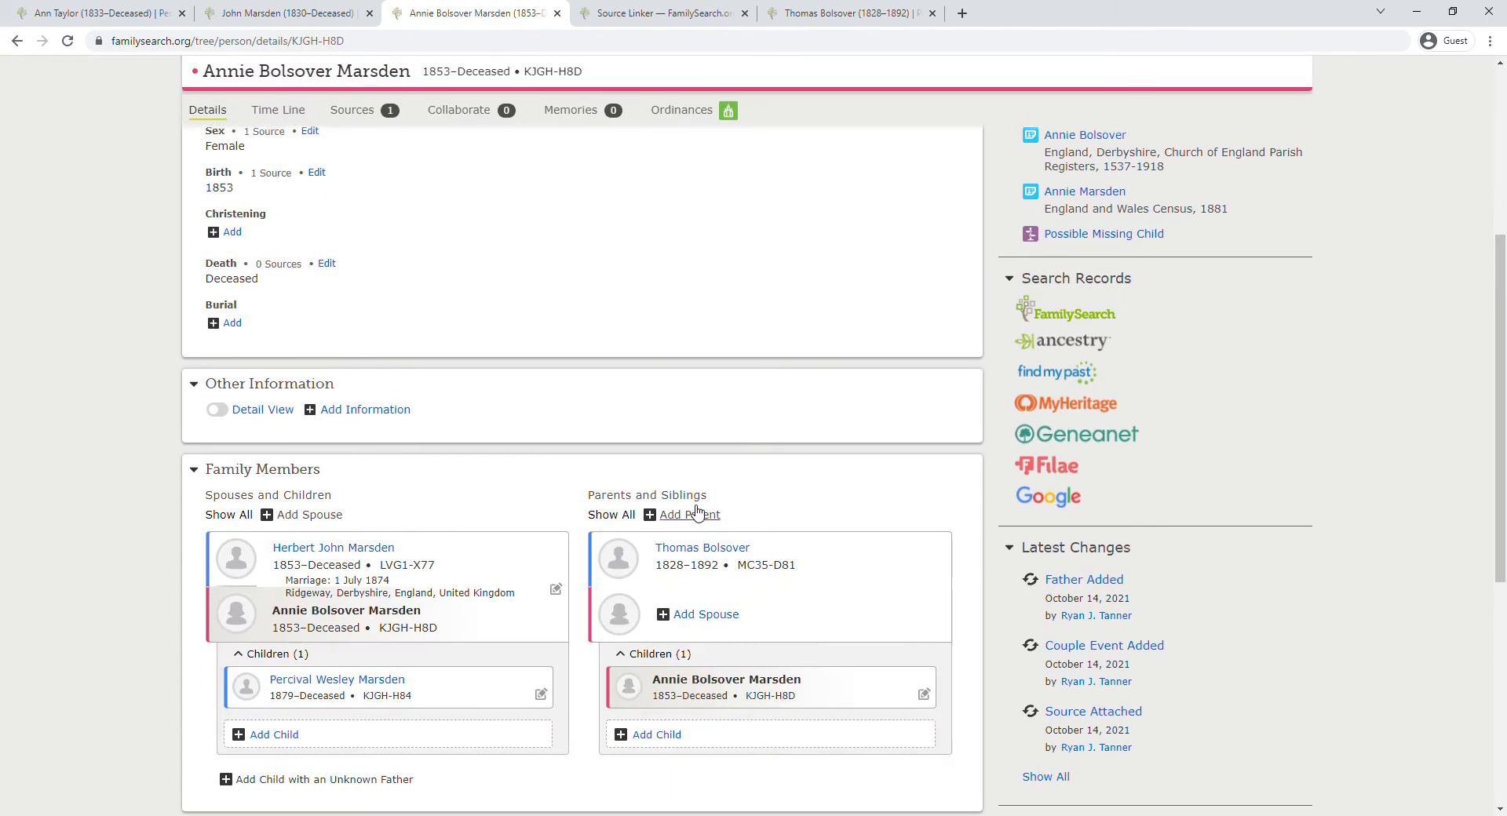
scroll(690, 514, up, 2)
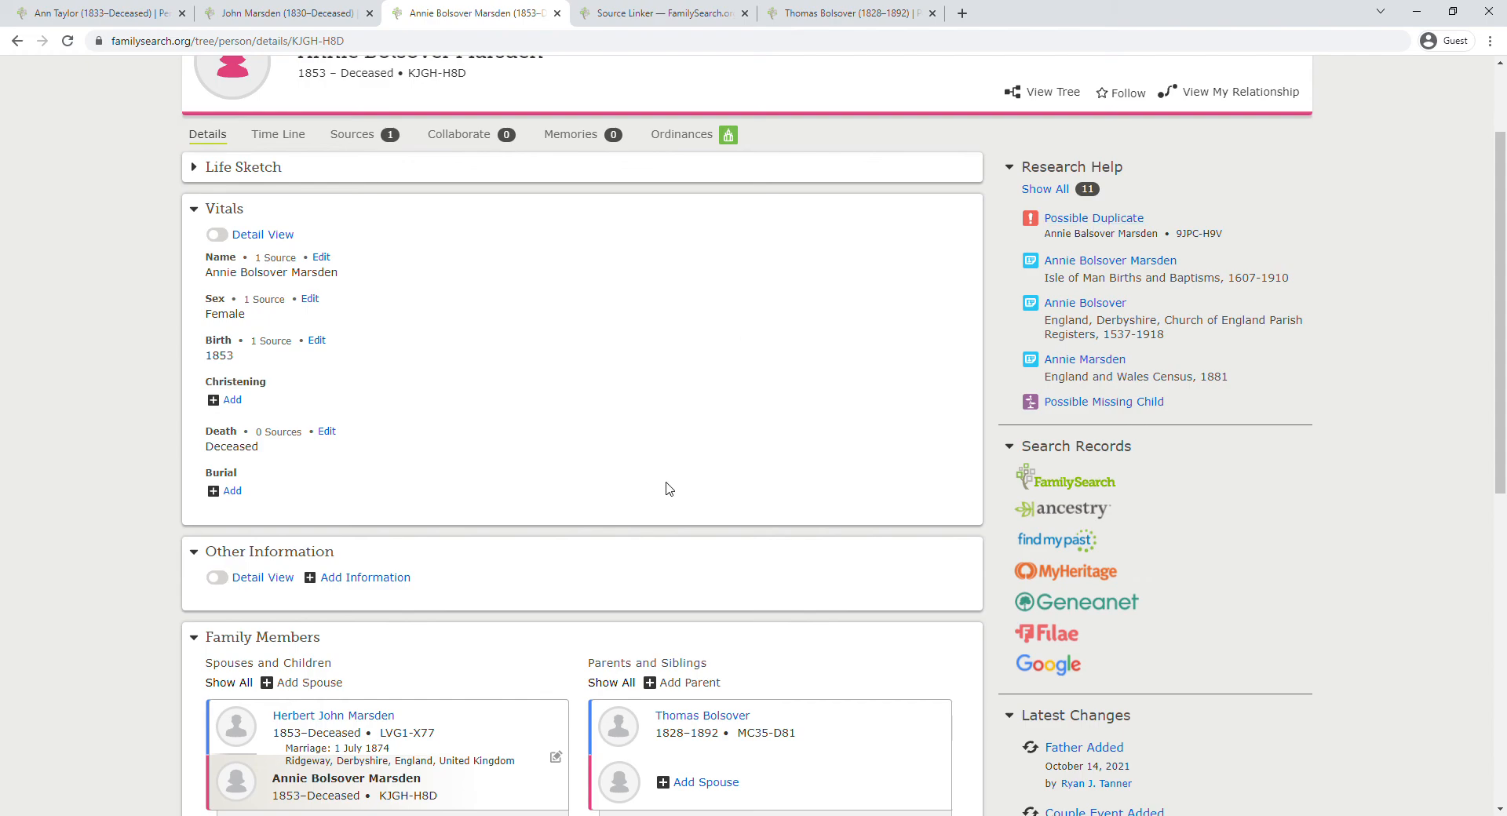
scroll(667, 488, down, 3)
Step: Open the person page of the father's daughter born in 1853 and examine her birth, residences, spouse and parents for a duplicate
click(801, 8)
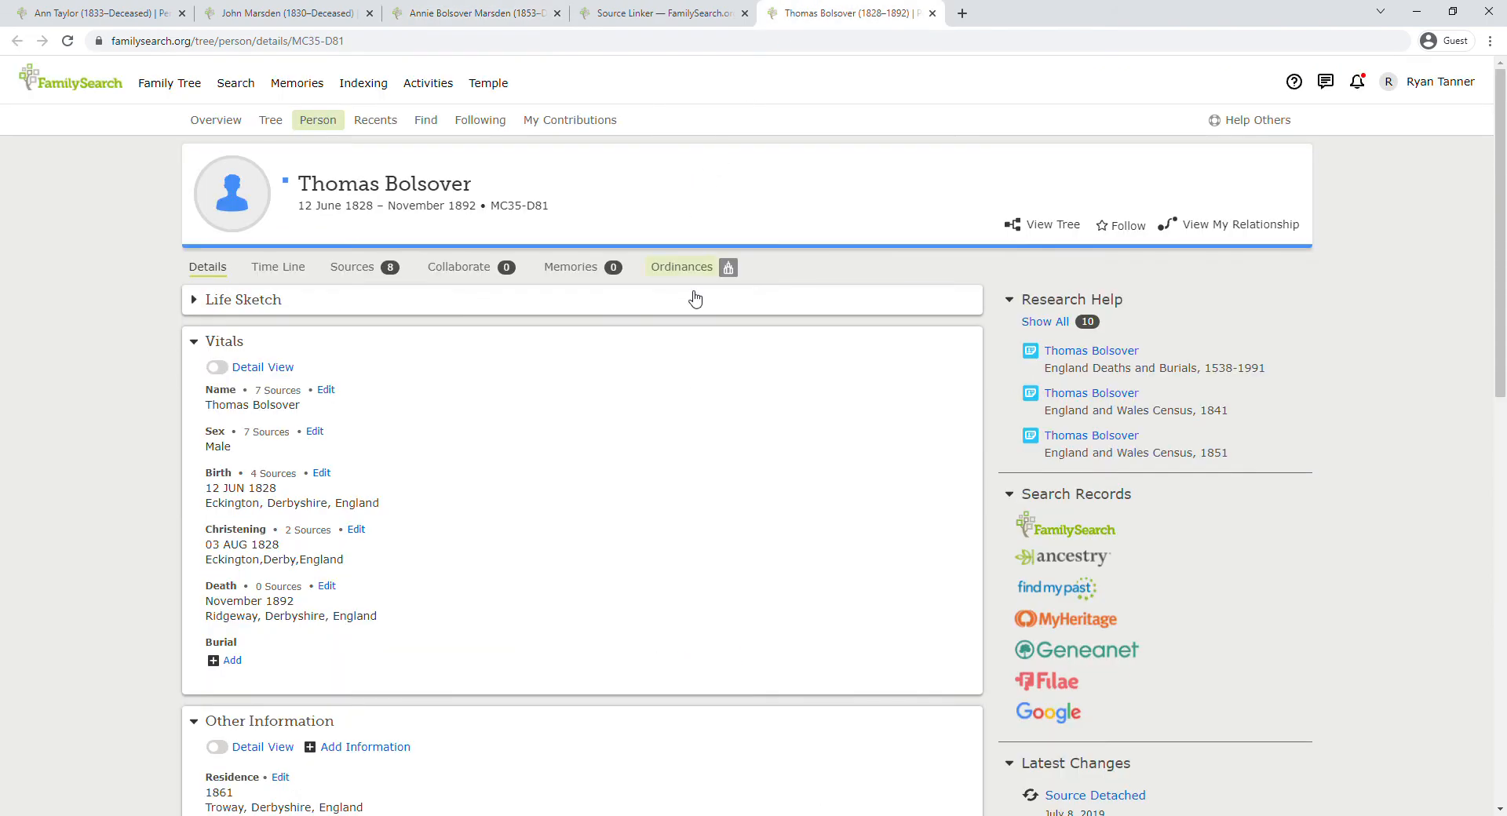
scroll(633, 457, down, 10)
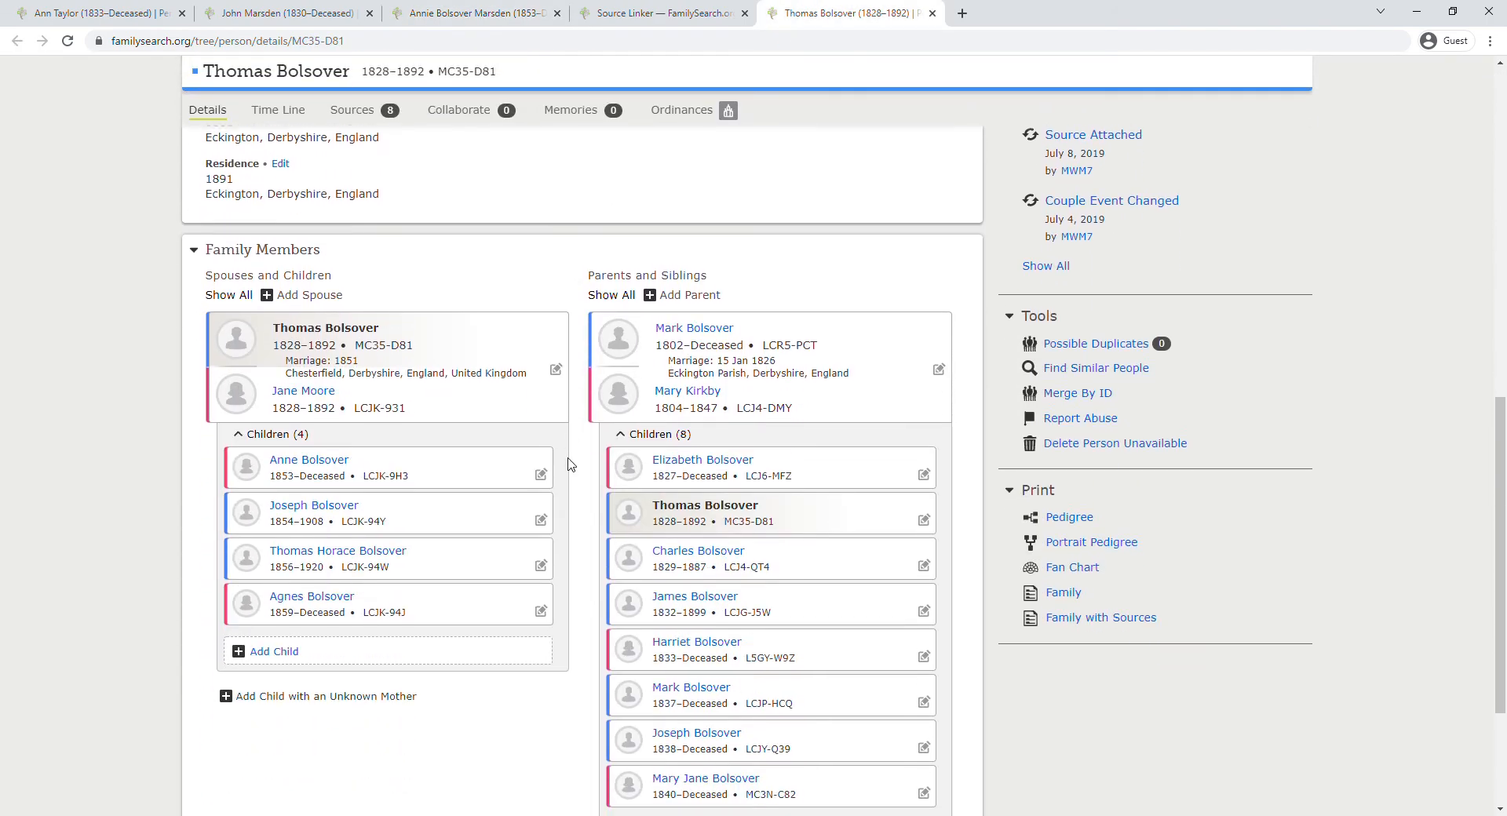
click(318, 467)
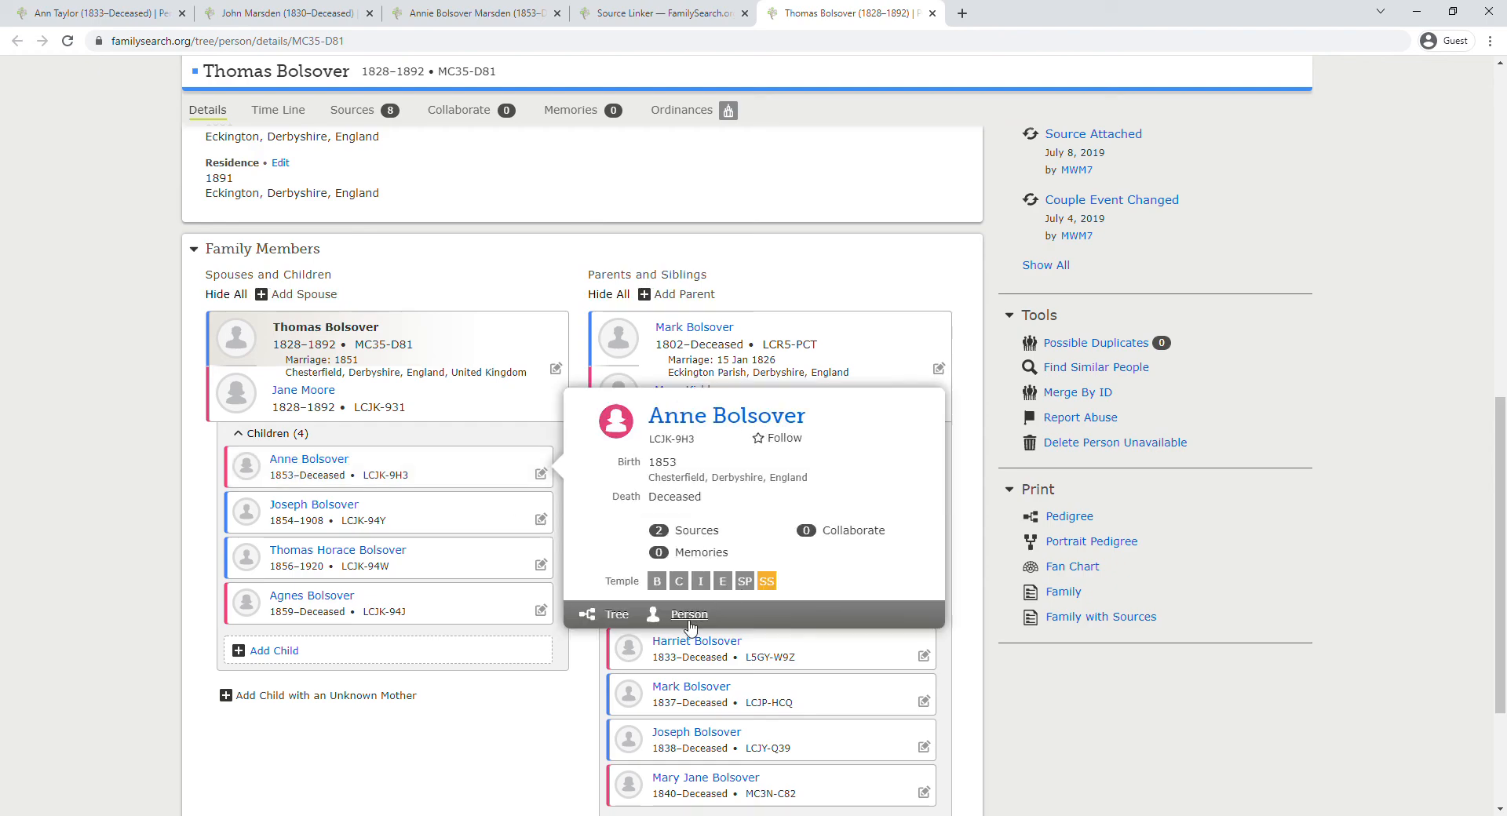
click(690, 617)
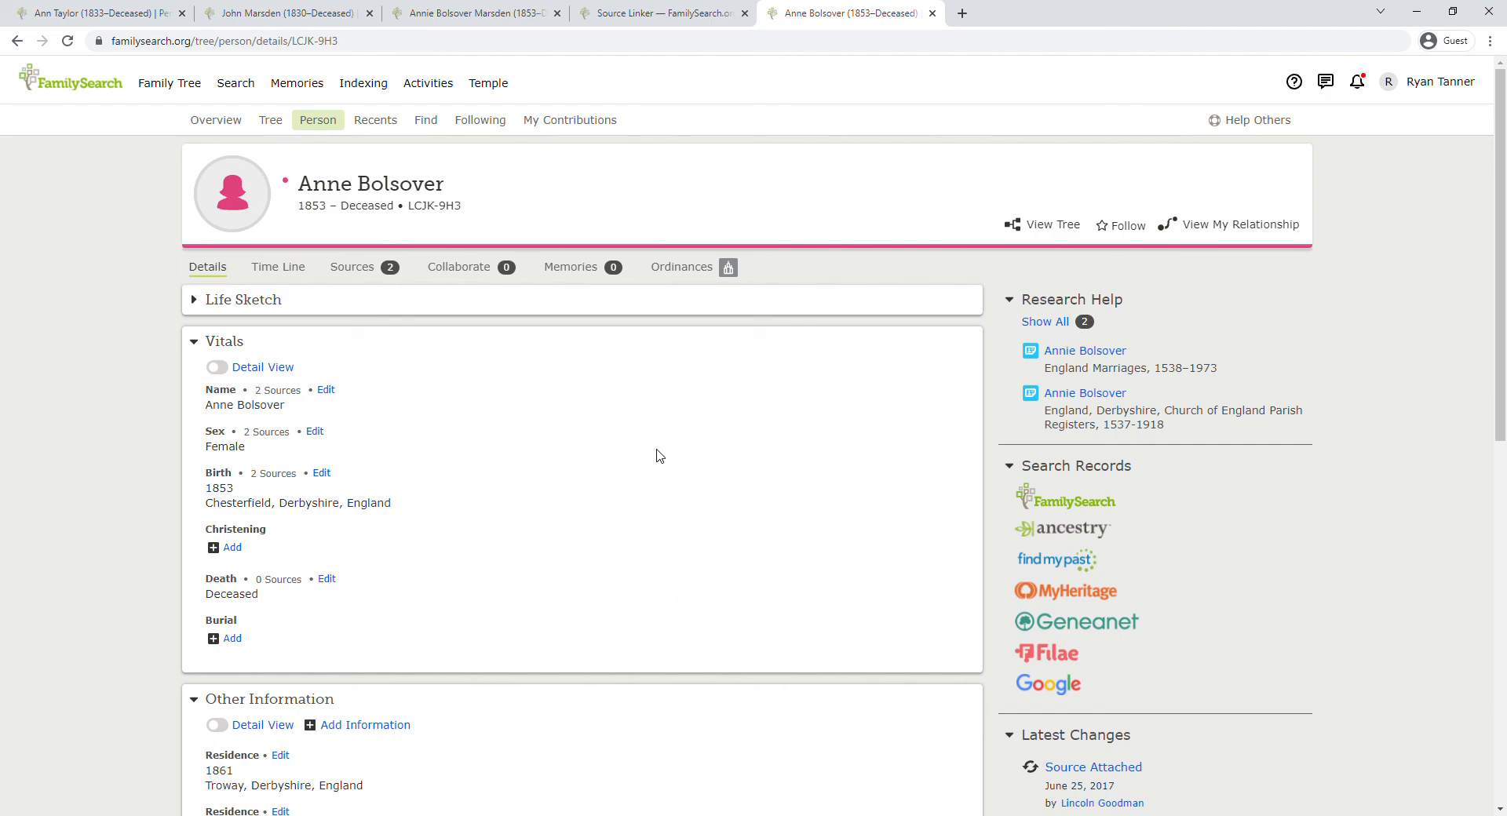
scroll(659, 456, down, 4)
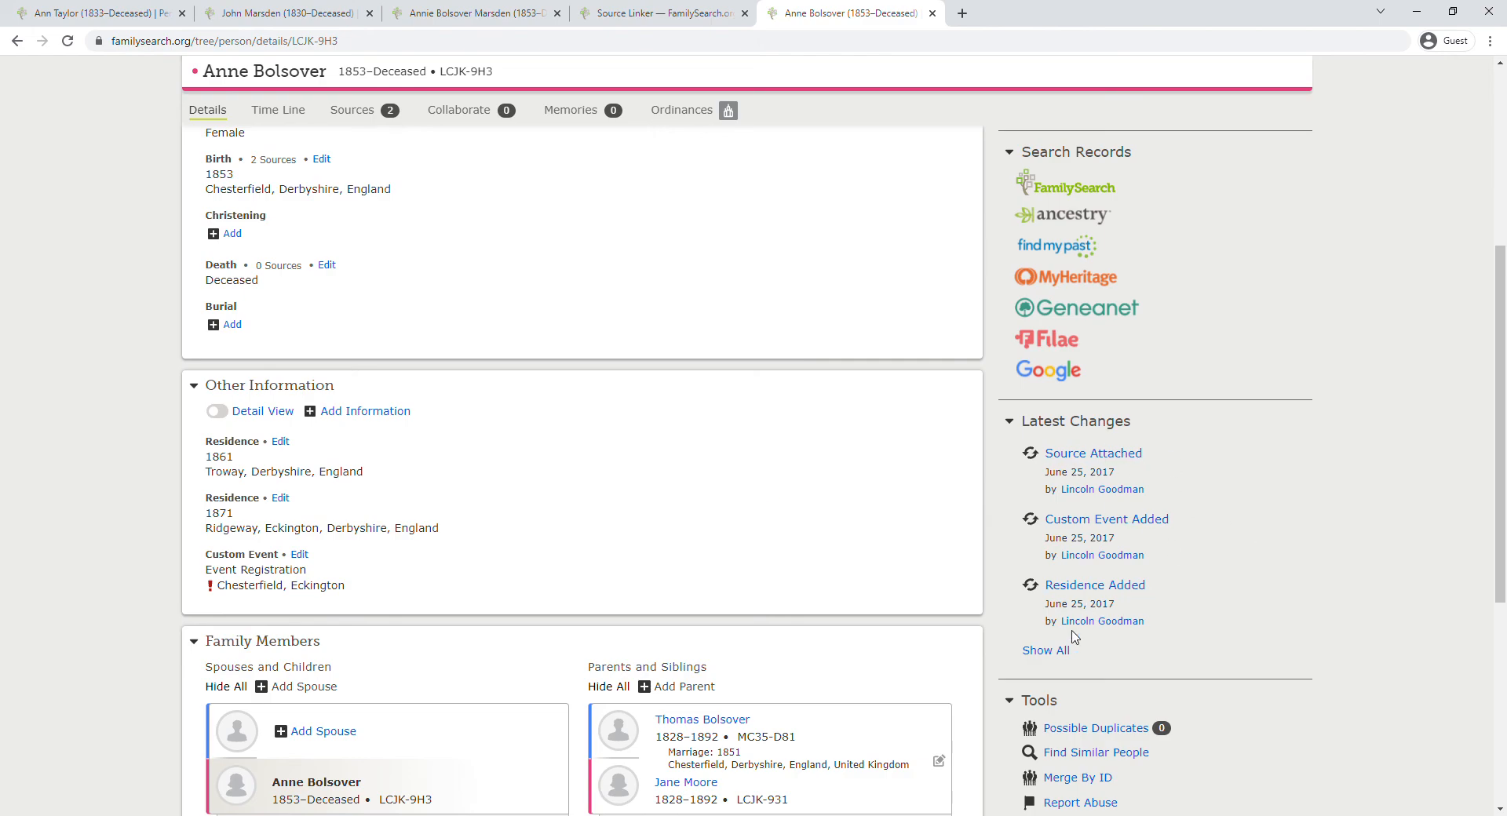
scroll(825, 518, down, 1)
scroll(824, 517, down, 1)
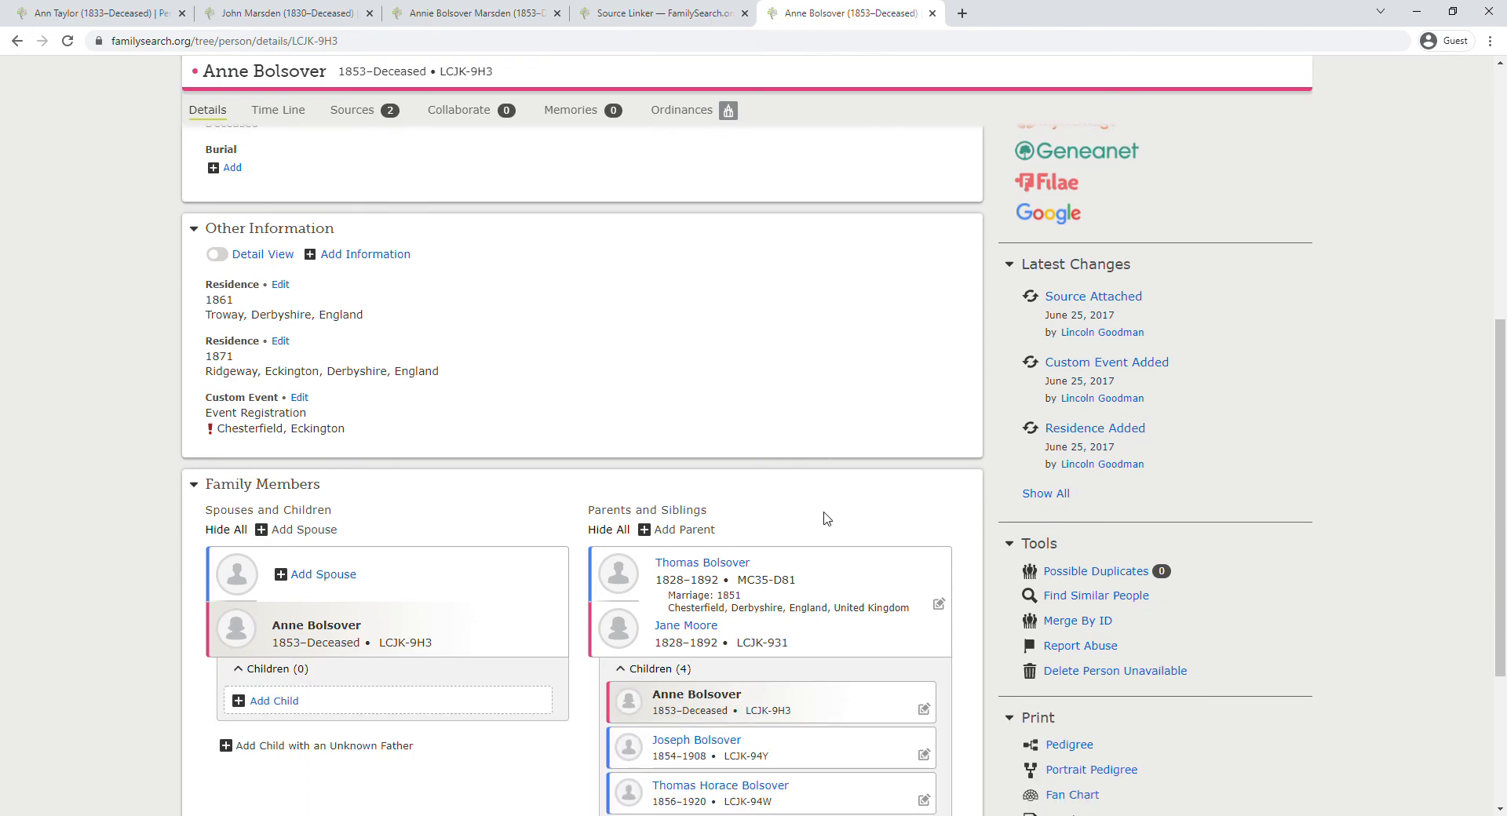
scroll(811, 467, down, 1)
scroll(810, 465, down, 1)
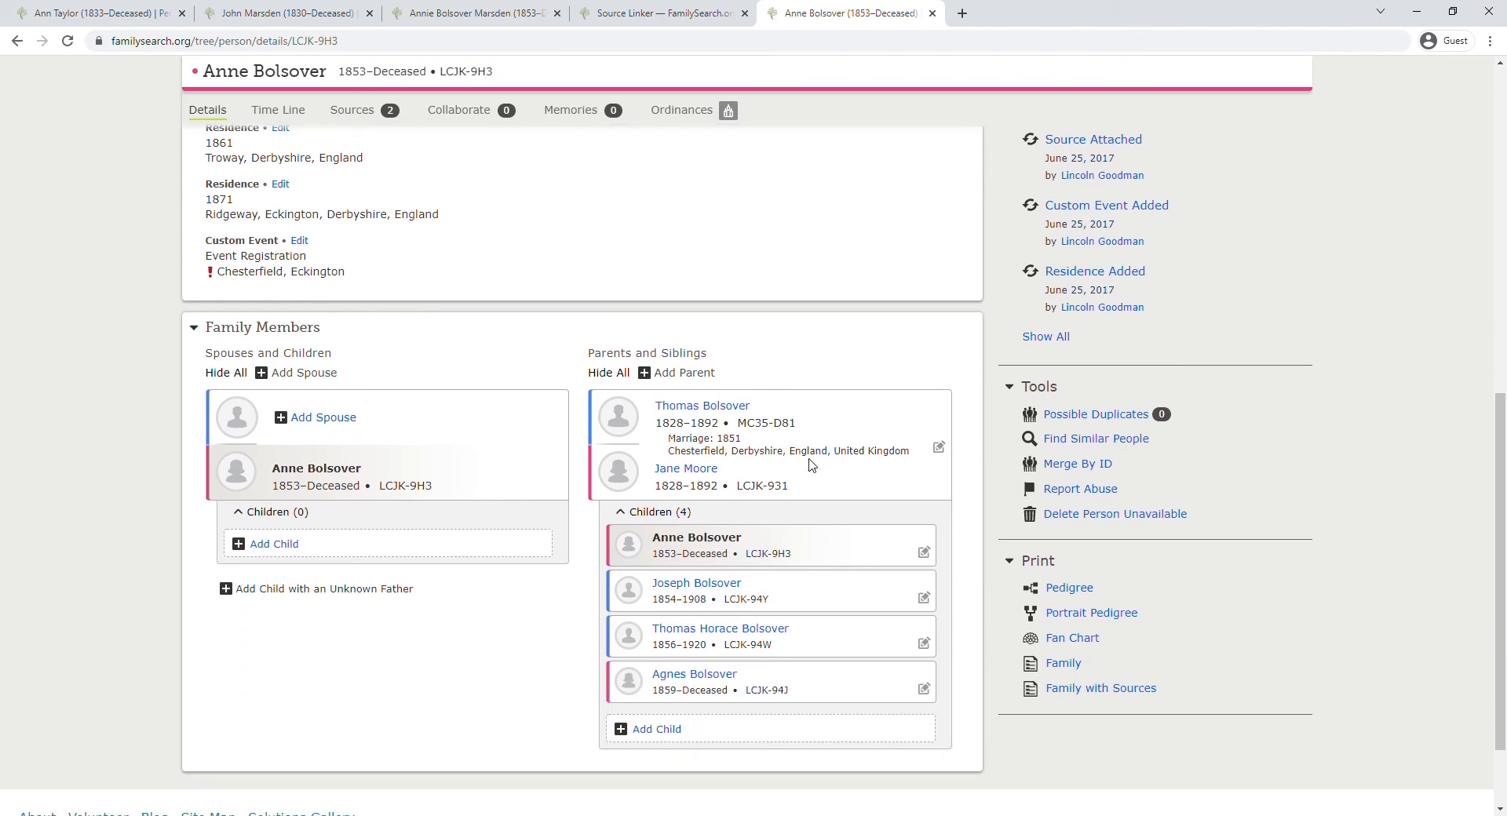
scroll(805, 393, up, 5)
Step: Close the finished source-linking page and copy the wife's person ID from her person page
click(658, 13)
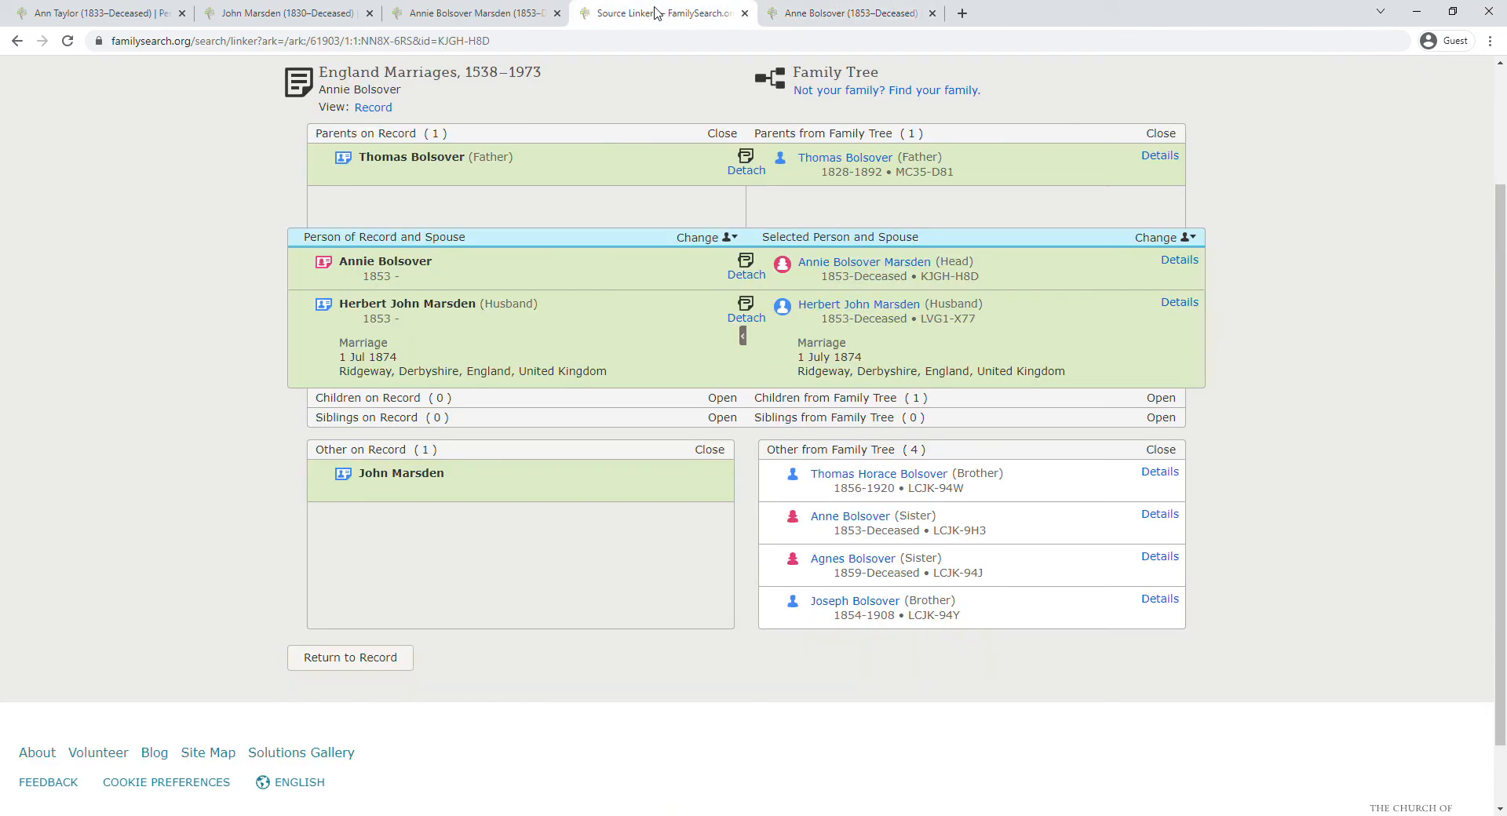
click(744, 14)
click(500, 13)
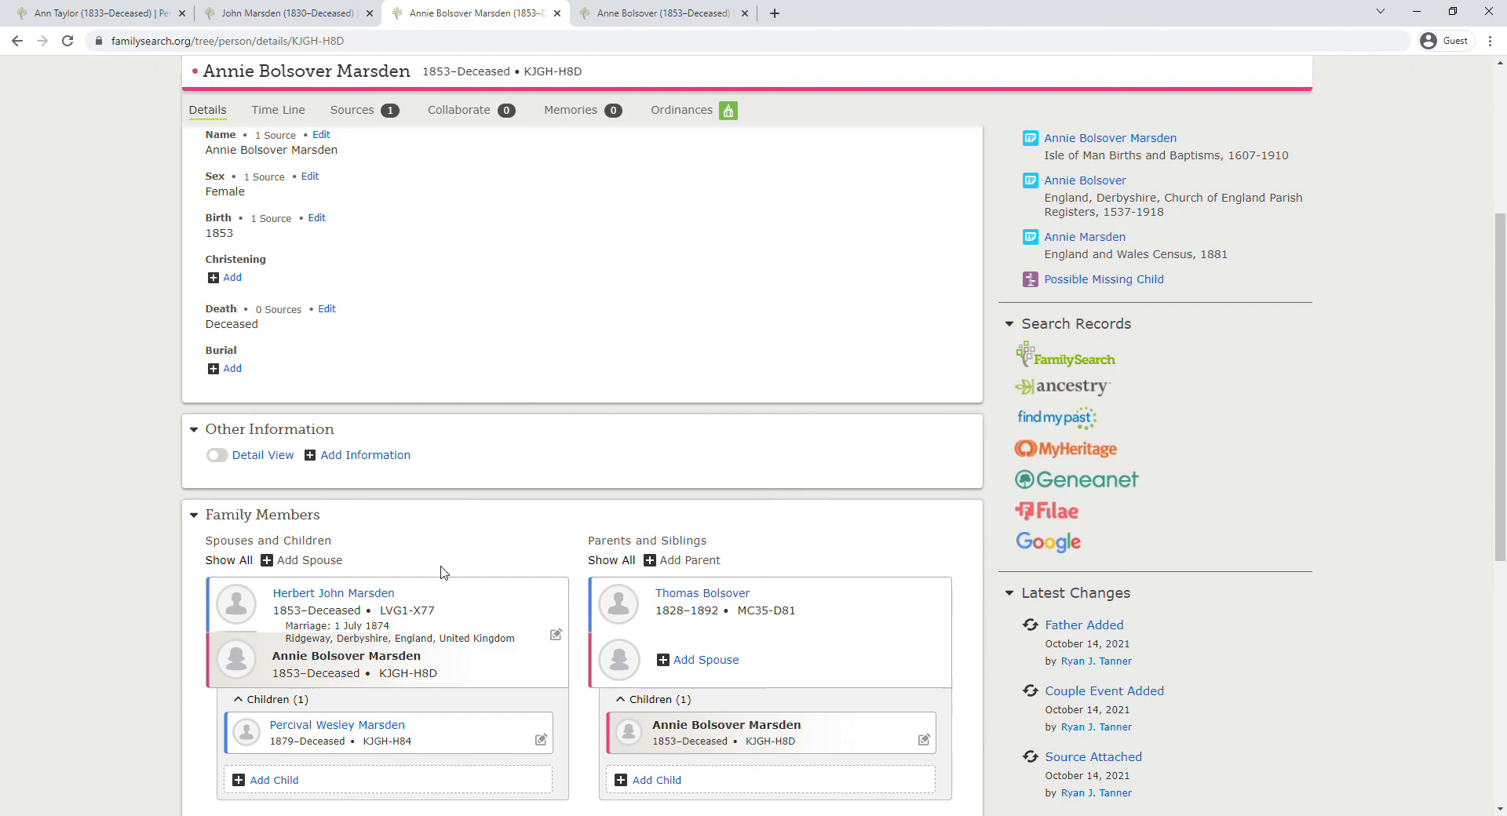
scroll(440, 553, down, 5)
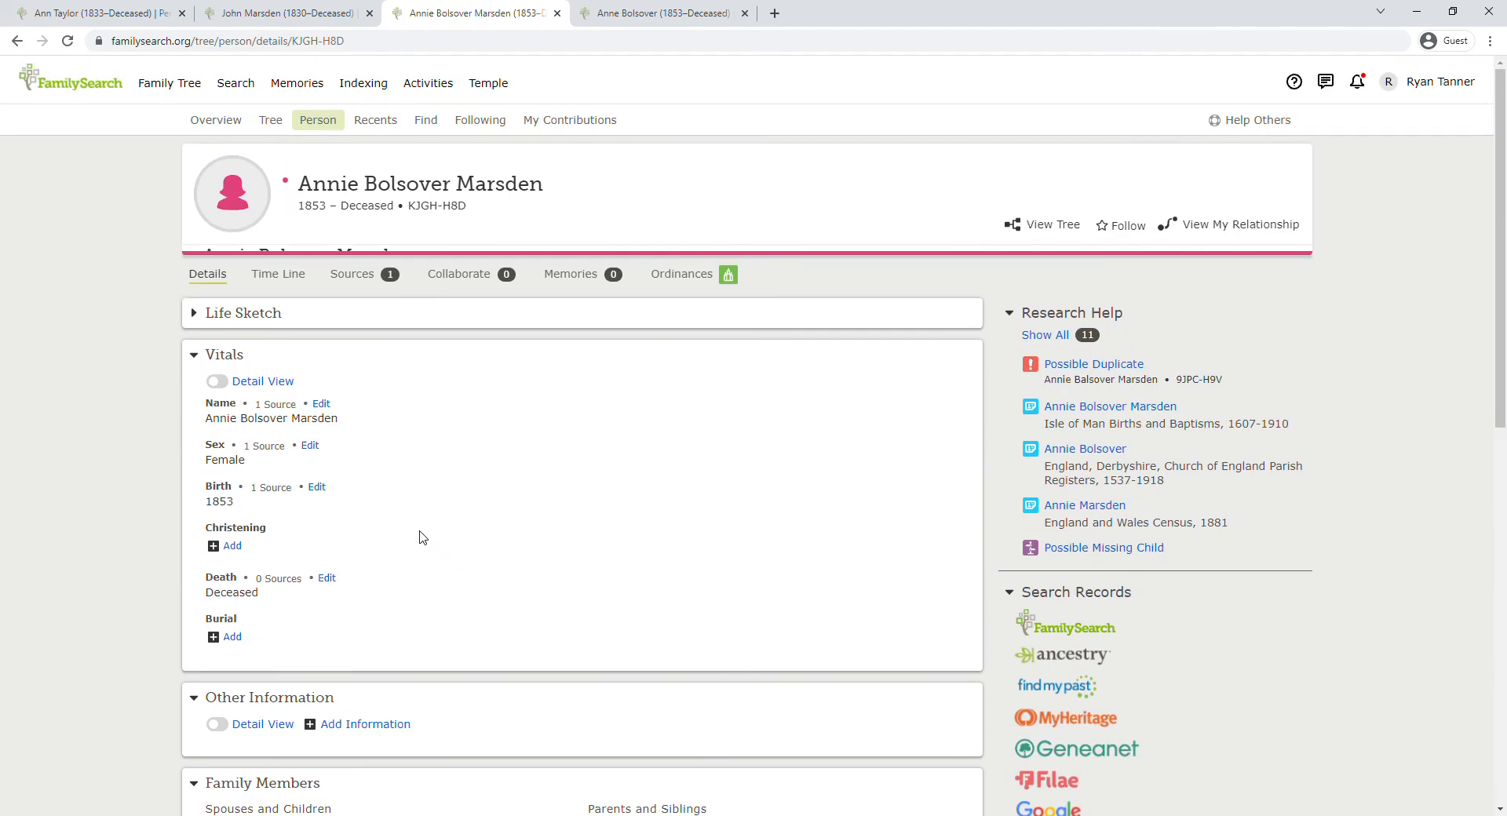
click(436, 207)
Step: Start a merge by ID for the father's daughter born in 1853, entering the wife's person ID as the possible duplicate
click(621, 22)
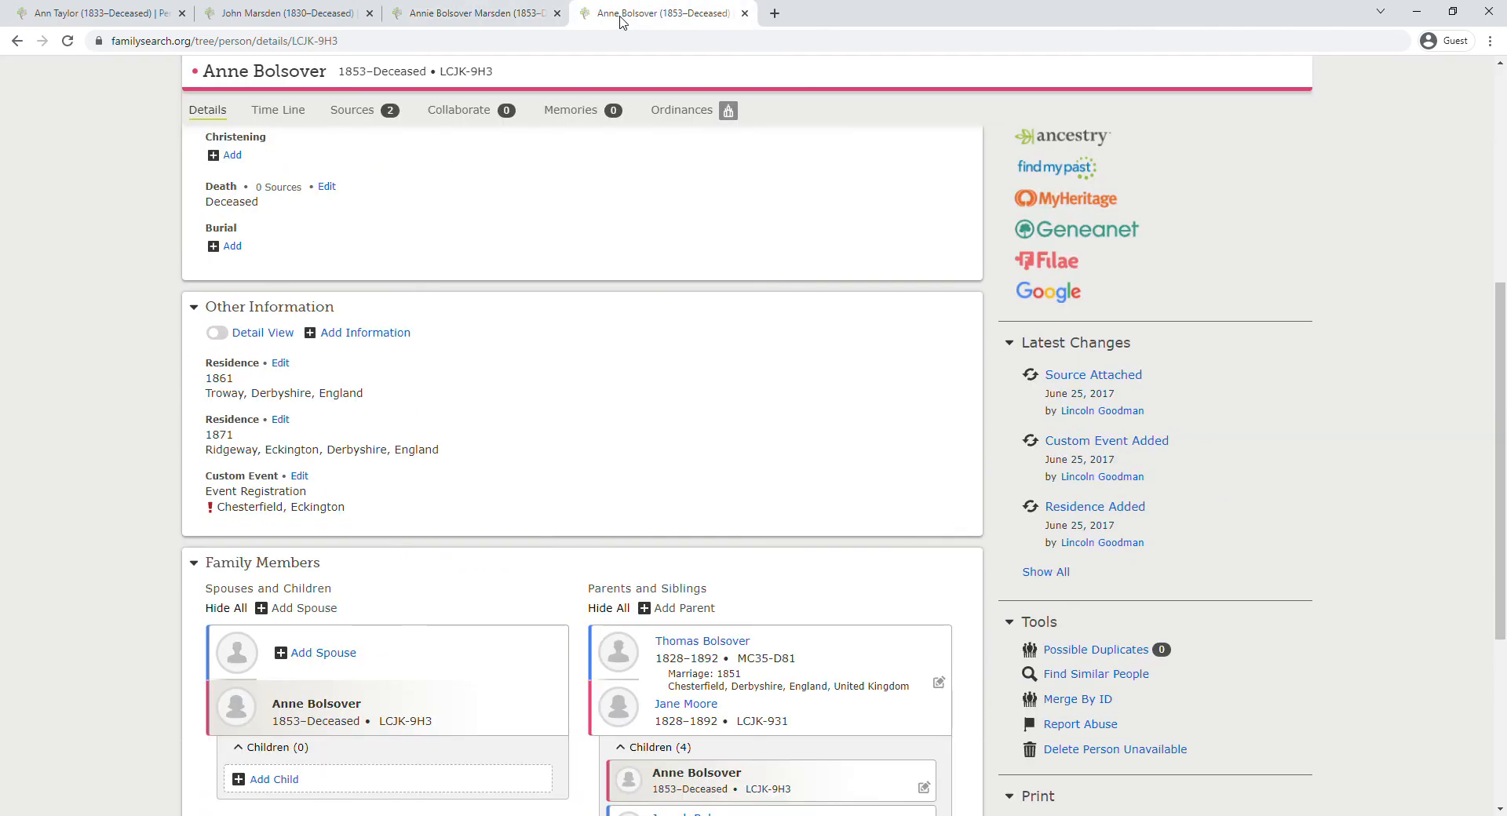
scroll(956, 384, down, 5)
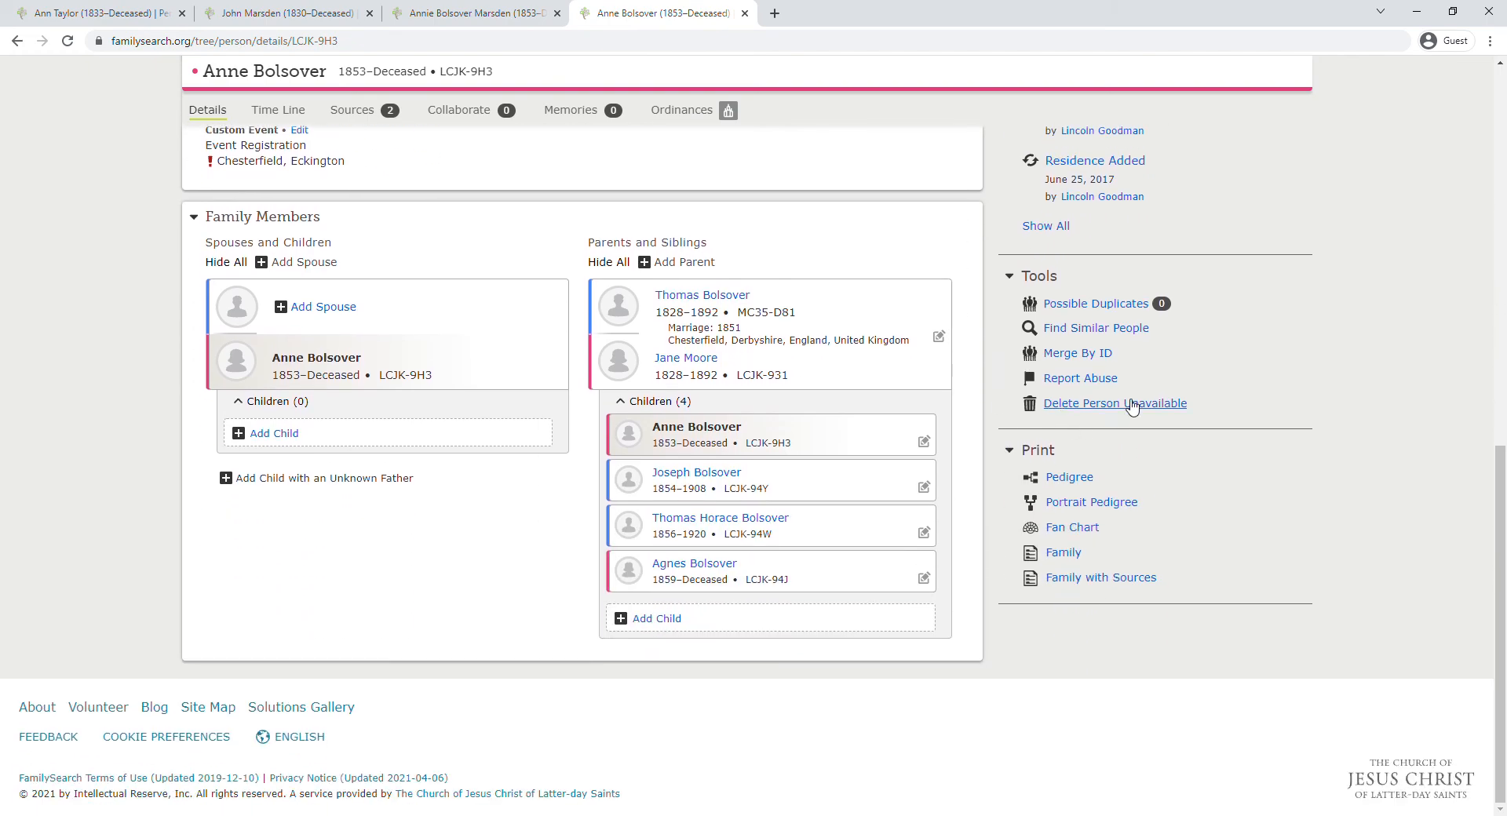
click(1090, 354)
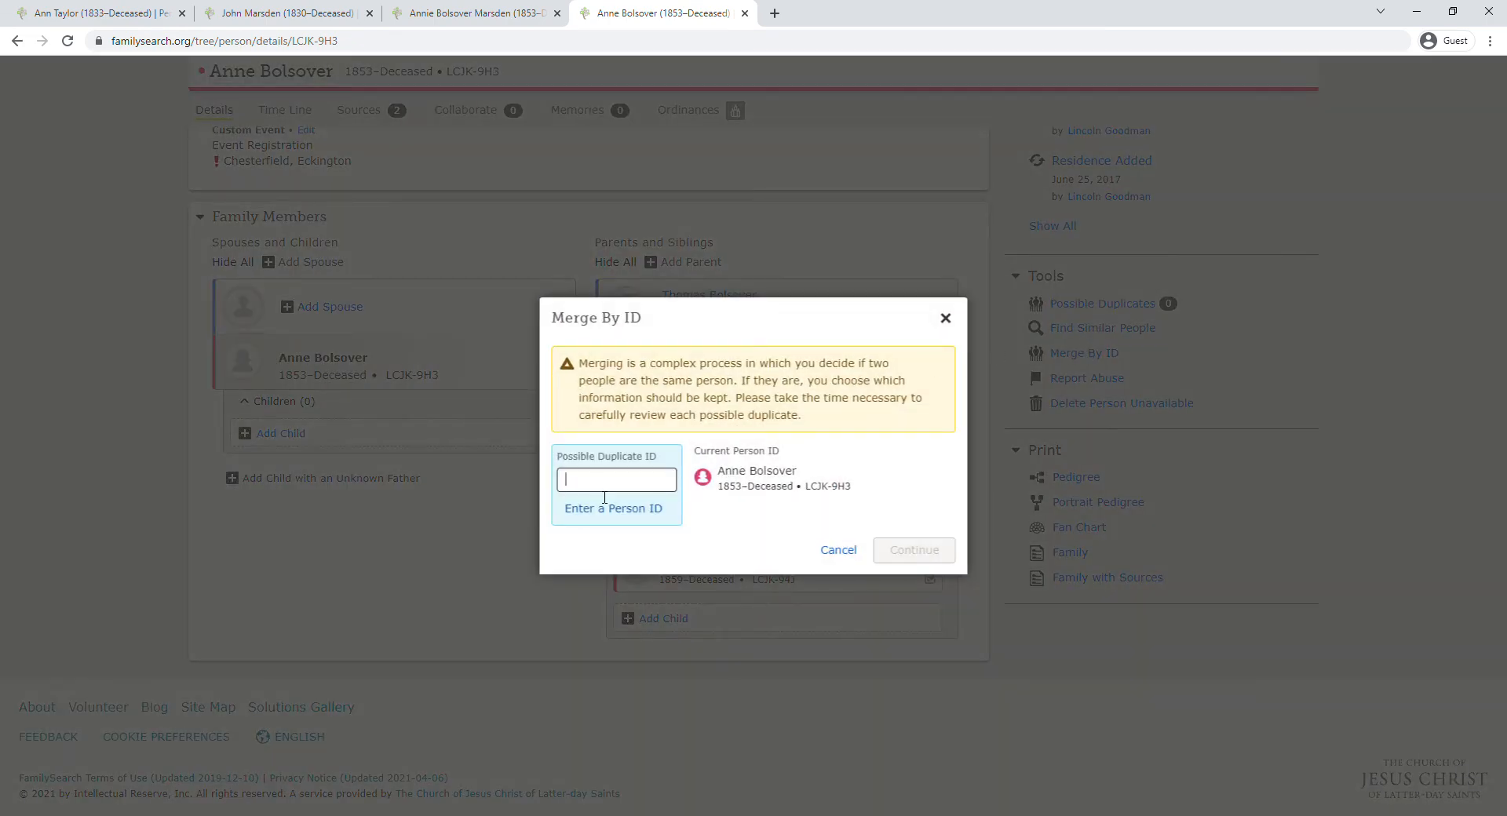
text(KJGH-H8D)
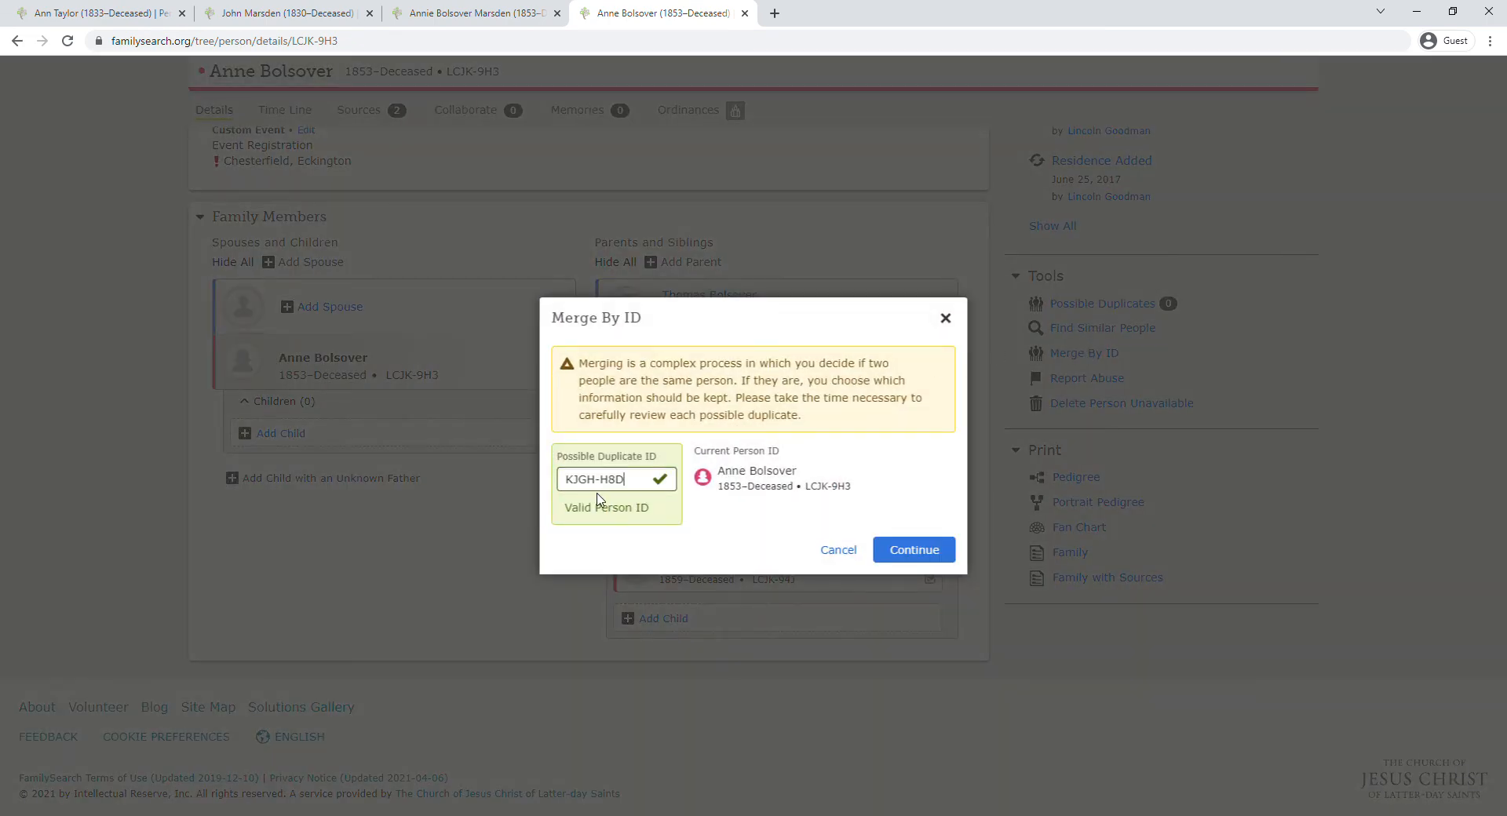
click(937, 553)
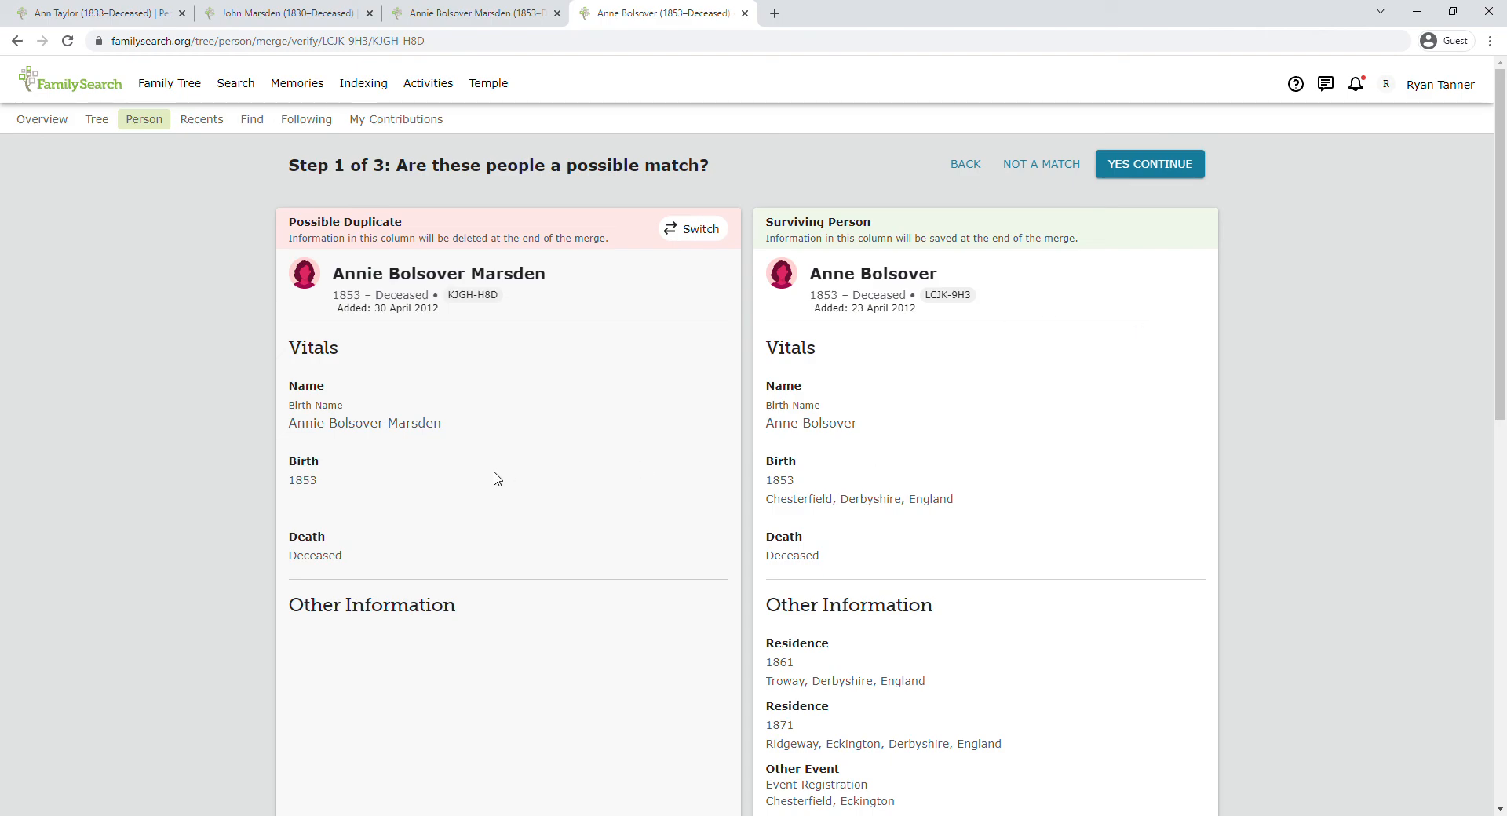
Step: Compare the family and sources of the possible duplicate and surviving person, and confirm that the two are a match
scroll(952, 419, down, 6)
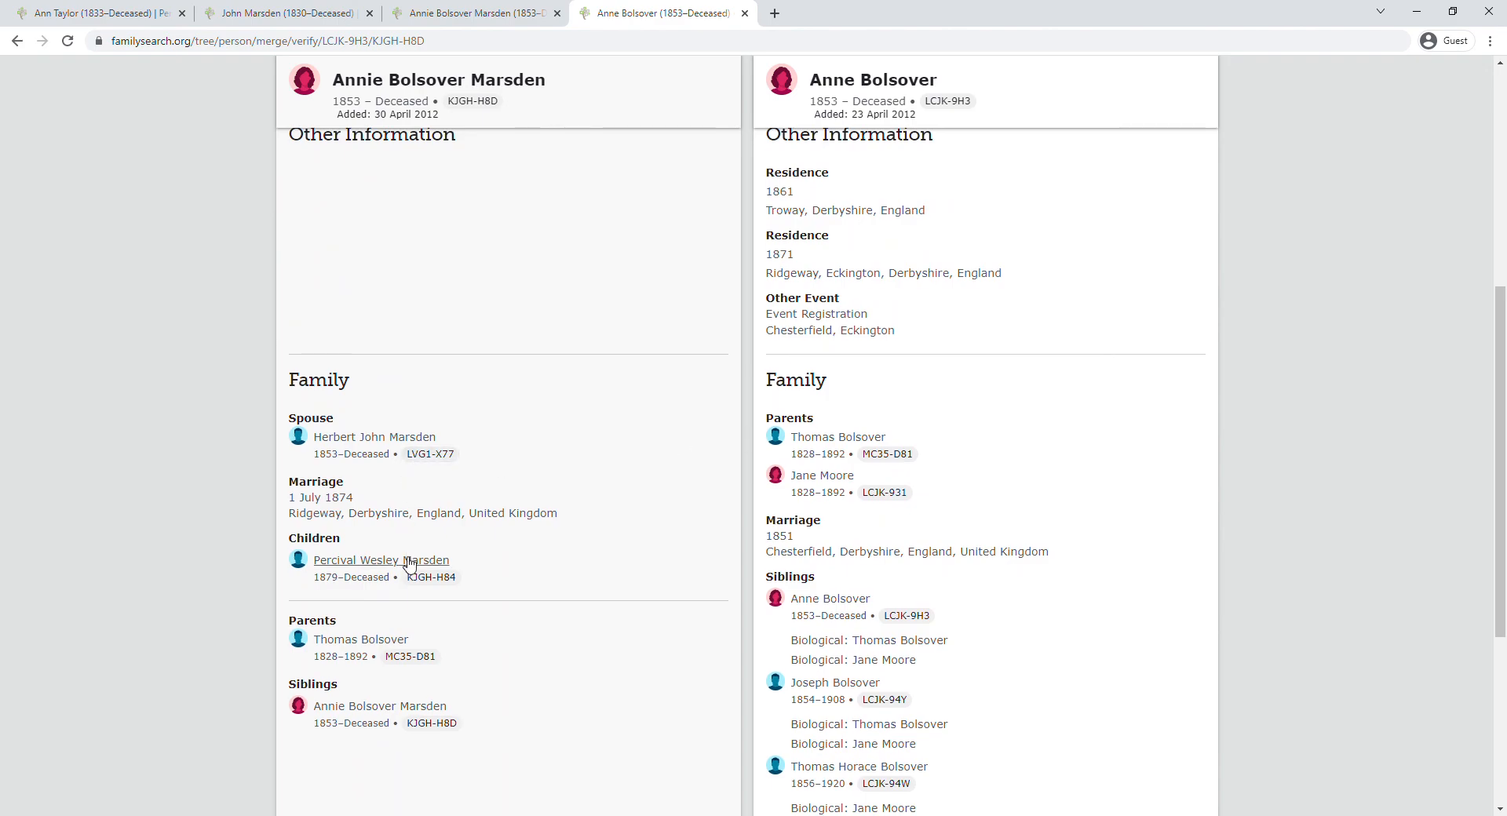
scroll(401, 561, down, 1)
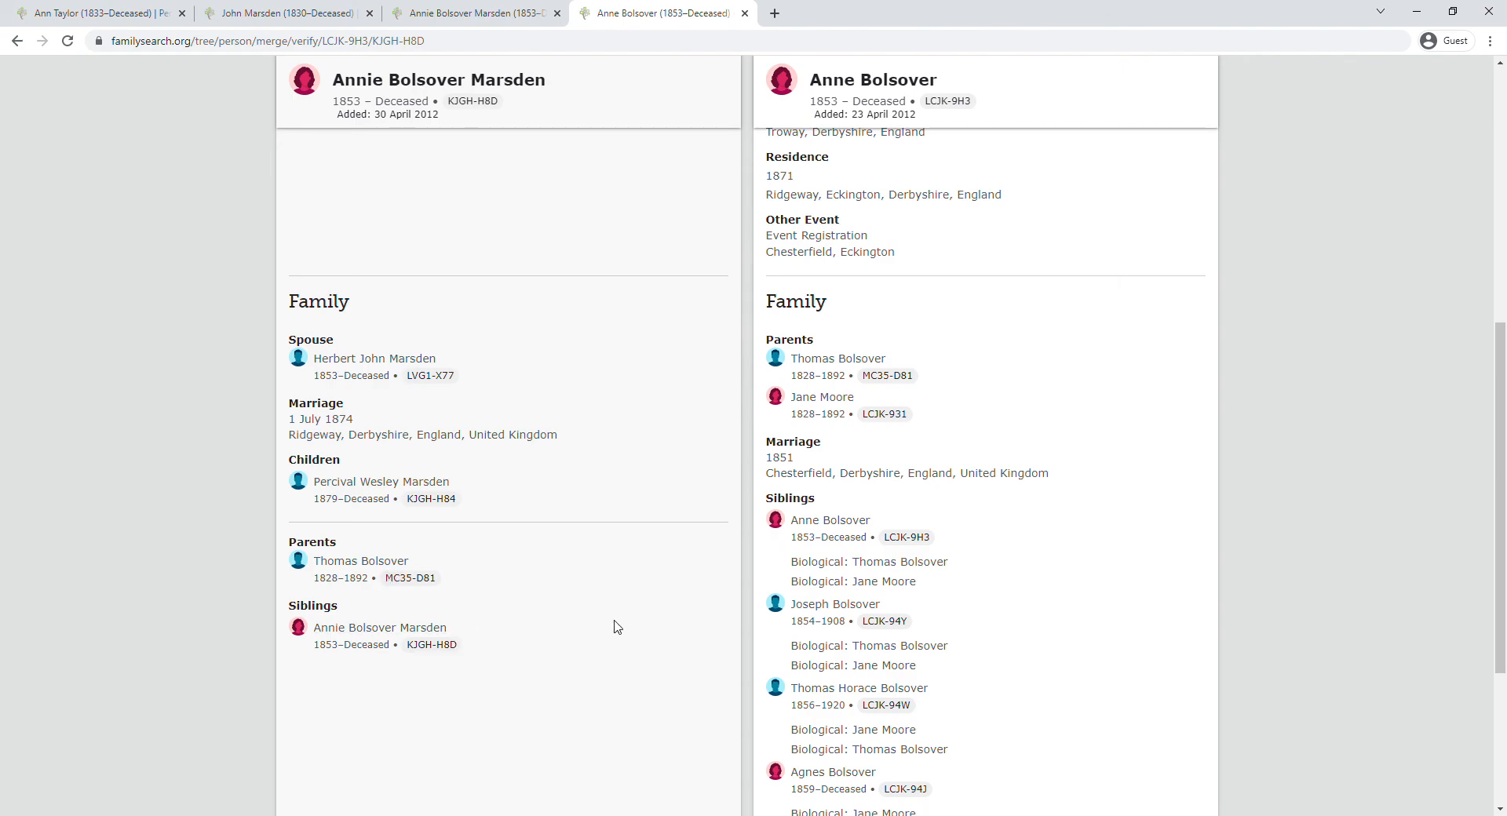
scroll(621, 626, down, 3)
click(1142, 781)
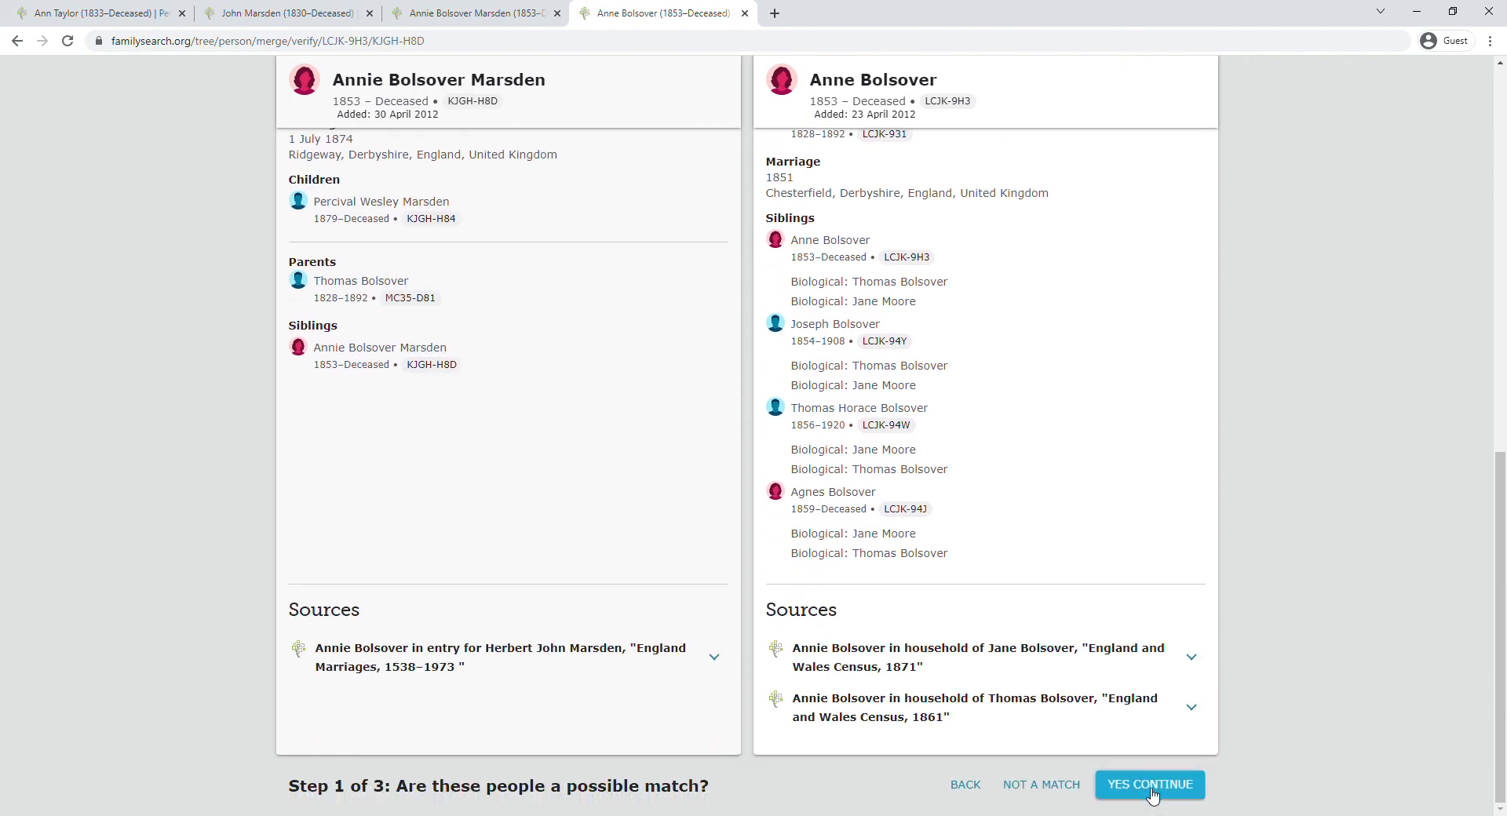
Step: Review the information kept on the surviving person and finish the merge with the suggested reason "All vital information and relationships match"
scroll(981, 389, down, 9)
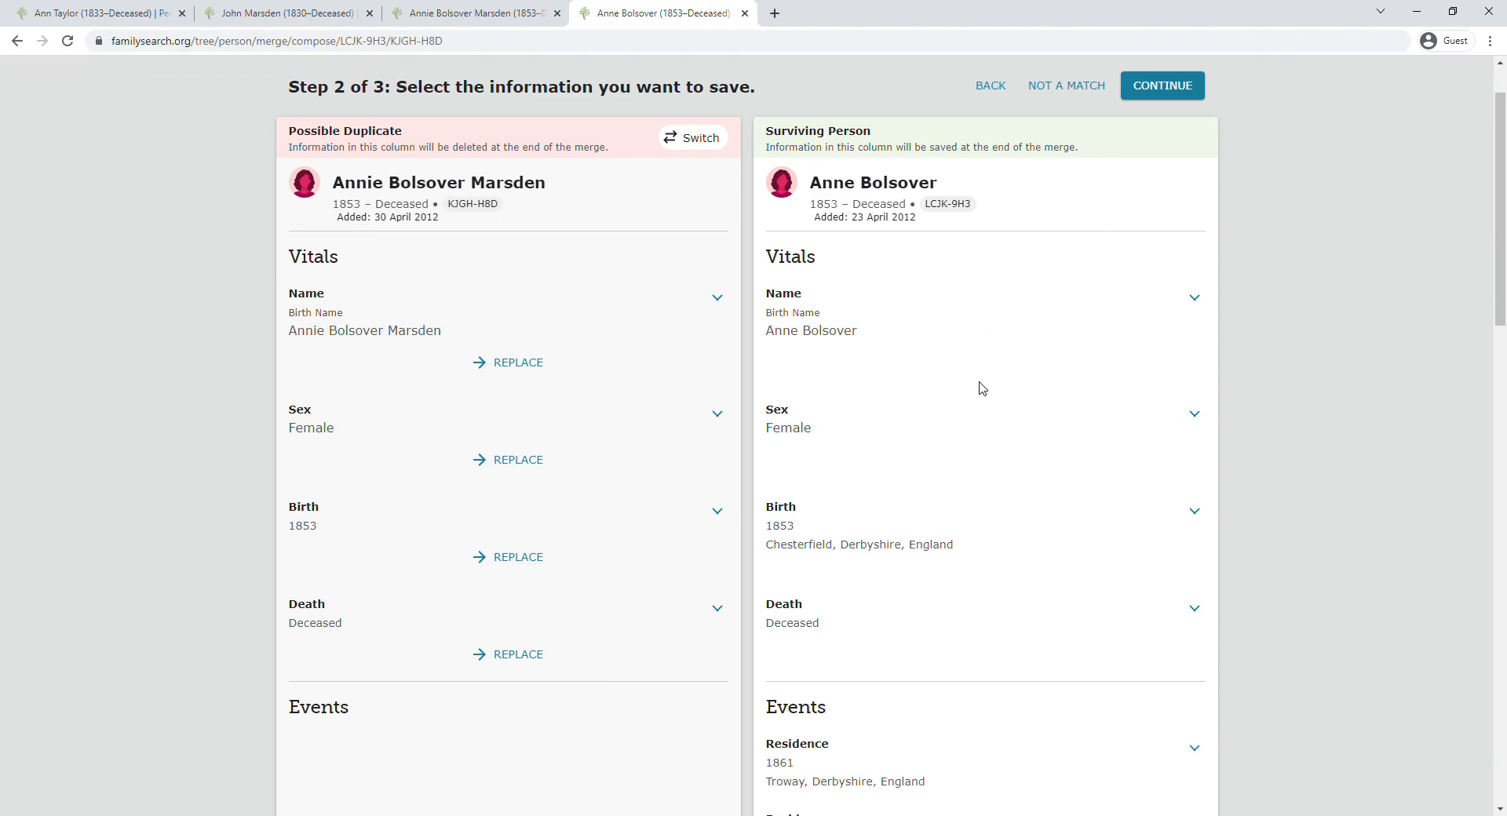
scroll(971, 401, down, 5)
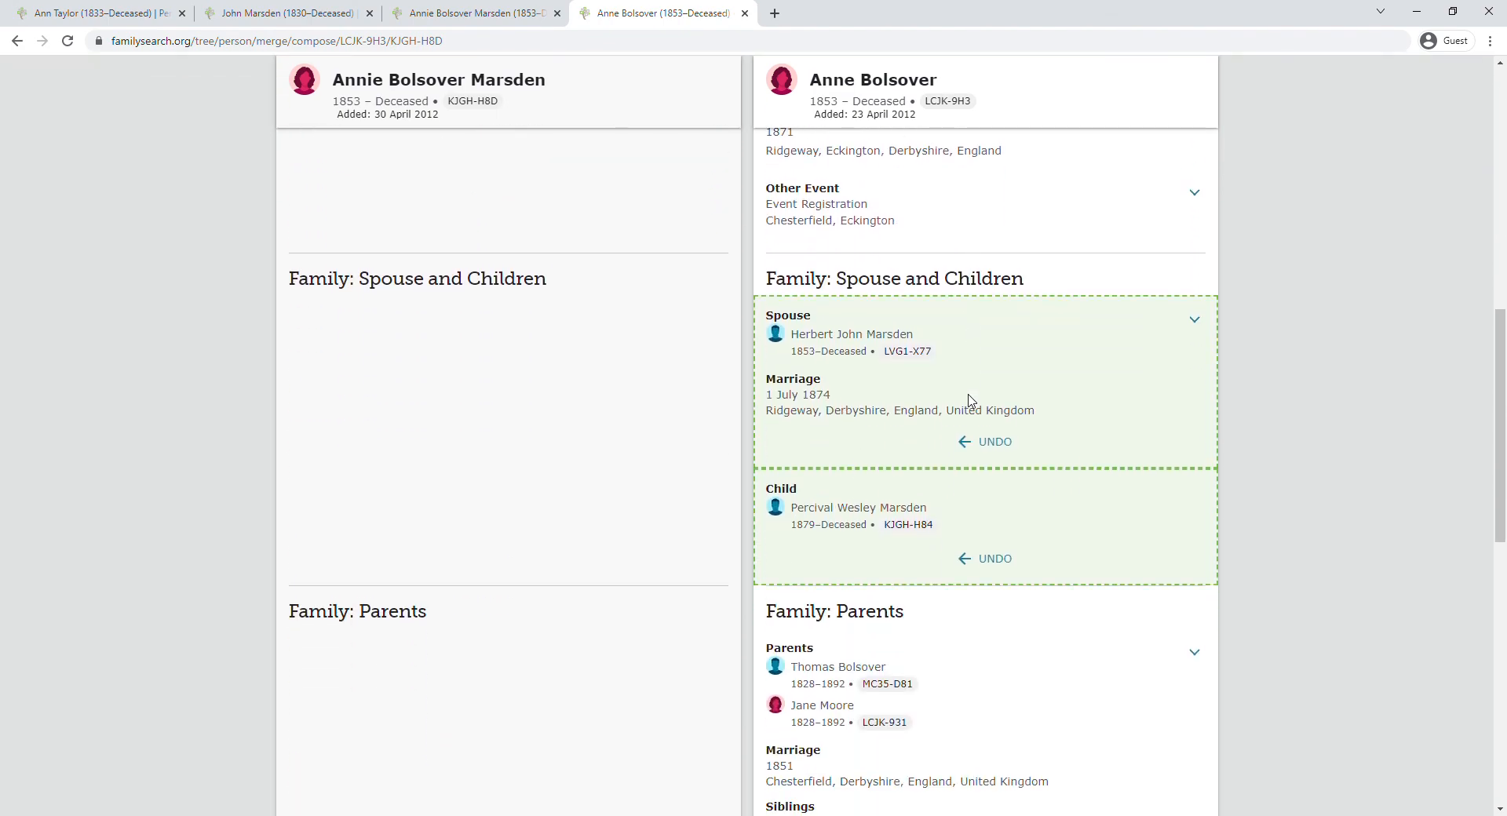
scroll(971, 402, up, 2)
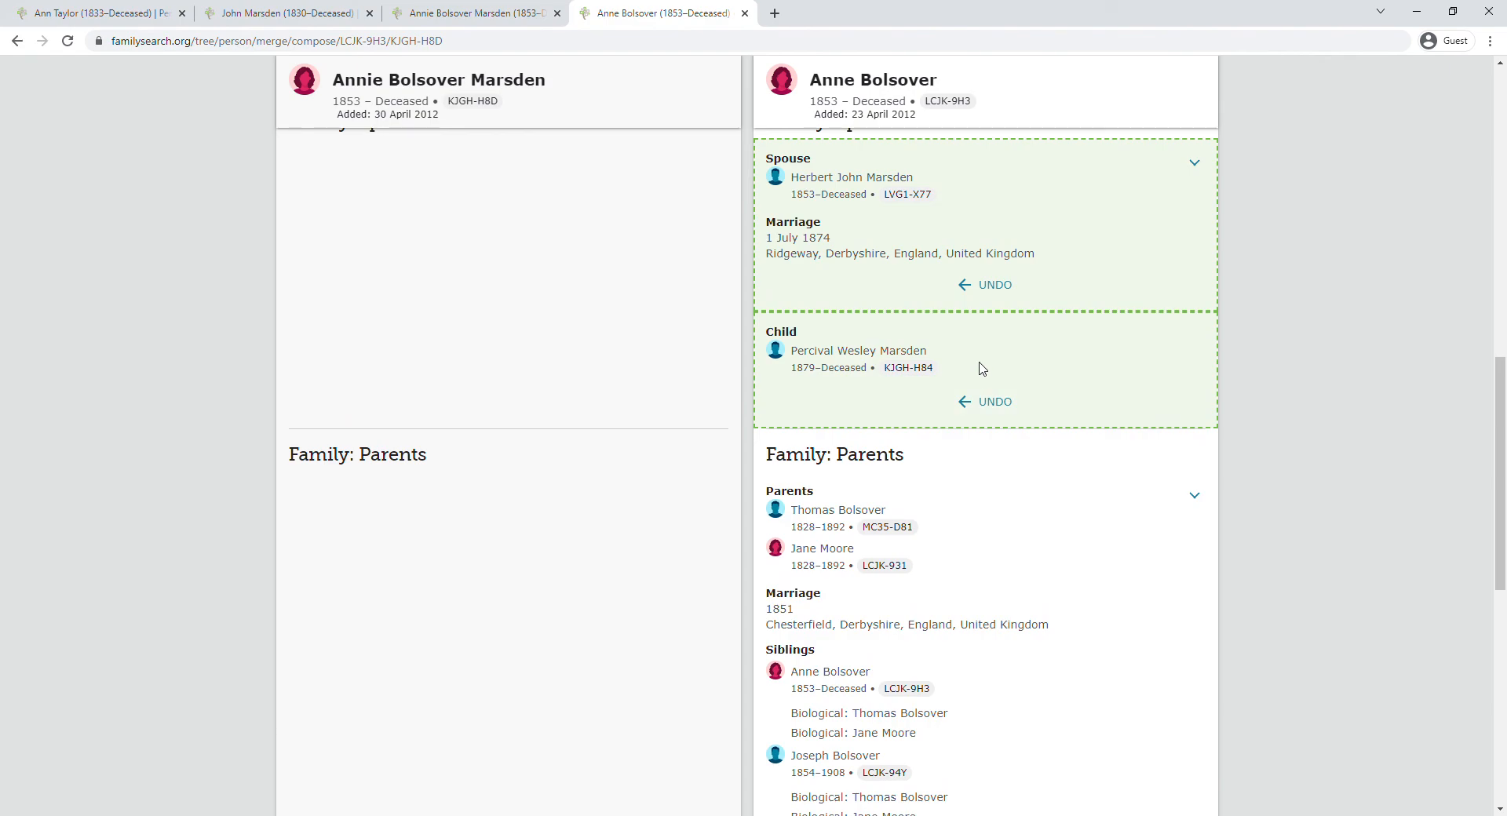
scroll(981, 368, down, 9)
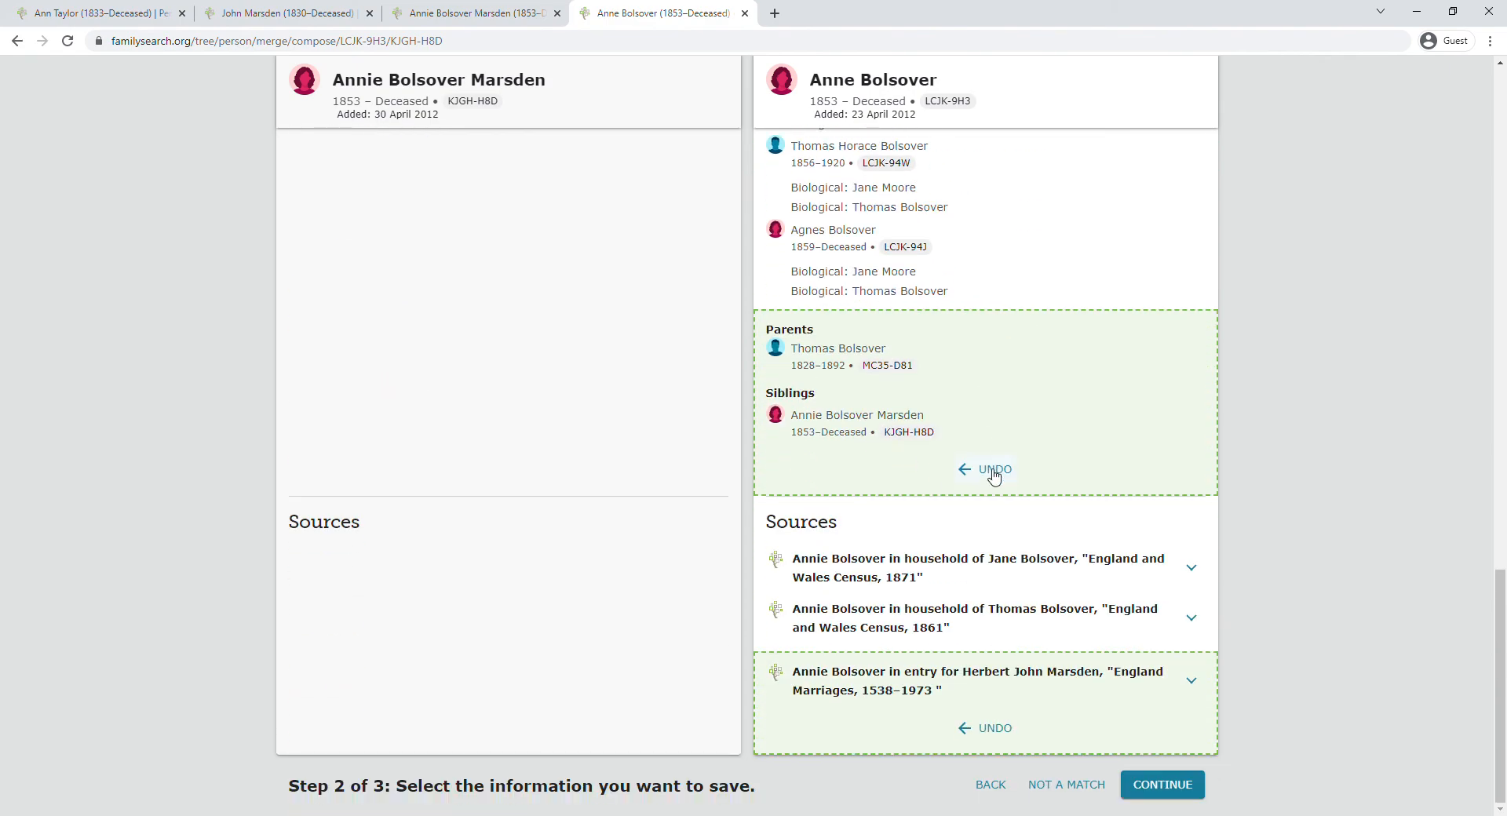
click(1164, 786)
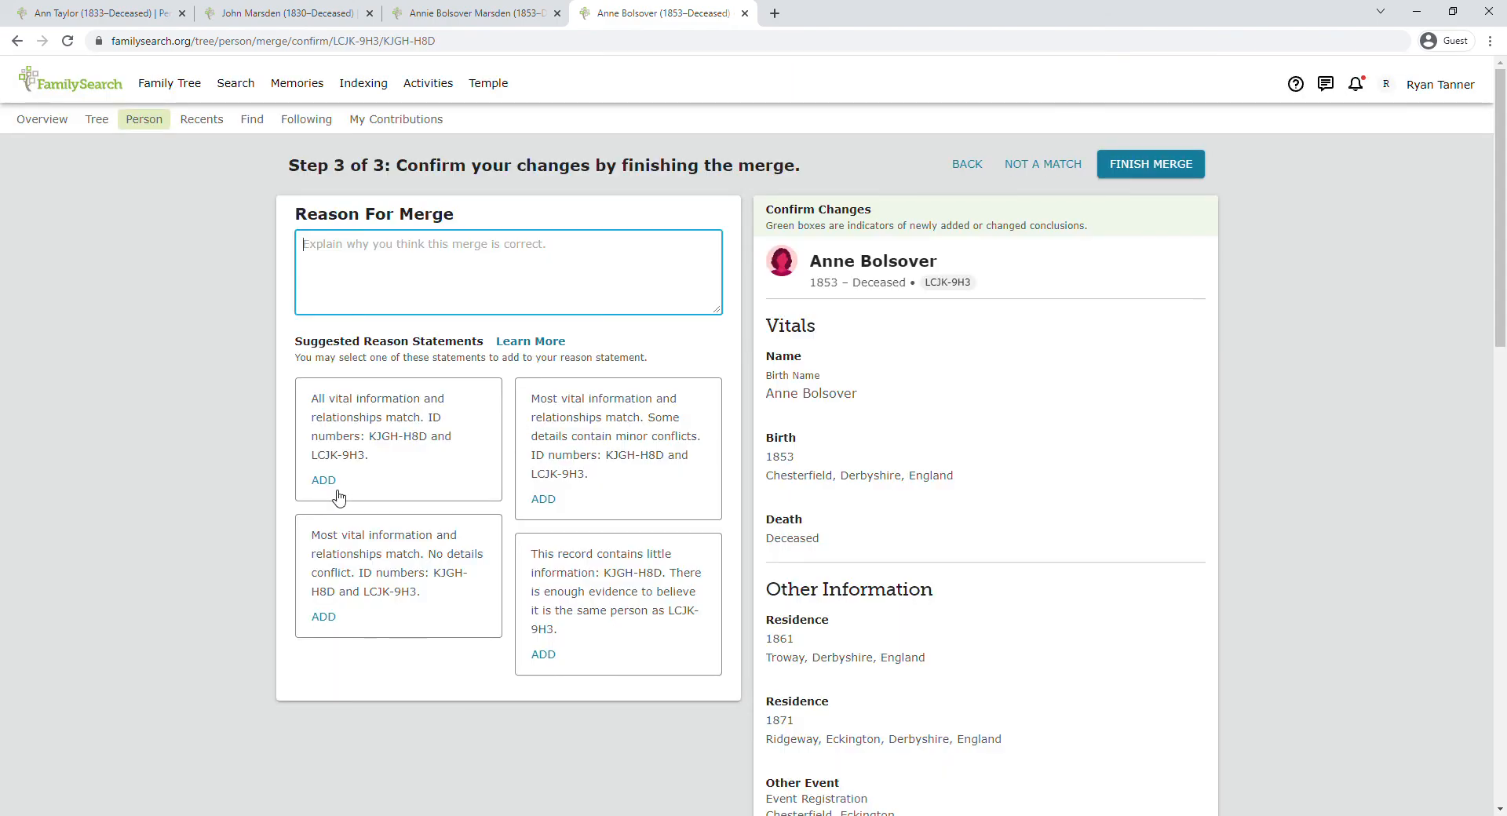
click(325, 481)
click(1147, 163)
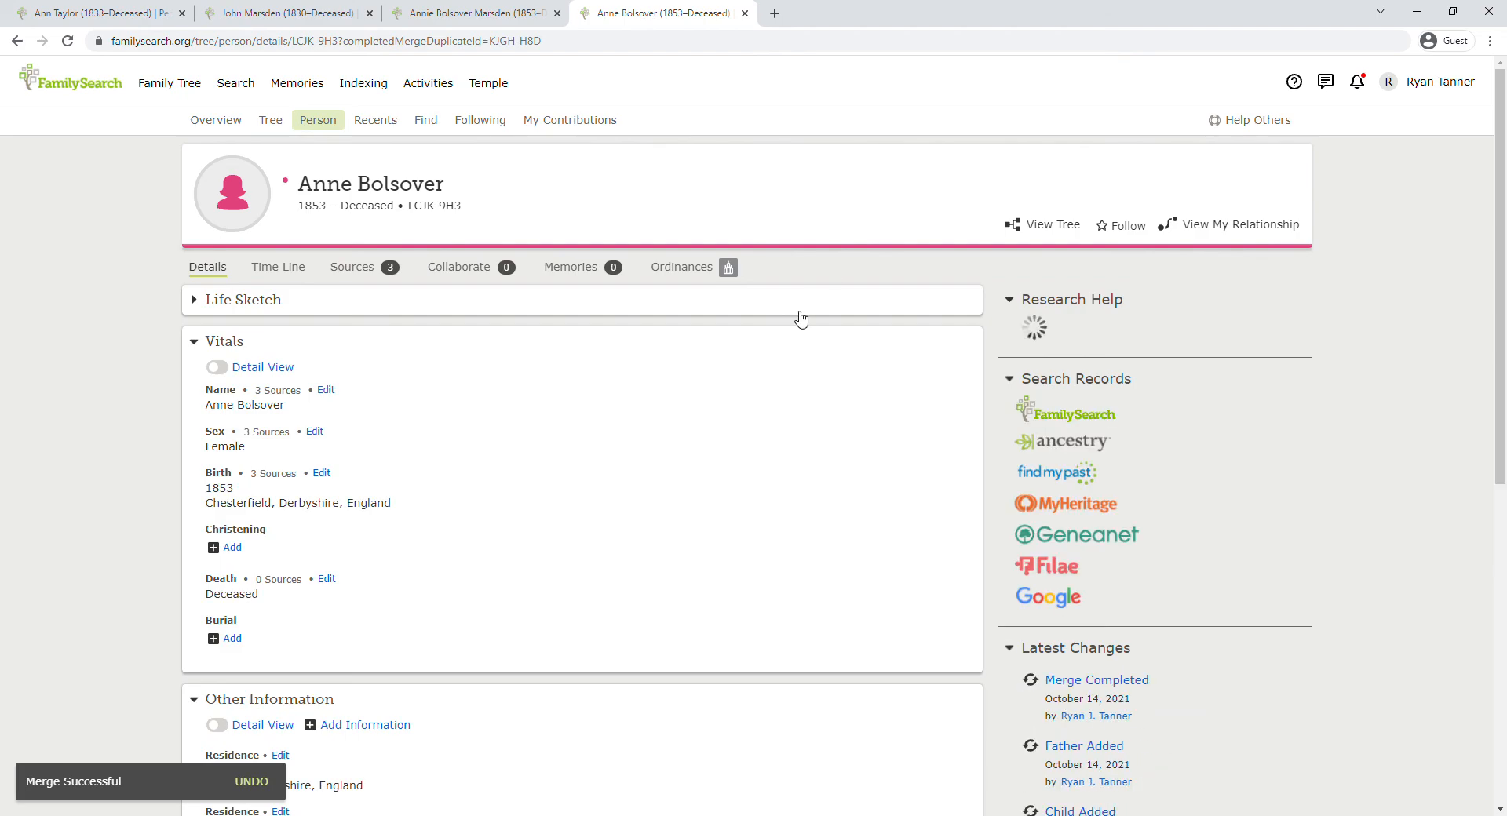
Step: Expand the children of the father-only parent set on the wife's person page and examine the details of that parent-child relationship
scroll(612, 389, down, 10)
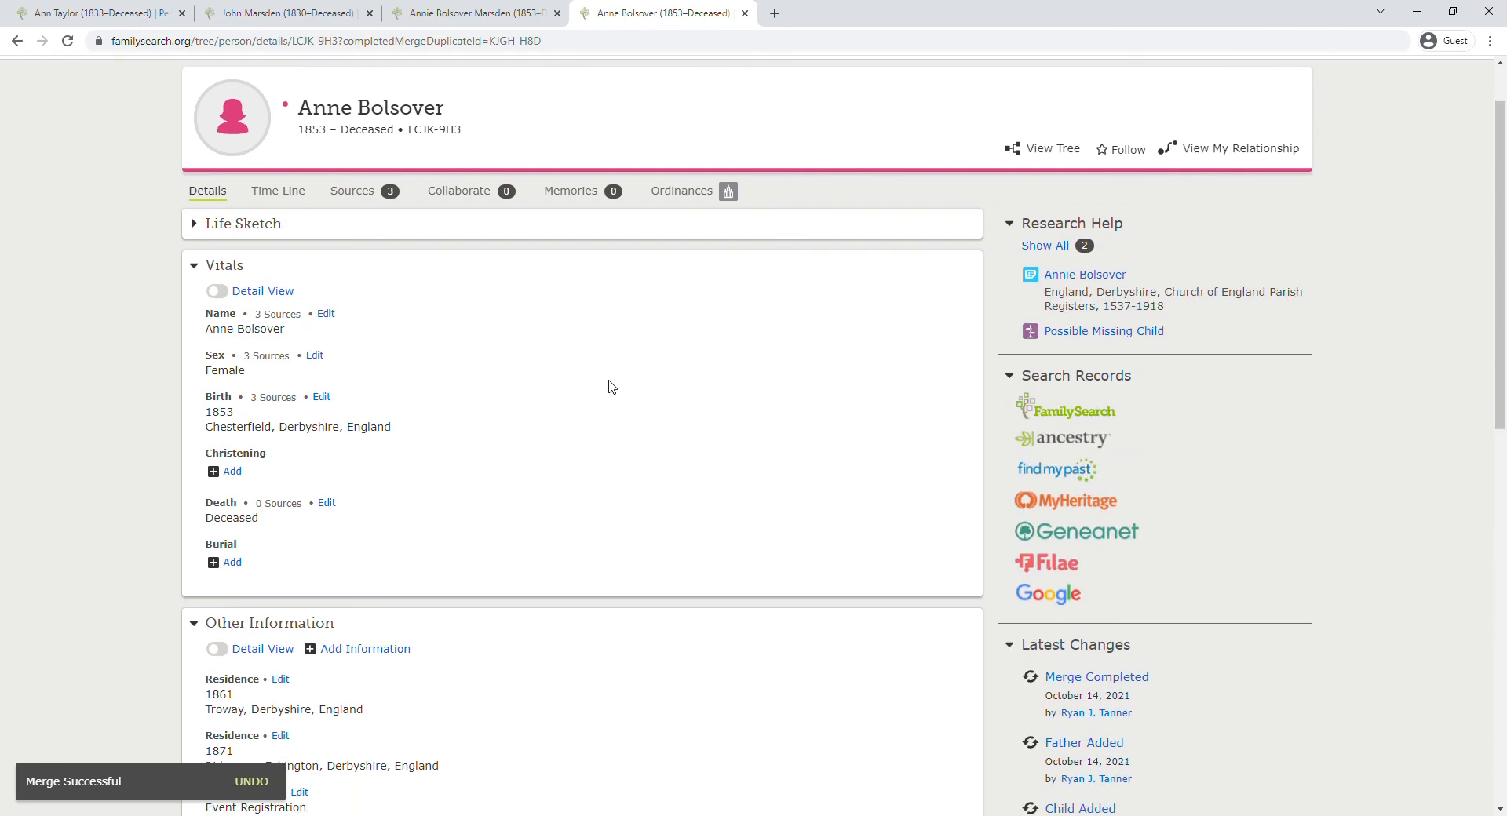
scroll(553, 404, down, 1)
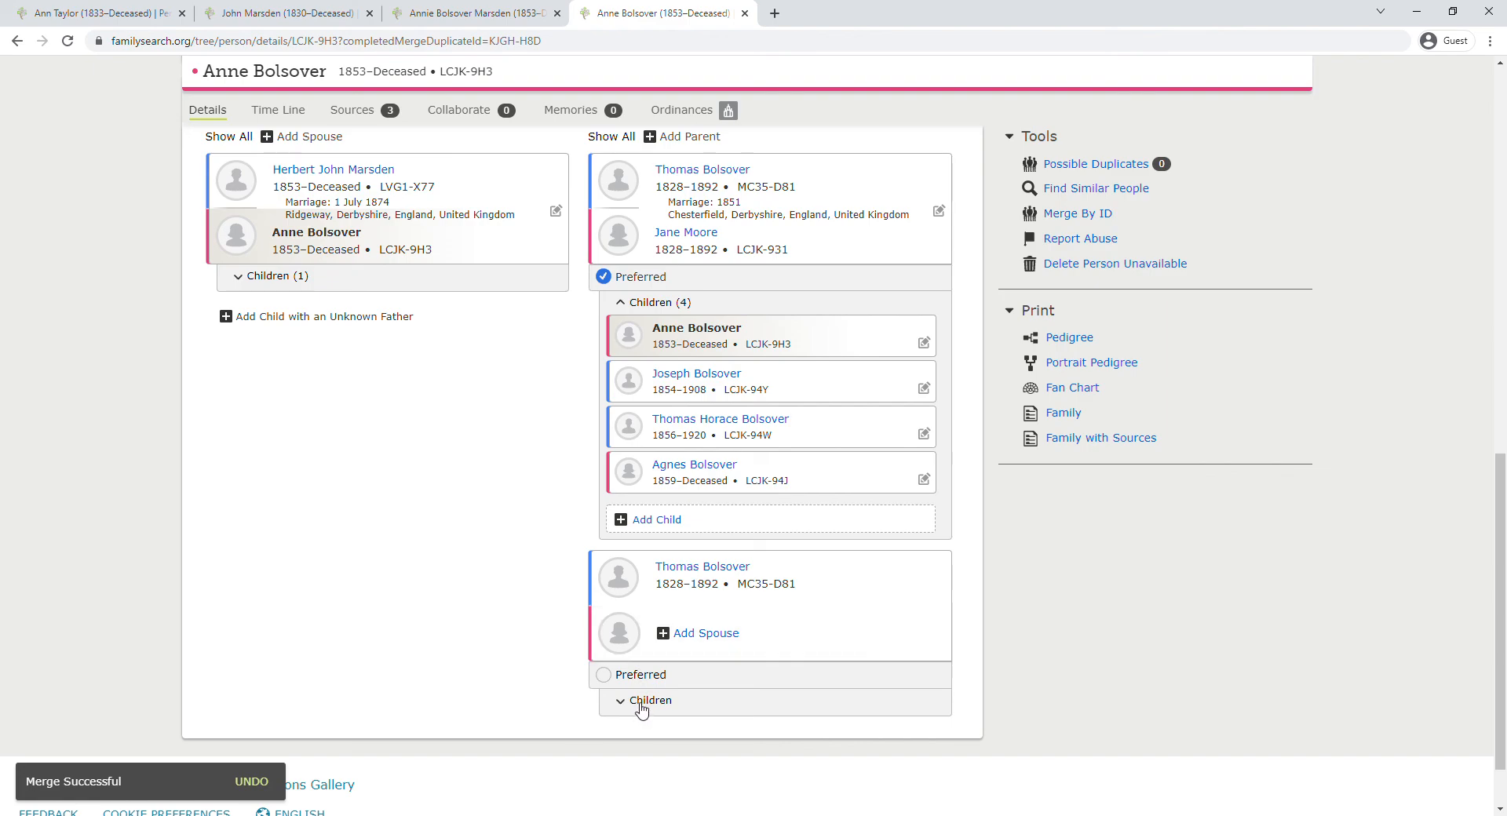
click(640, 708)
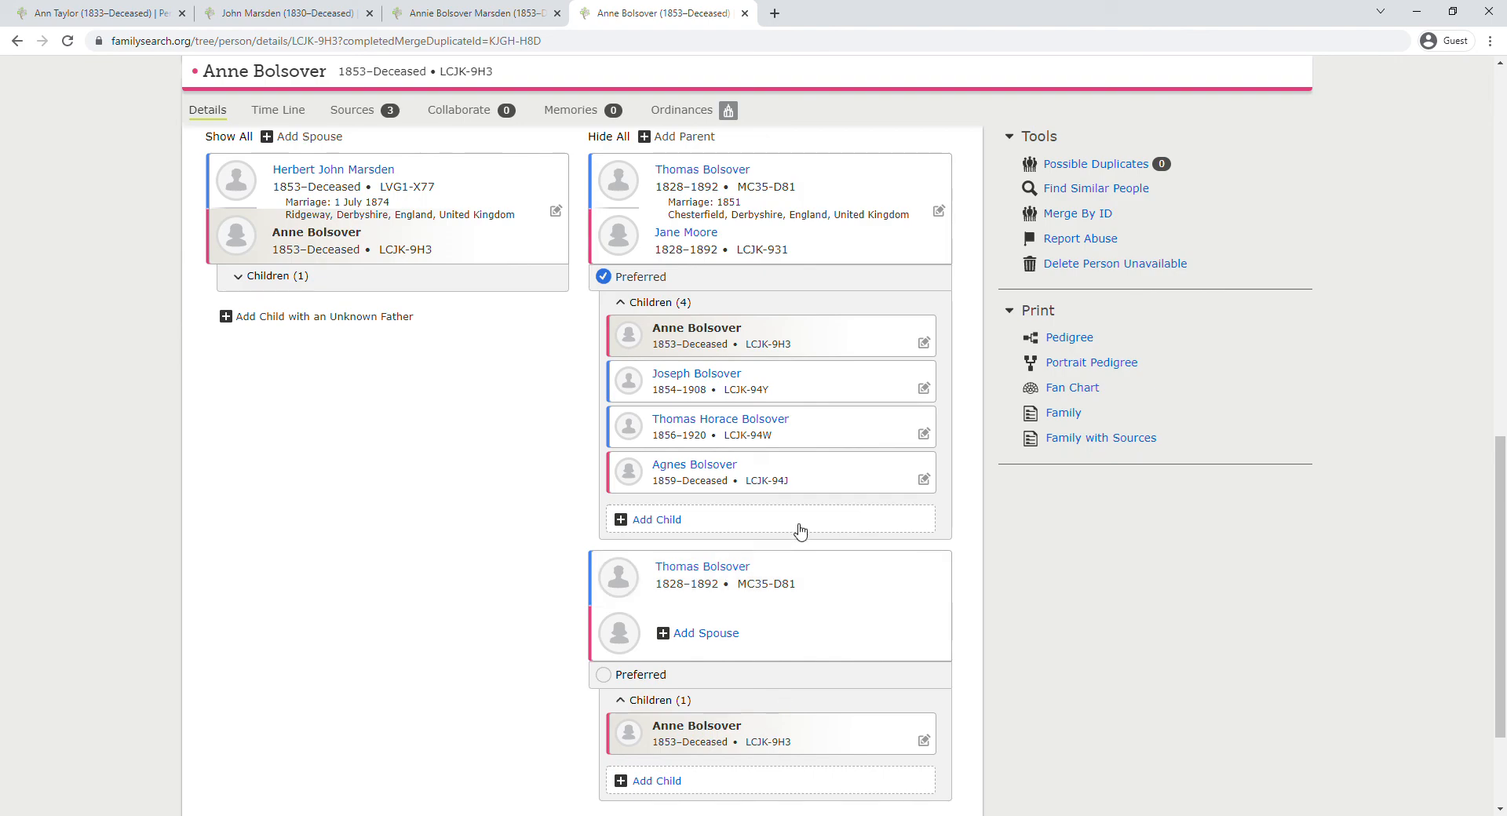
click(925, 742)
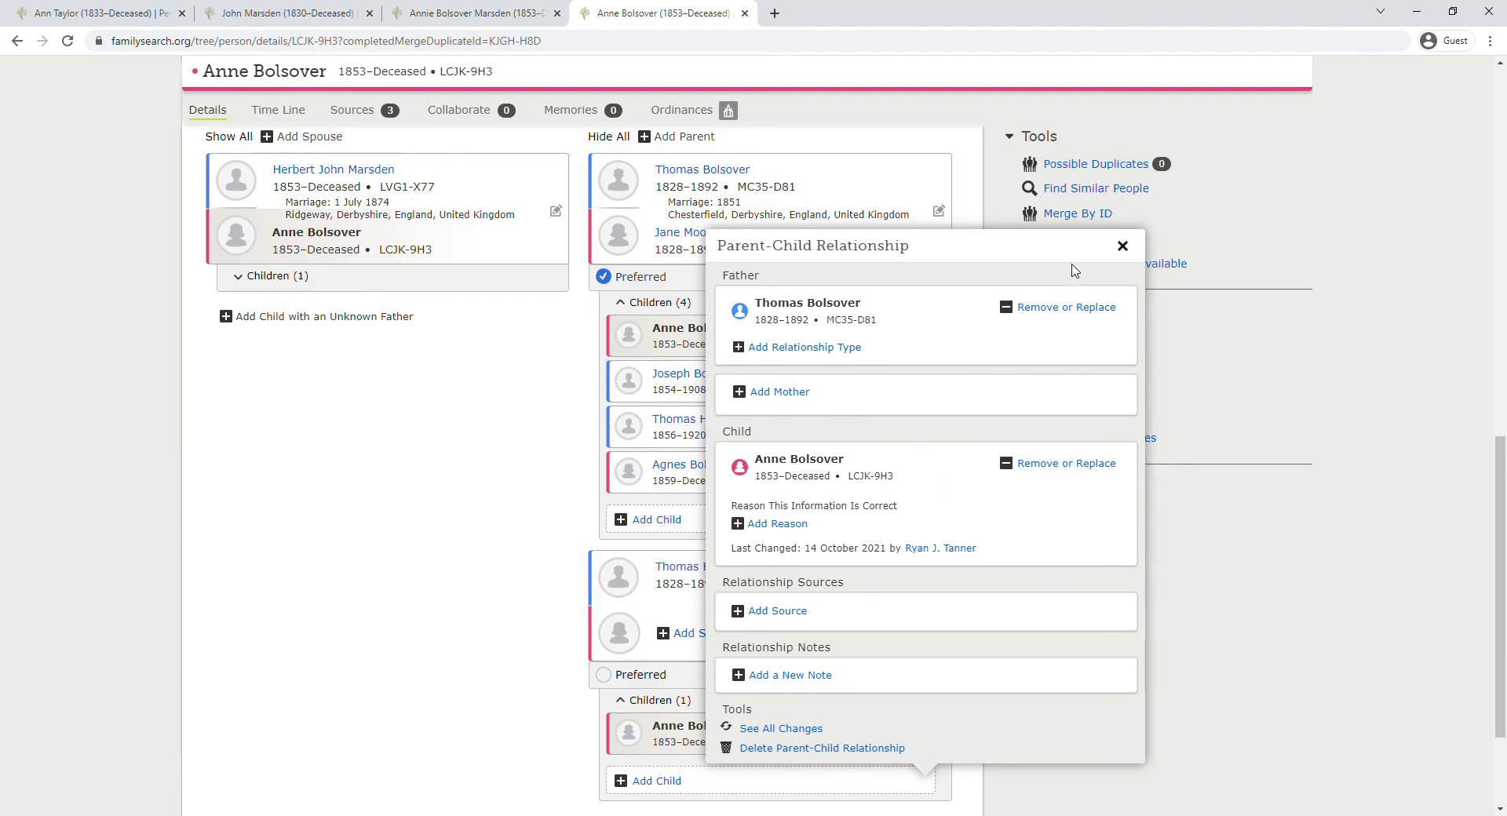
click(1124, 248)
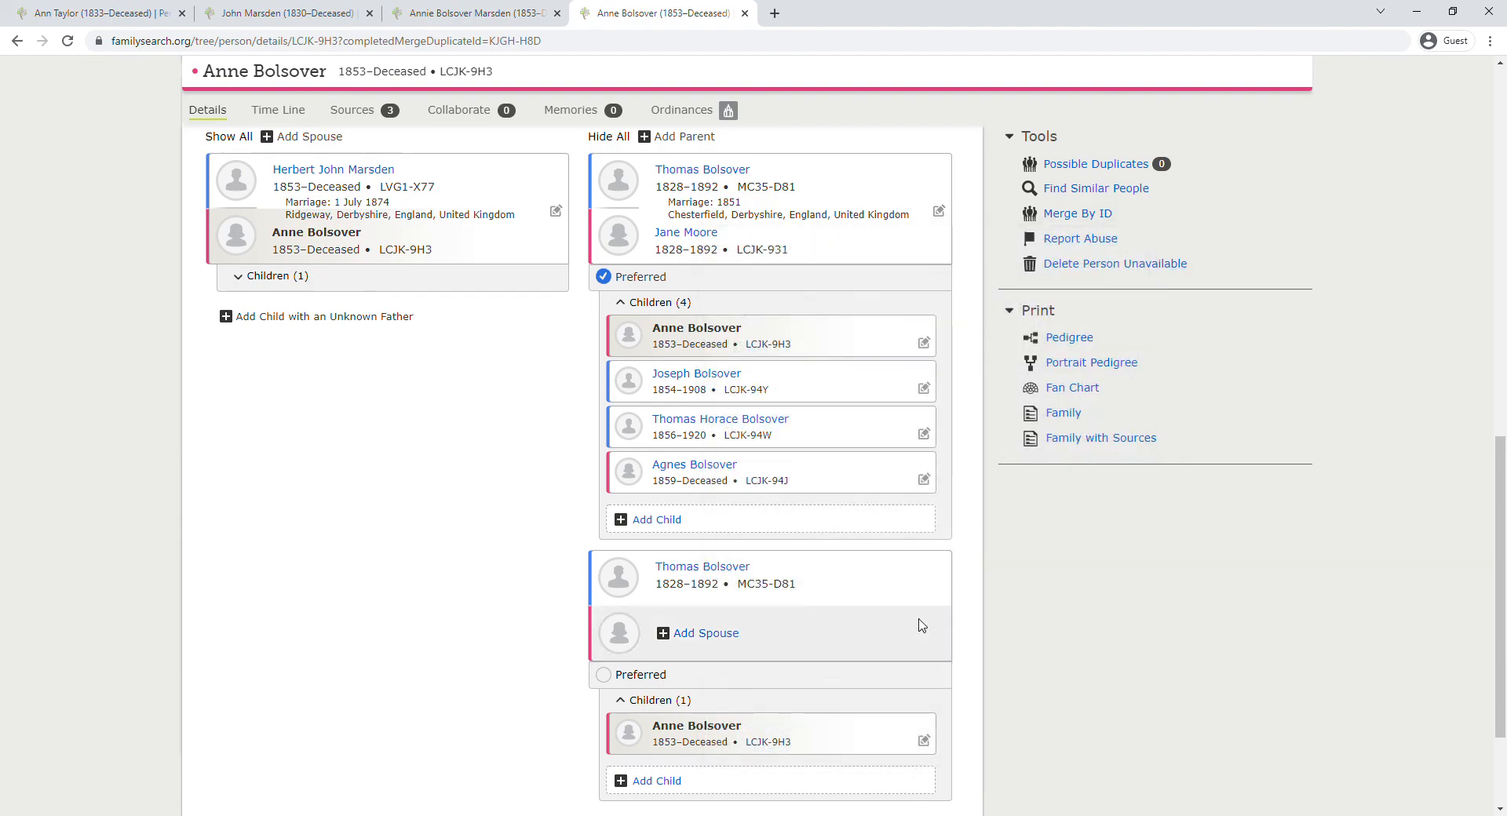
Step: Remove the wife's duplicate father-only parent relationship, marking the relationships, sources and notes as reviewed
click(924, 742)
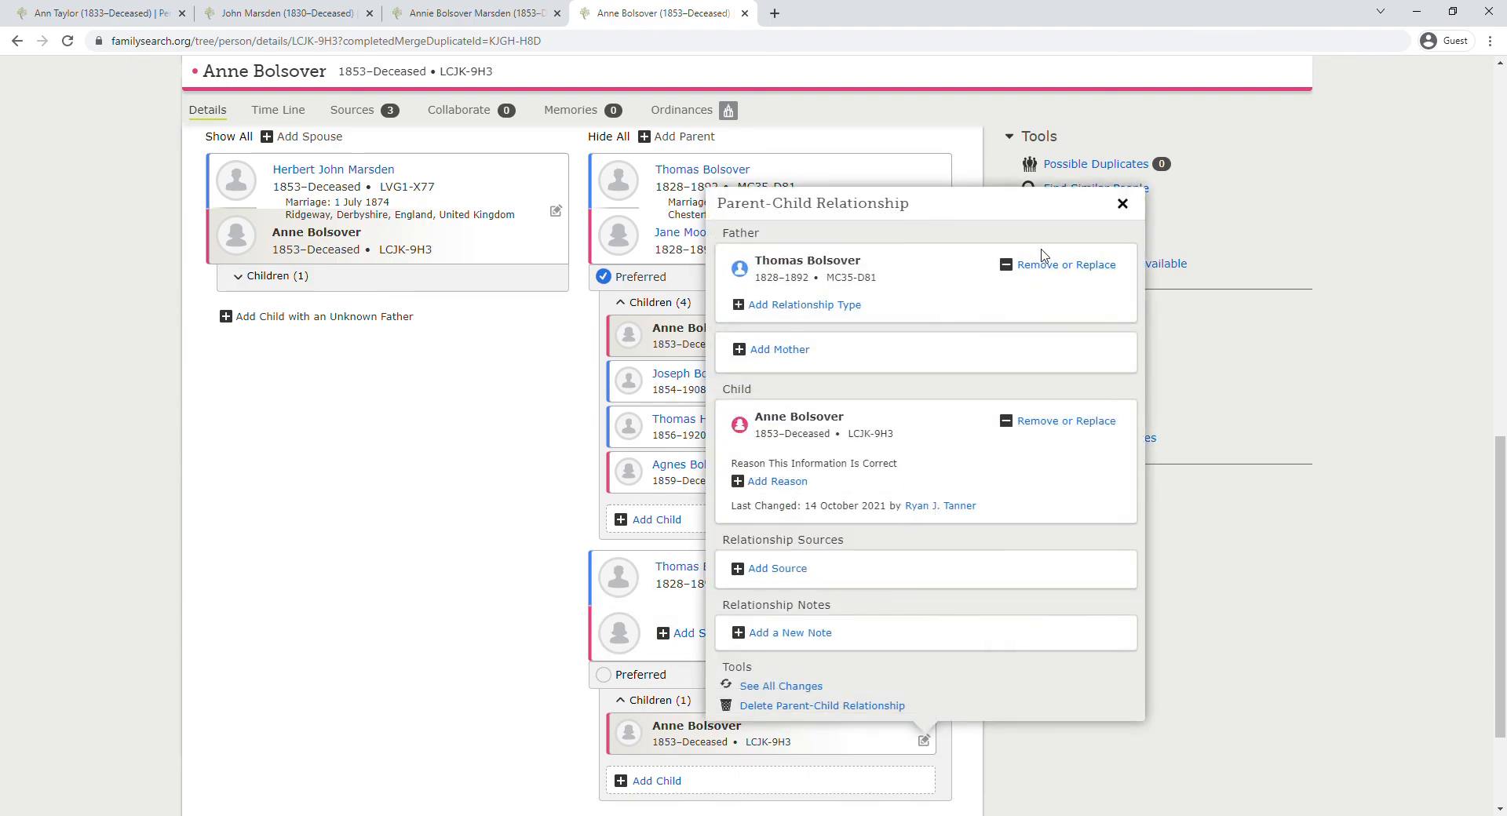
click(1054, 427)
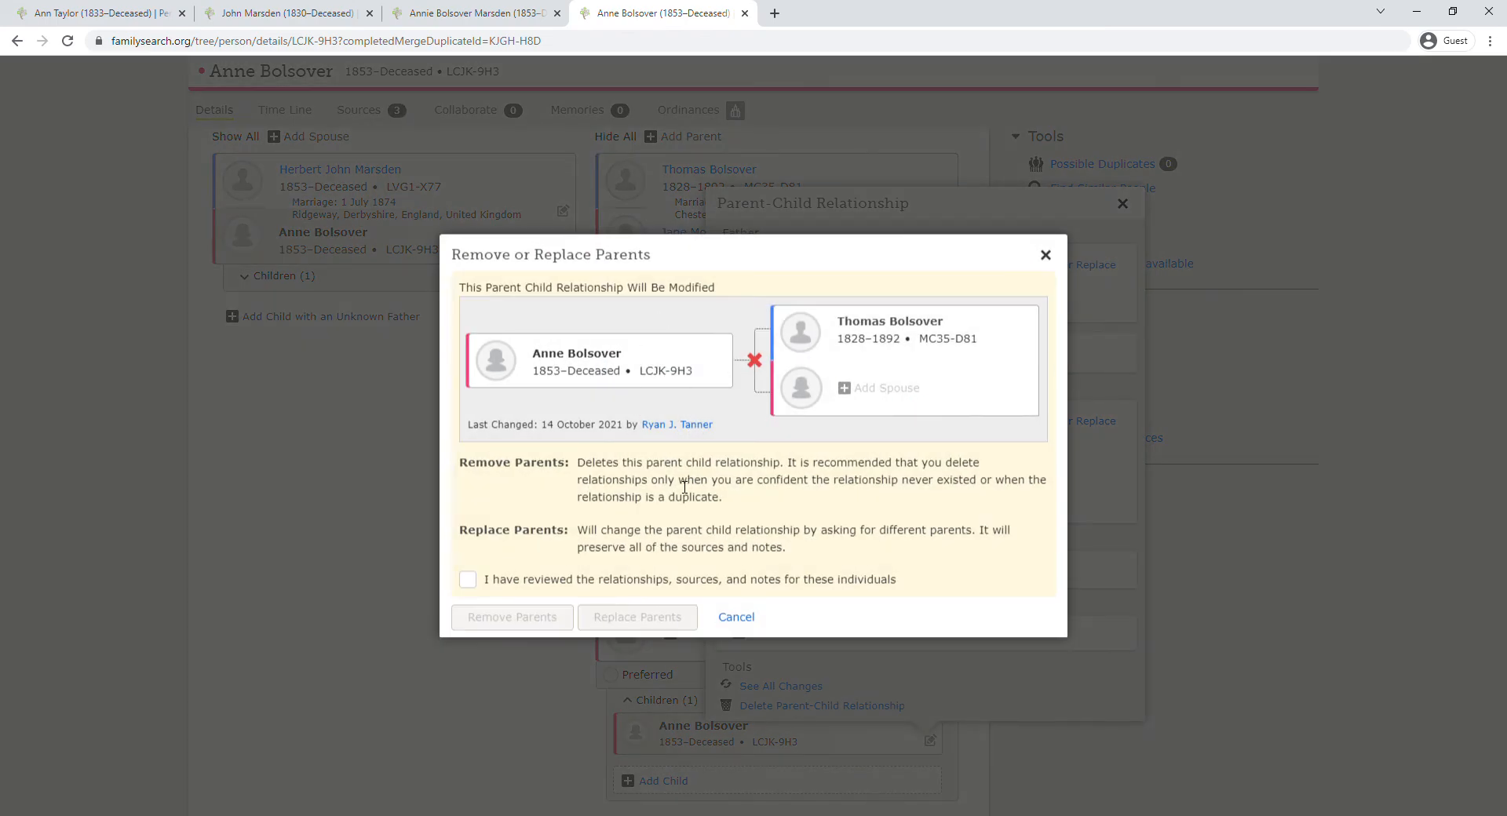
click(474, 581)
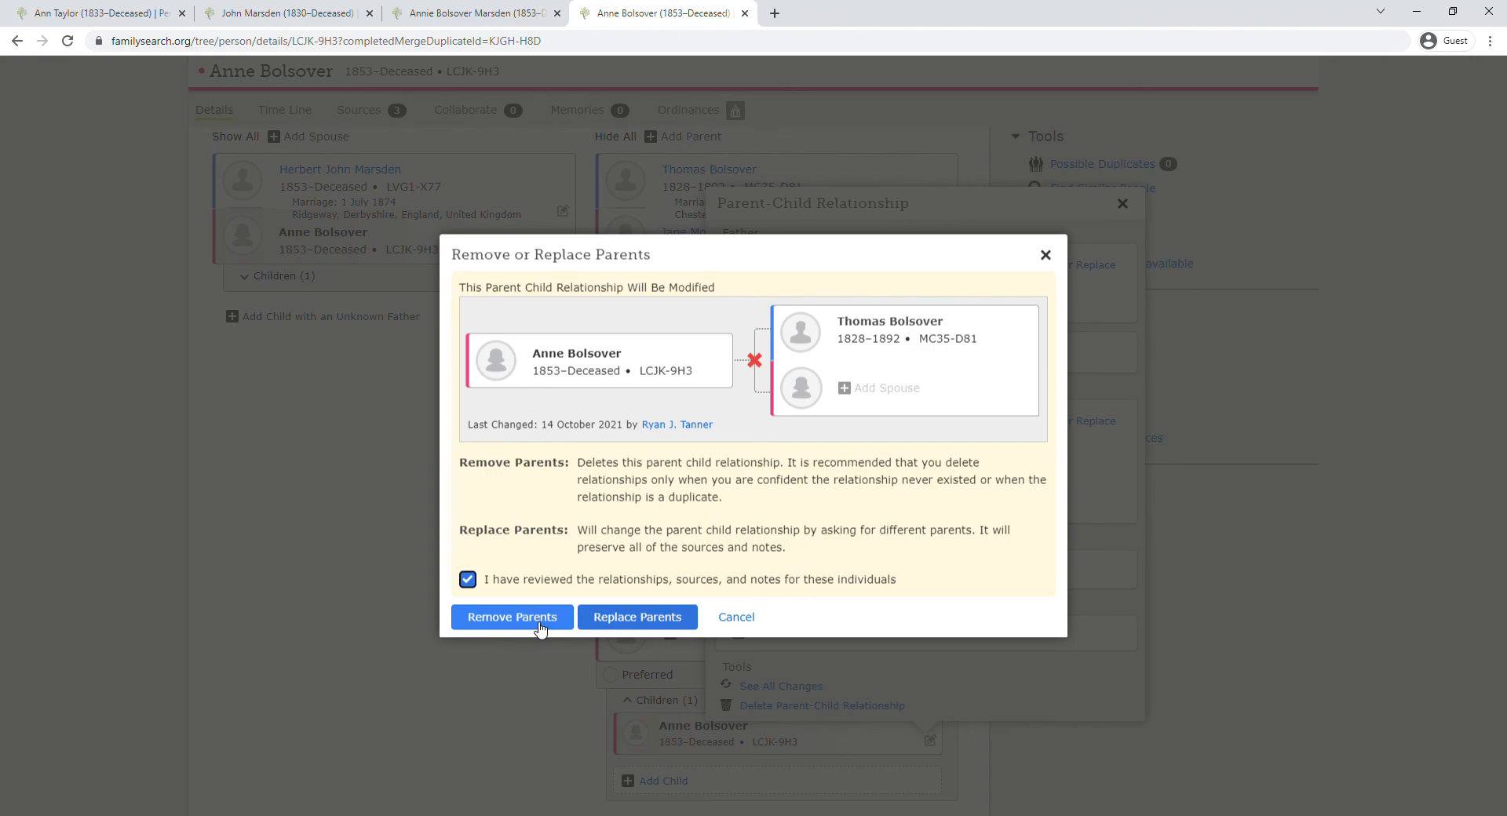
click(540, 625)
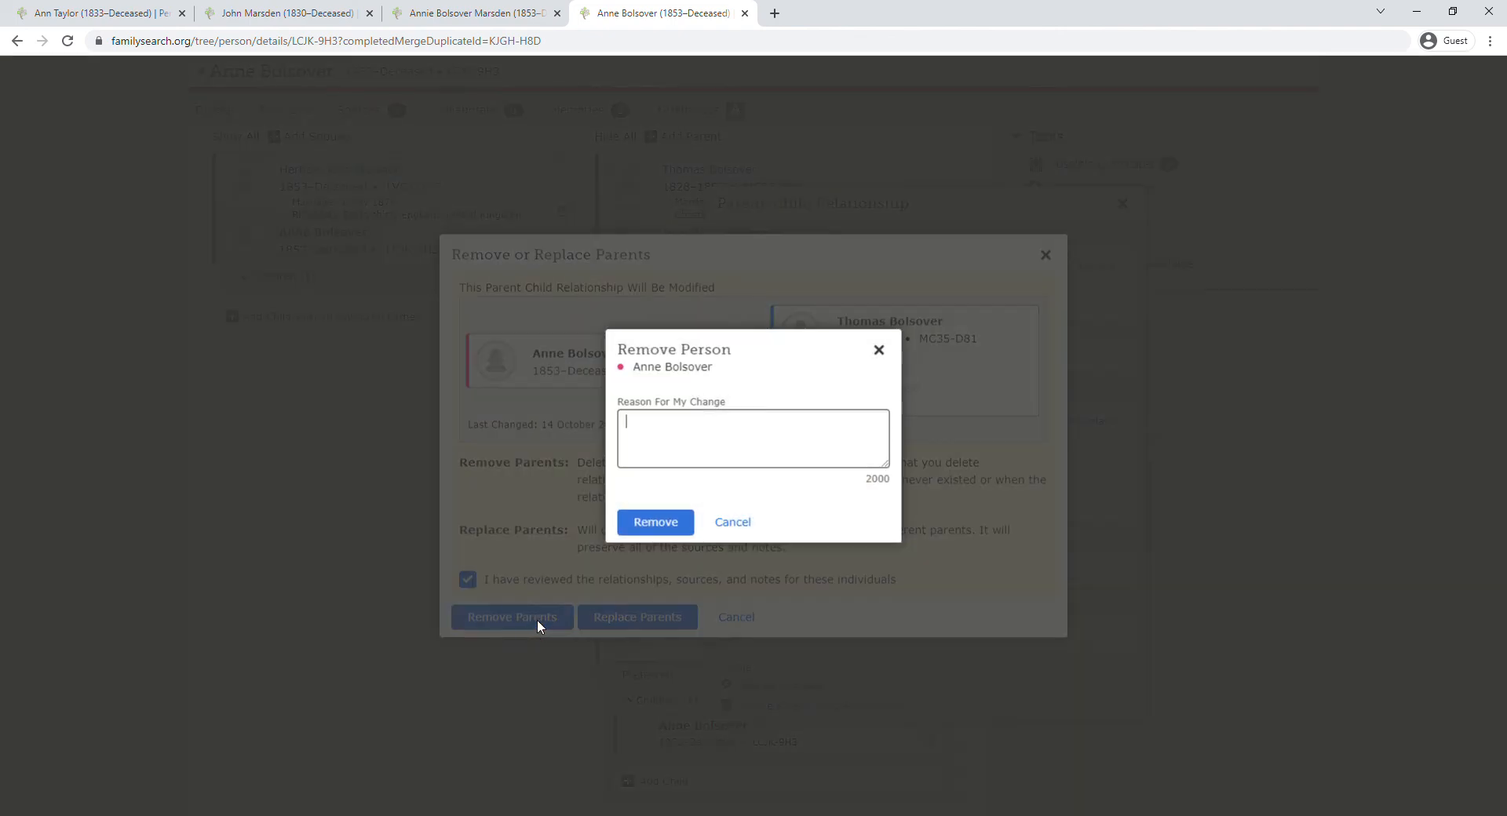
click(667, 524)
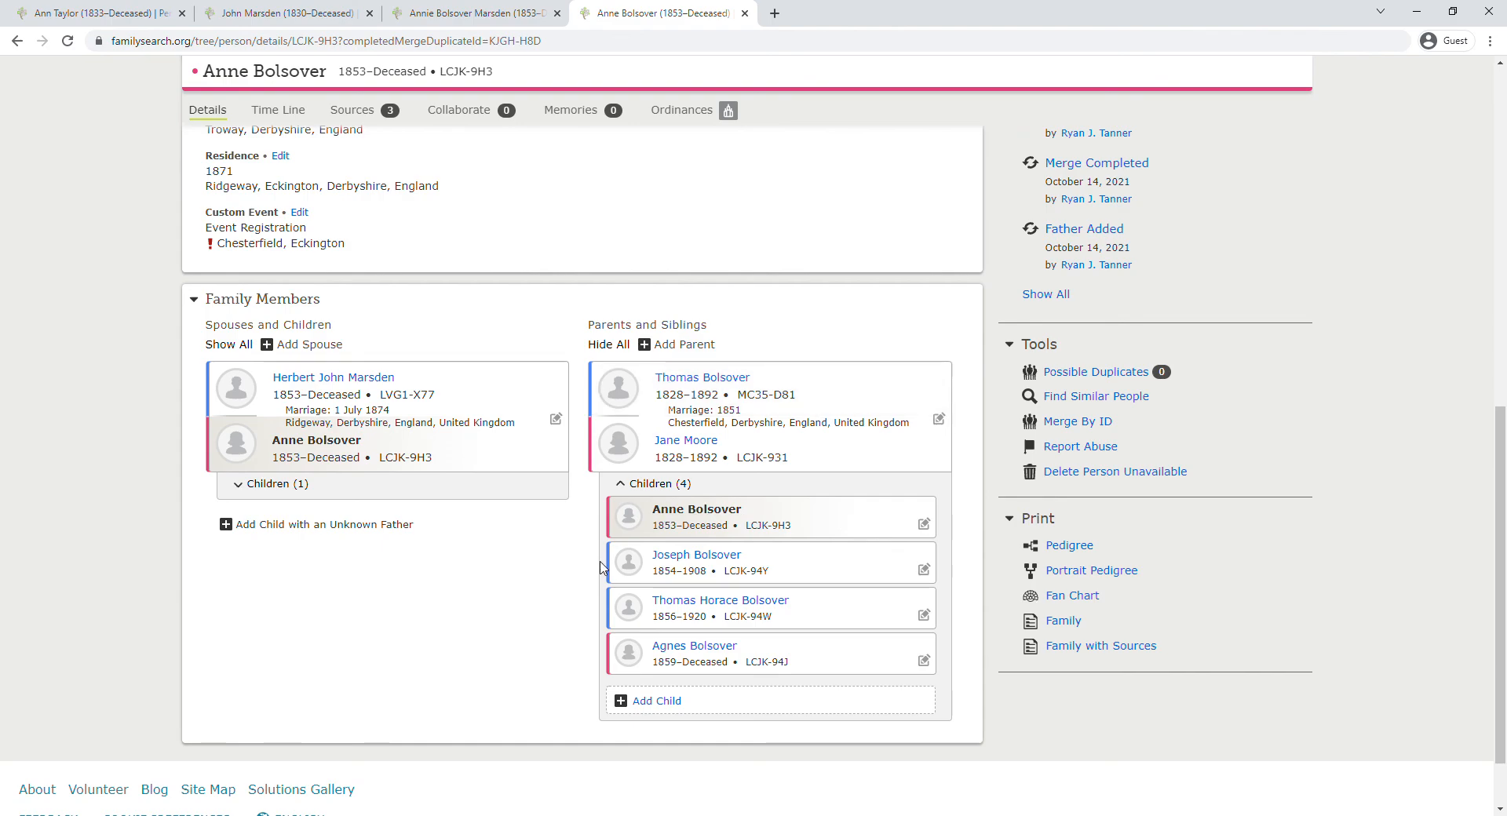
Step: Reload the duplicate wife's person page to check its status after the merge, and close that page
scroll(601, 569, up, 6)
scroll(602, 569, up, 2)
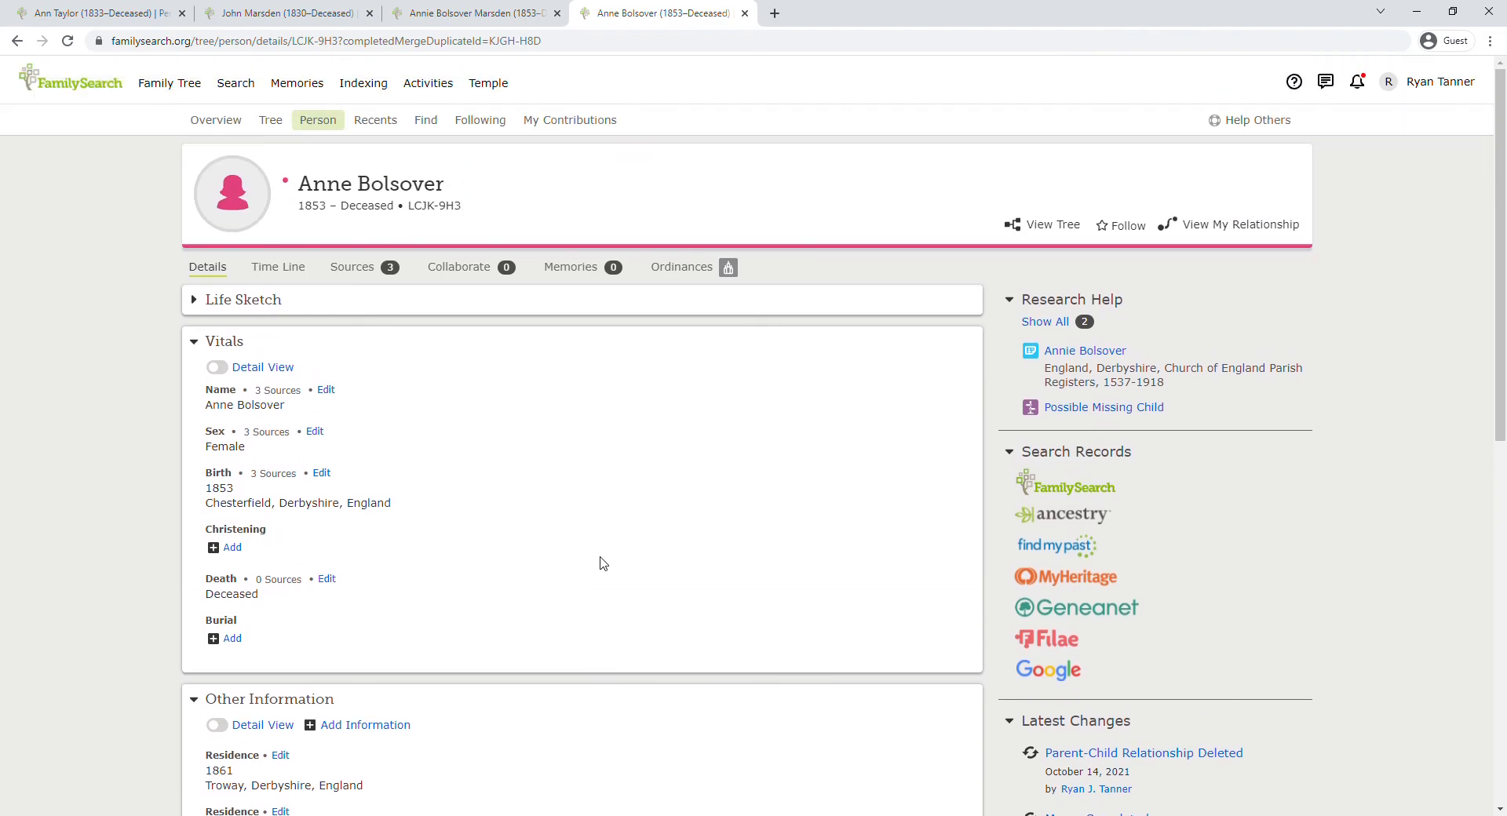
click(492, 7)
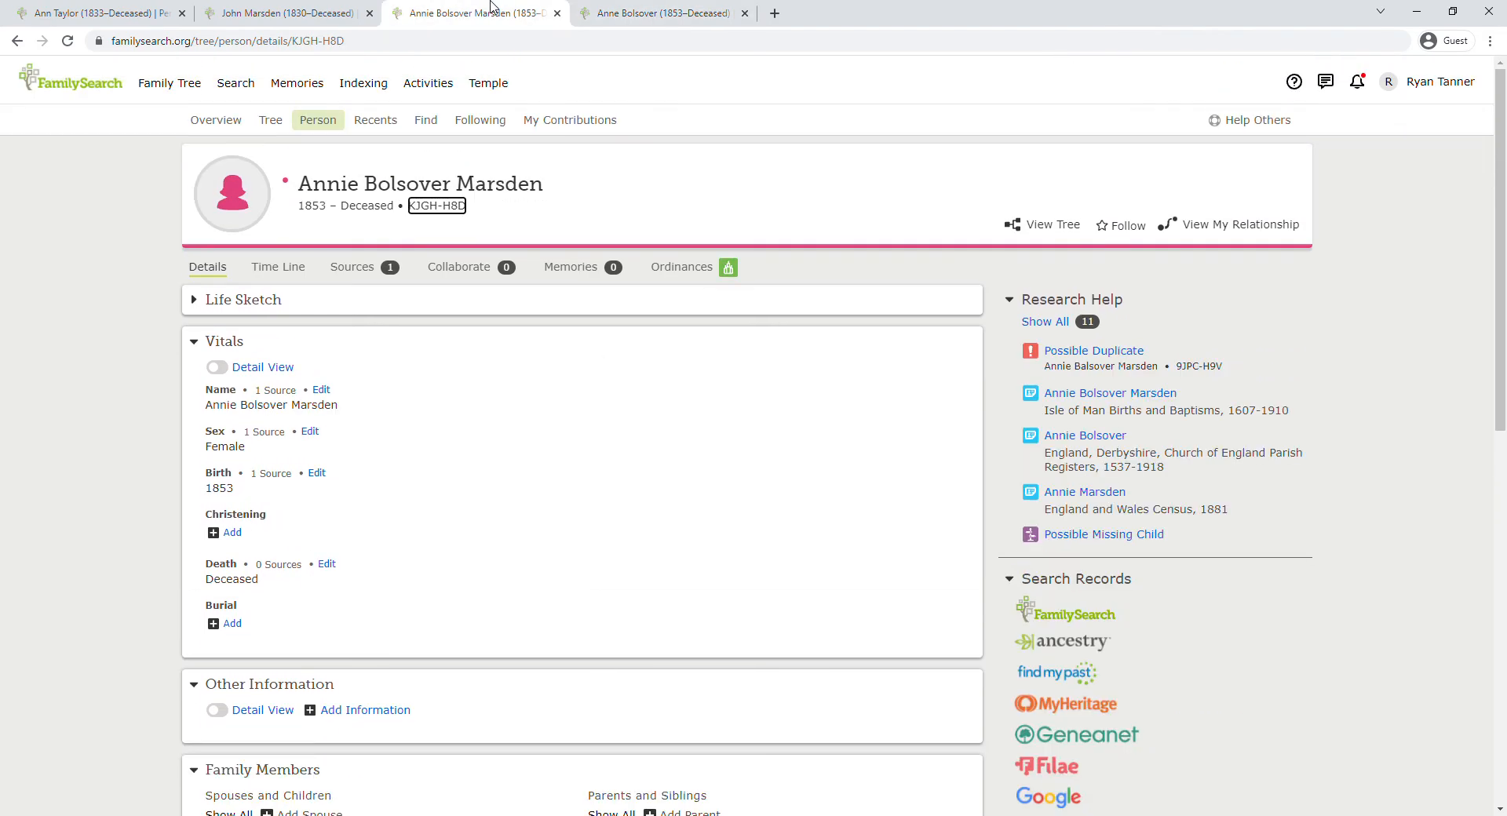
click(67, 41)
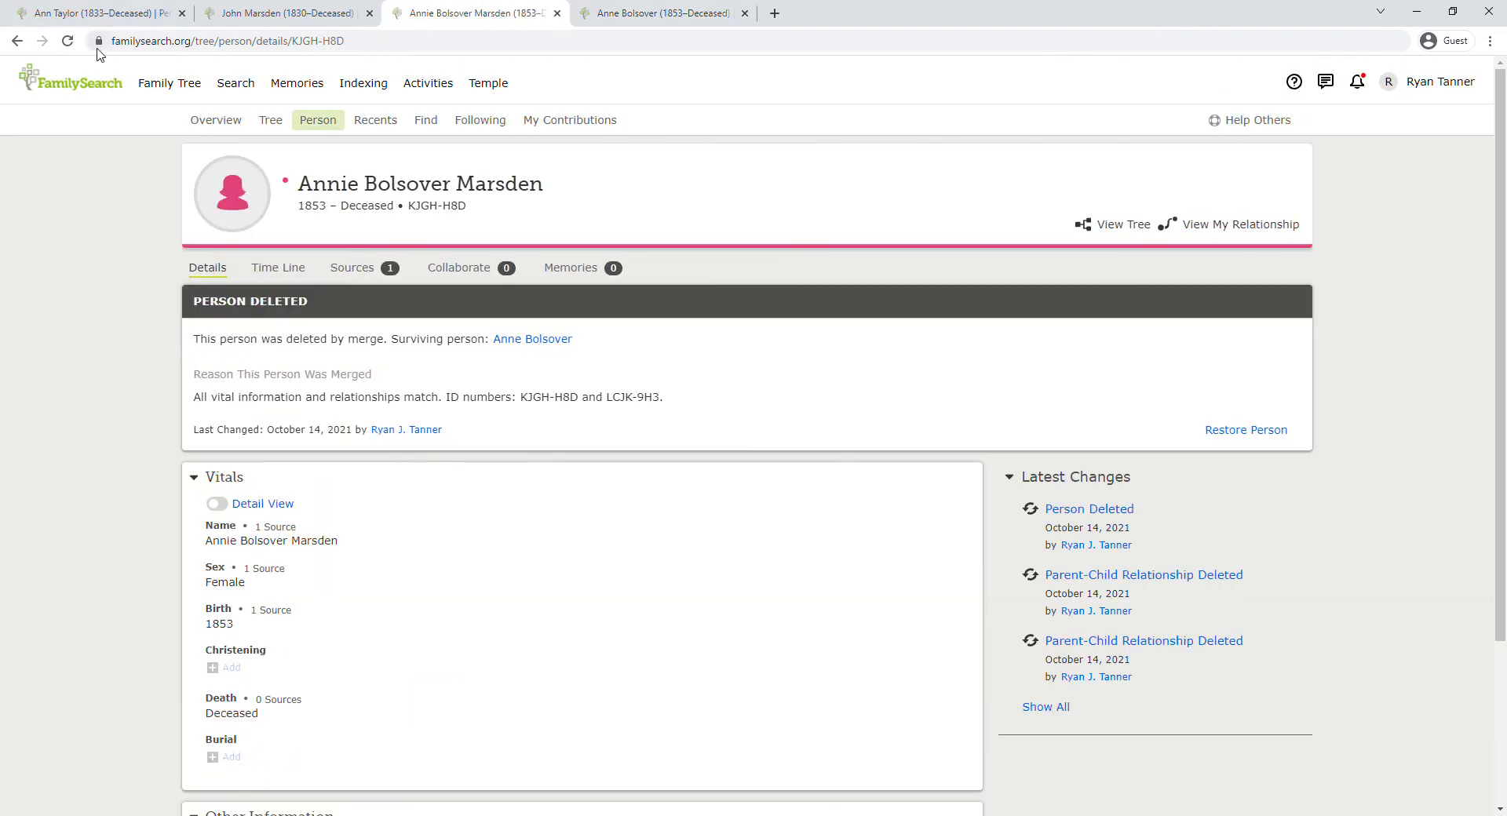
click(557, 13)
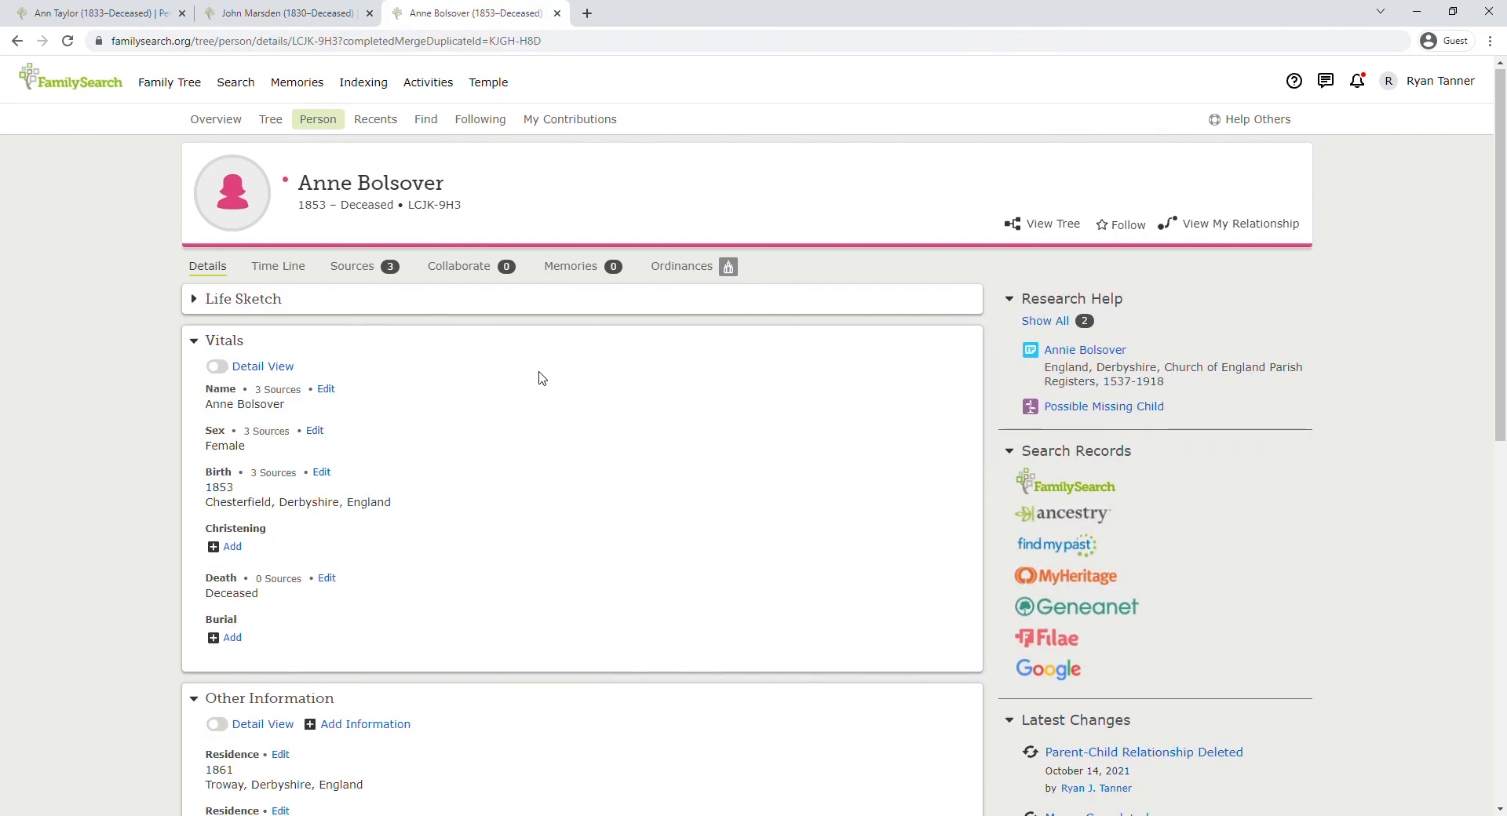
Step: Open the husband's person page from the surviving wife's family members and review his spouses, children and parents
scroll(539, 373, down, 7)
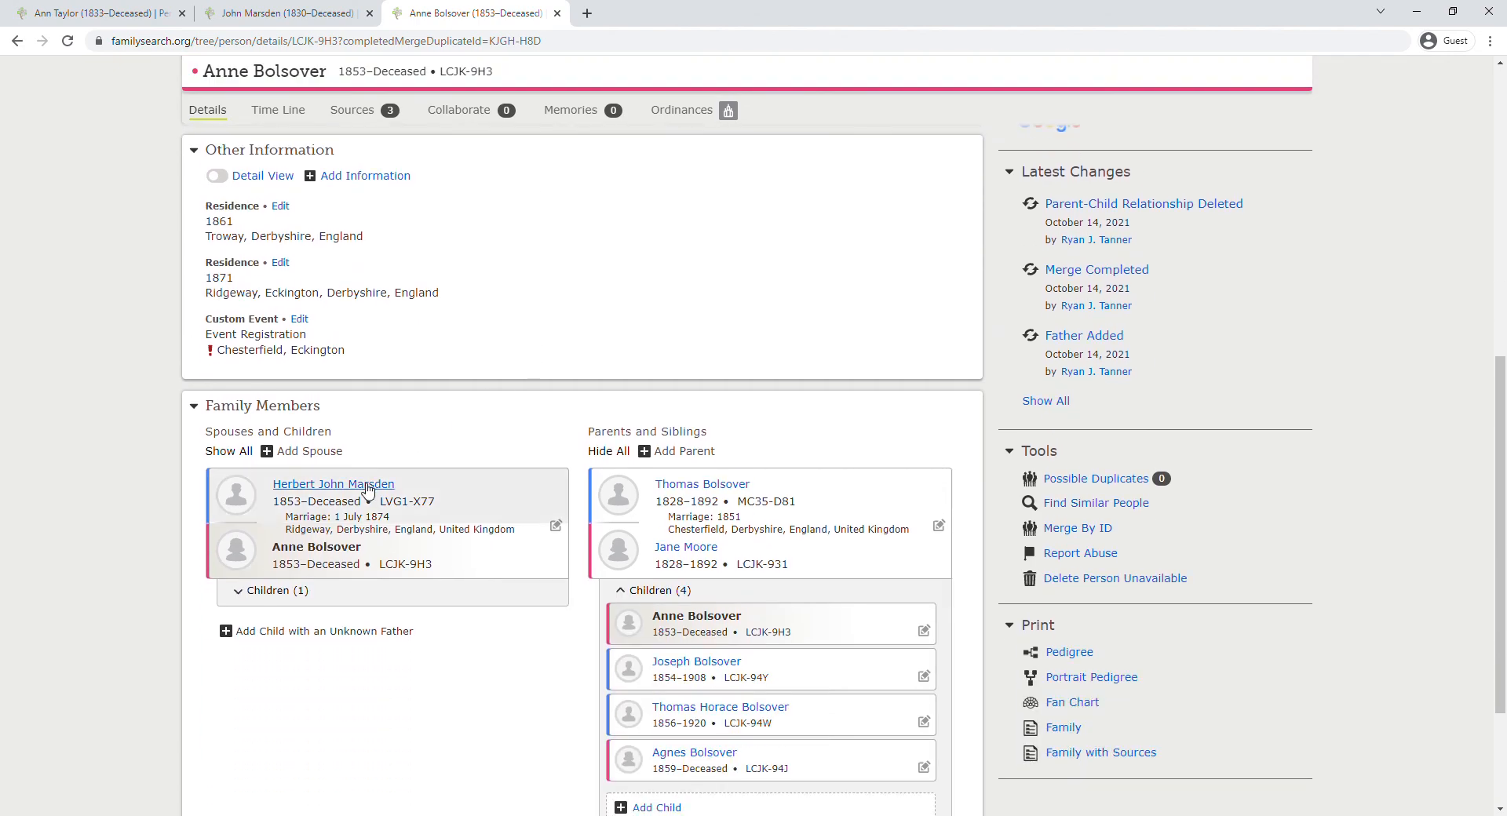
click(367, 485)
click(690, 653)
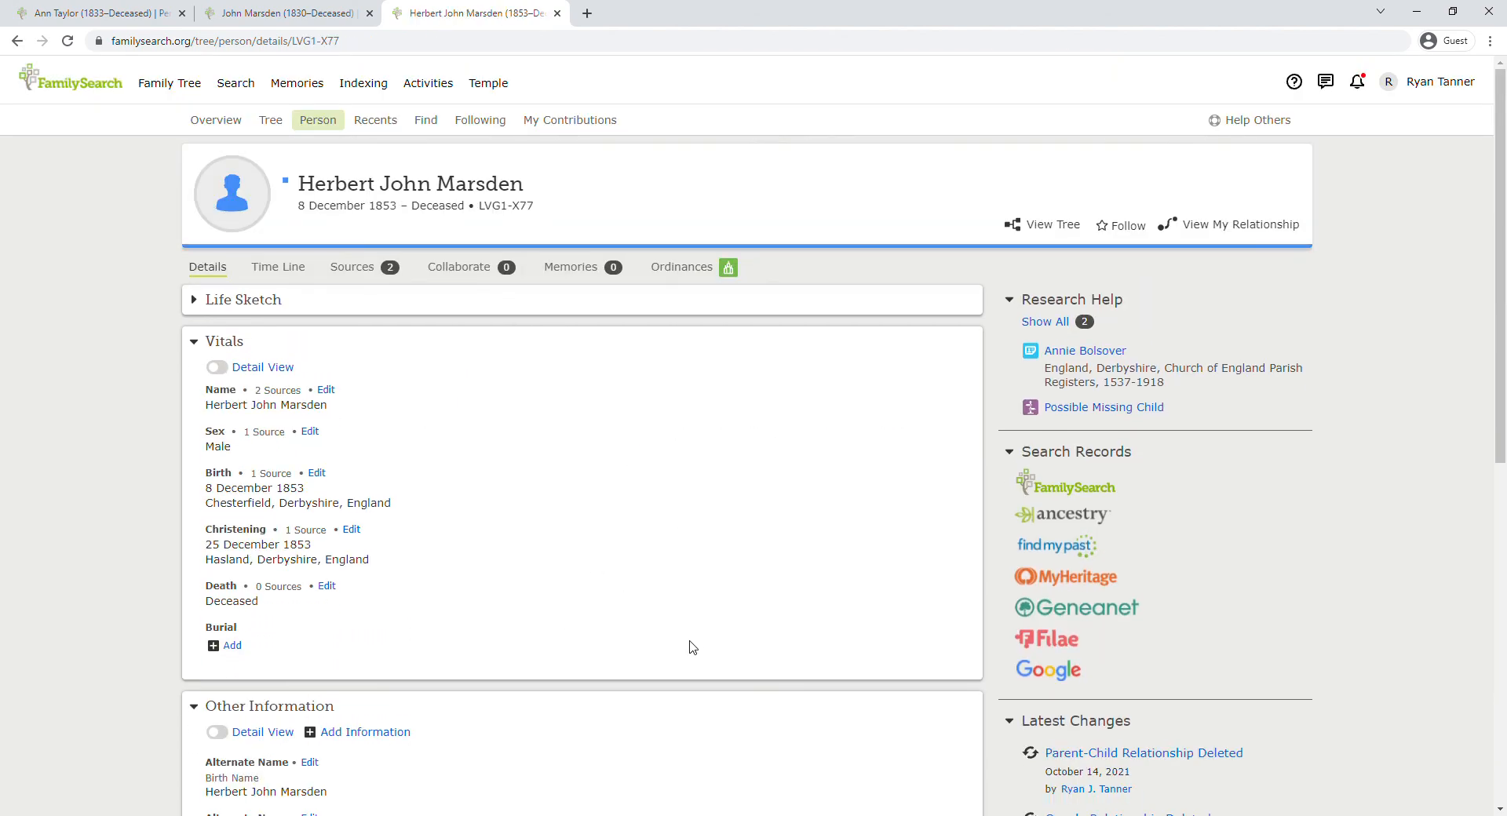
scroll(603, 542, down, 10)
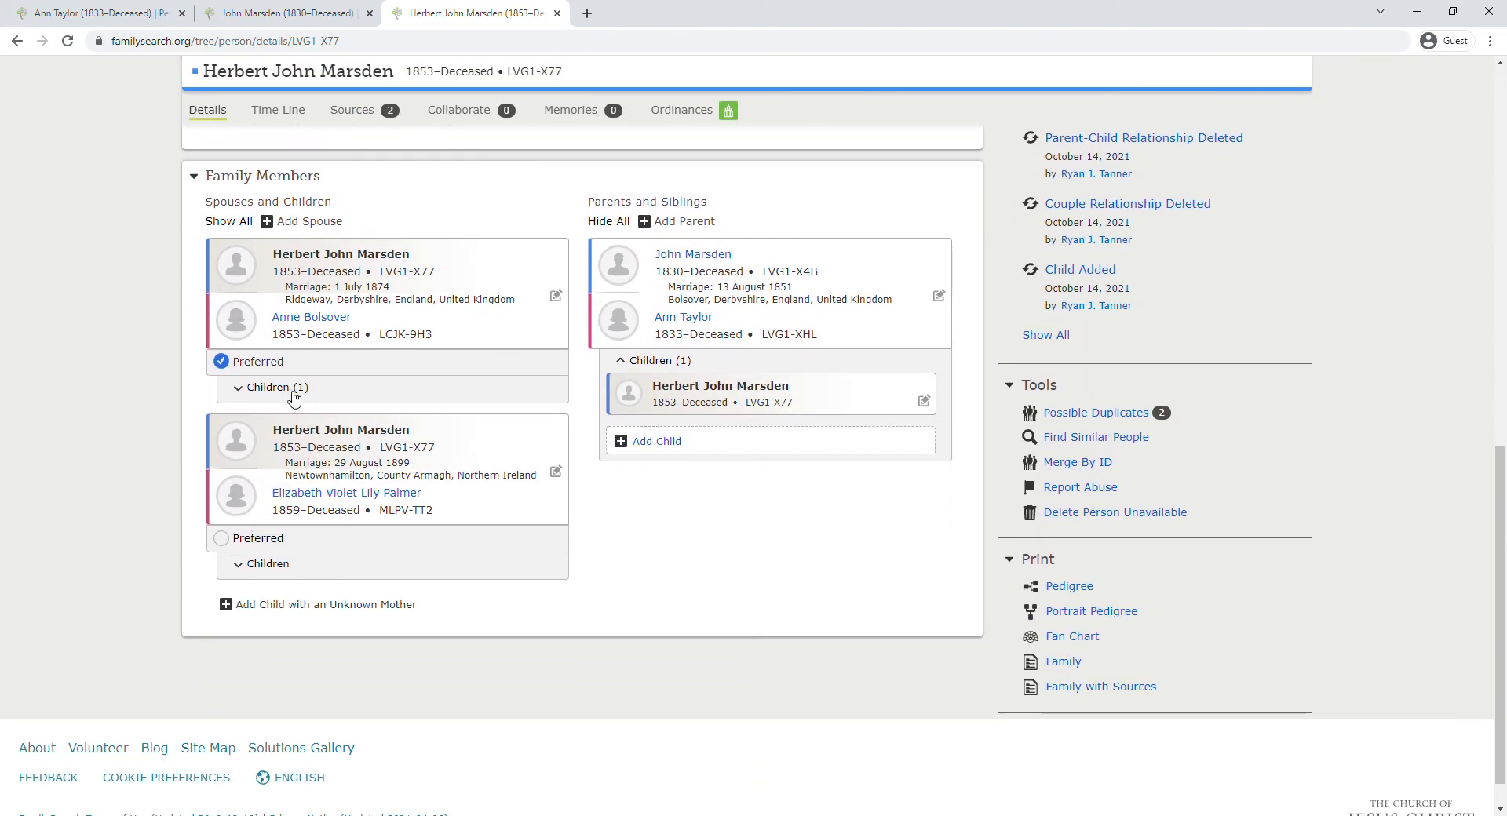
scroll(910, 359, up, 3)
scroll(911, 359, up, 6)
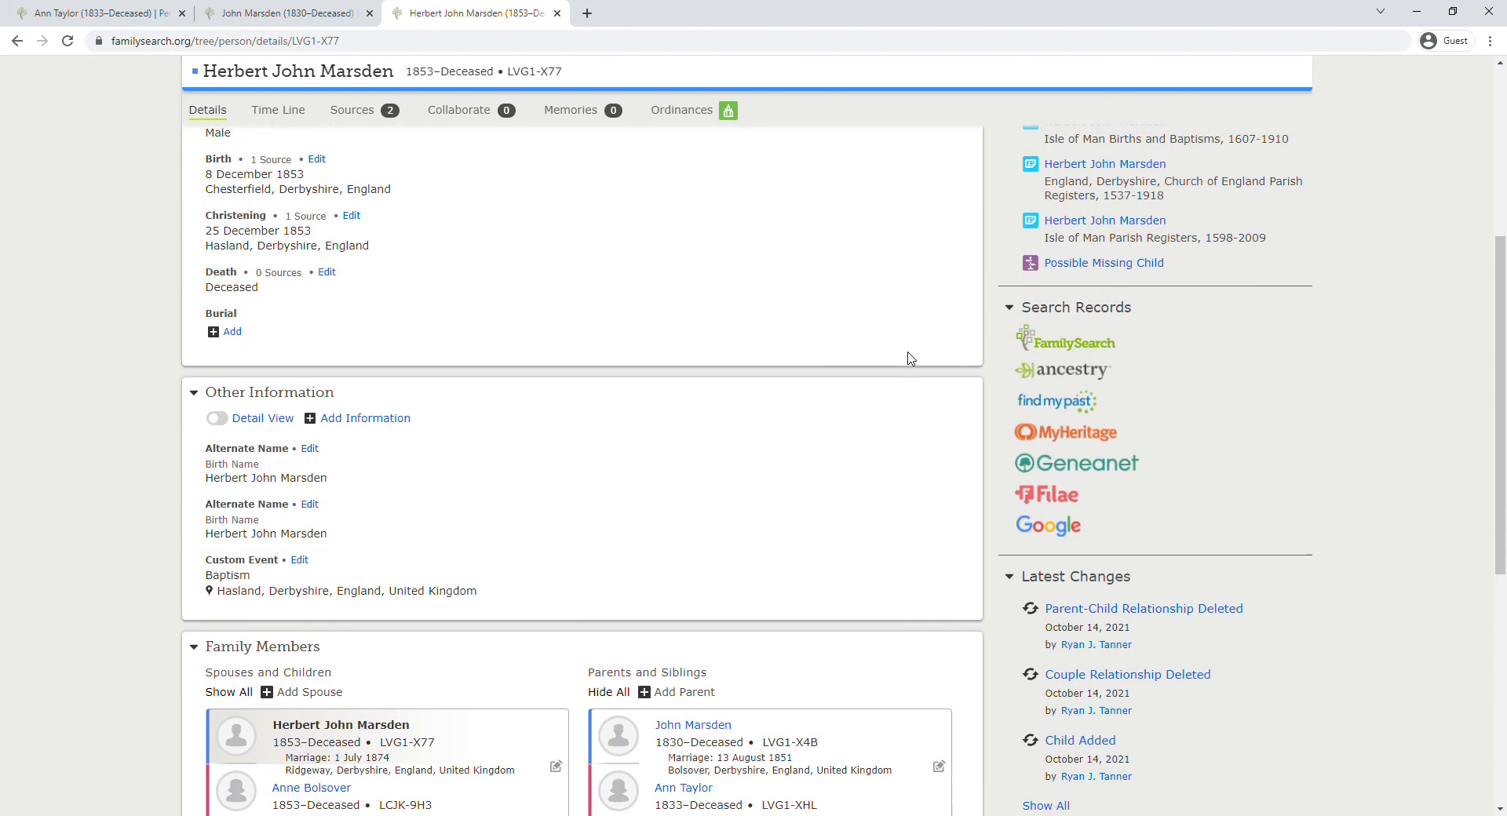